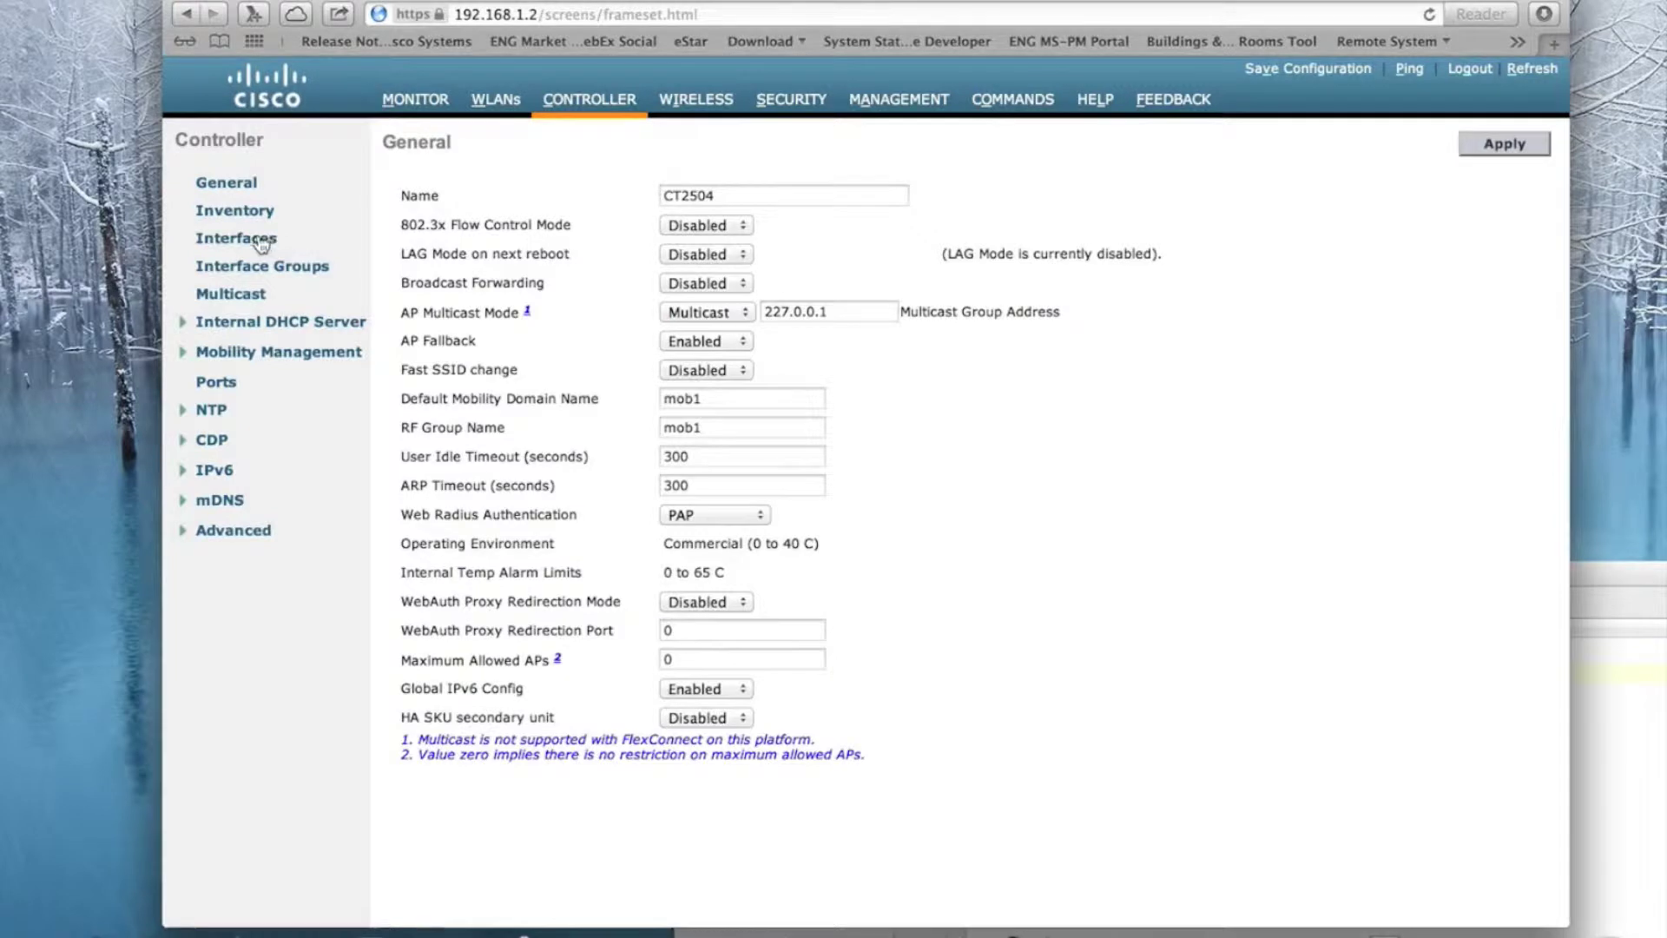
Step: Open the management interface and review IP 192.168.1.2, netmask 255.255.255.0, gateway 192.168.1.1
left_click(467, 243)
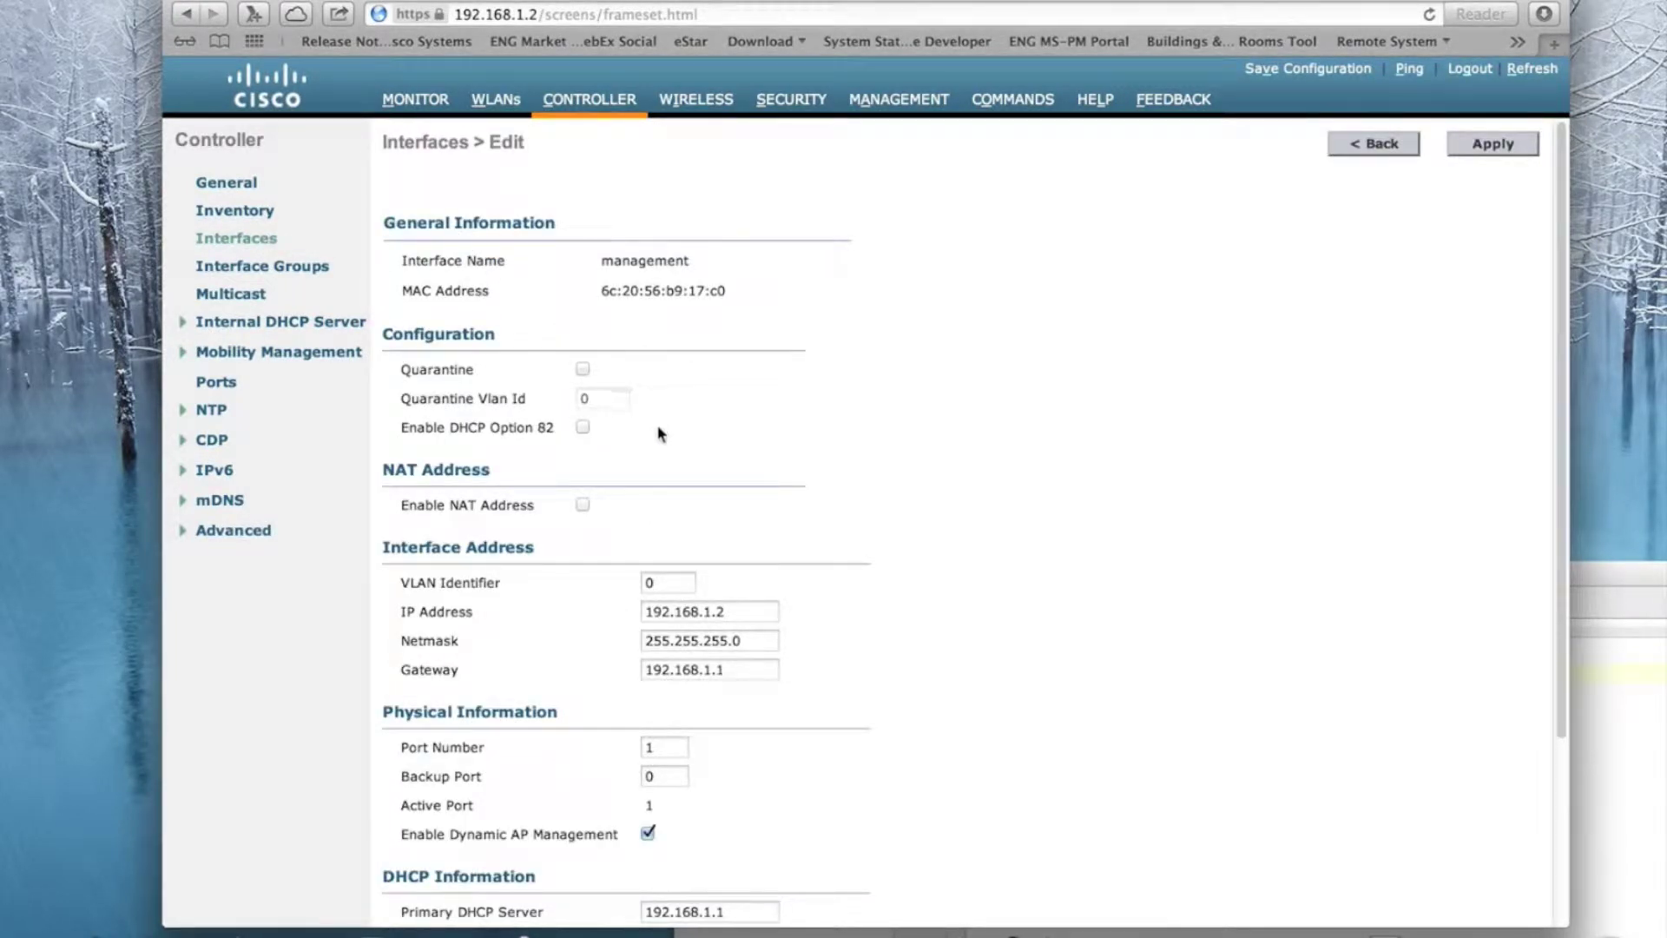
scroll(754, 613, "down", 2)
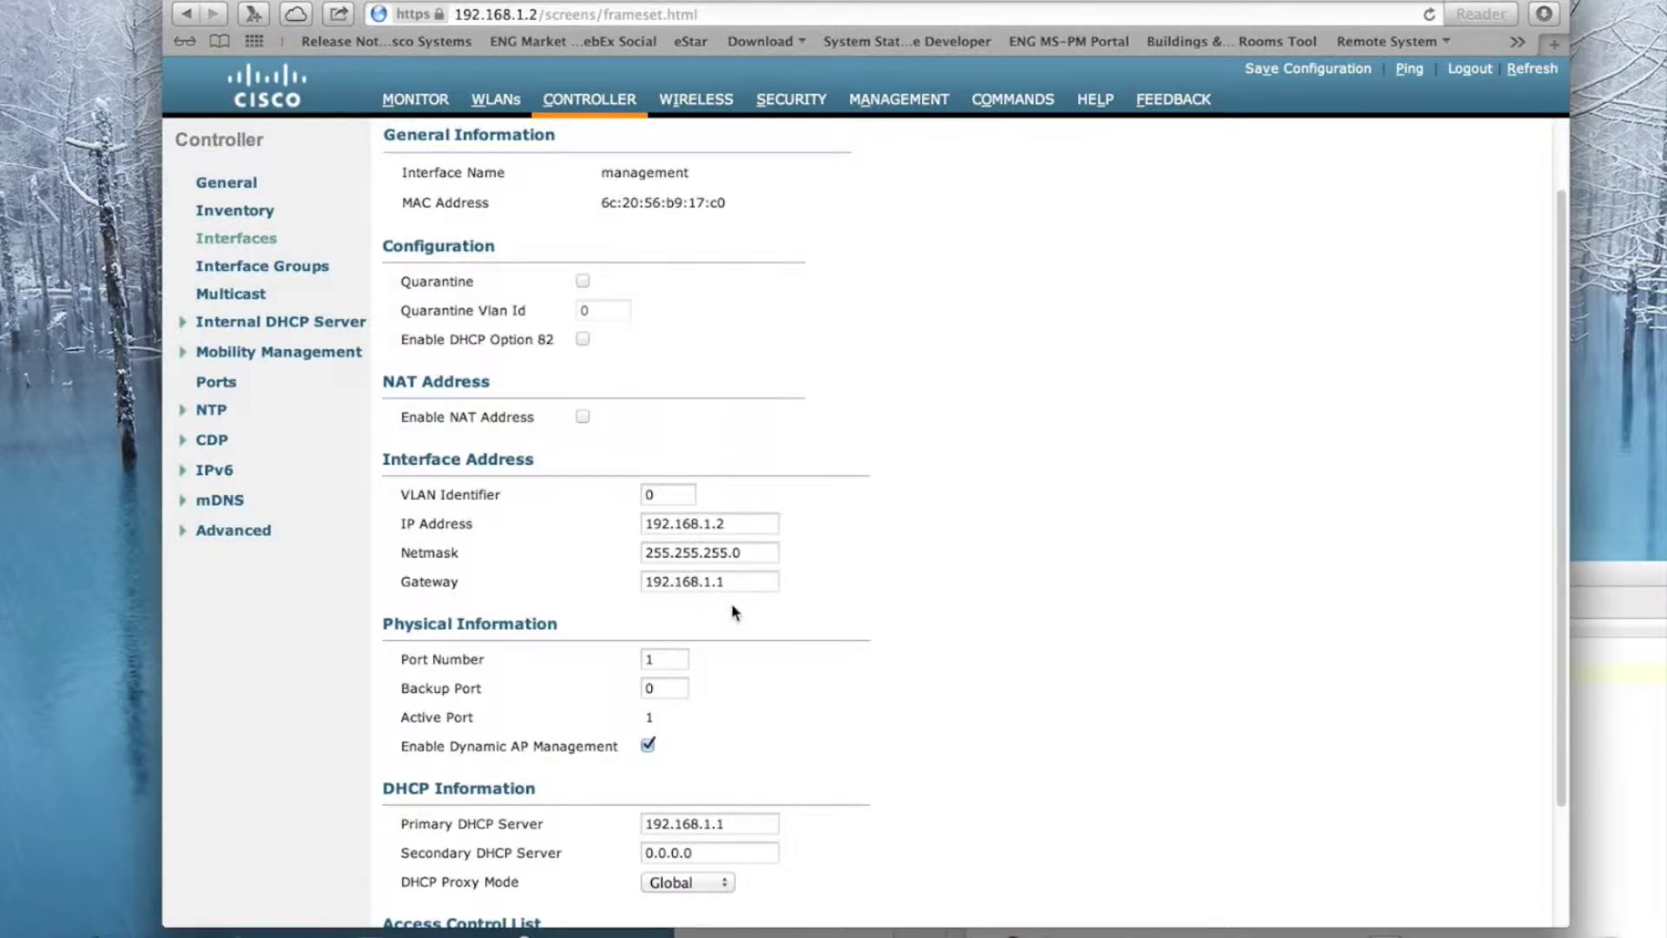
key("super+t")
Step: Load the RV325 login page at 192.168.1.1 and enter the default password
type("192.168")
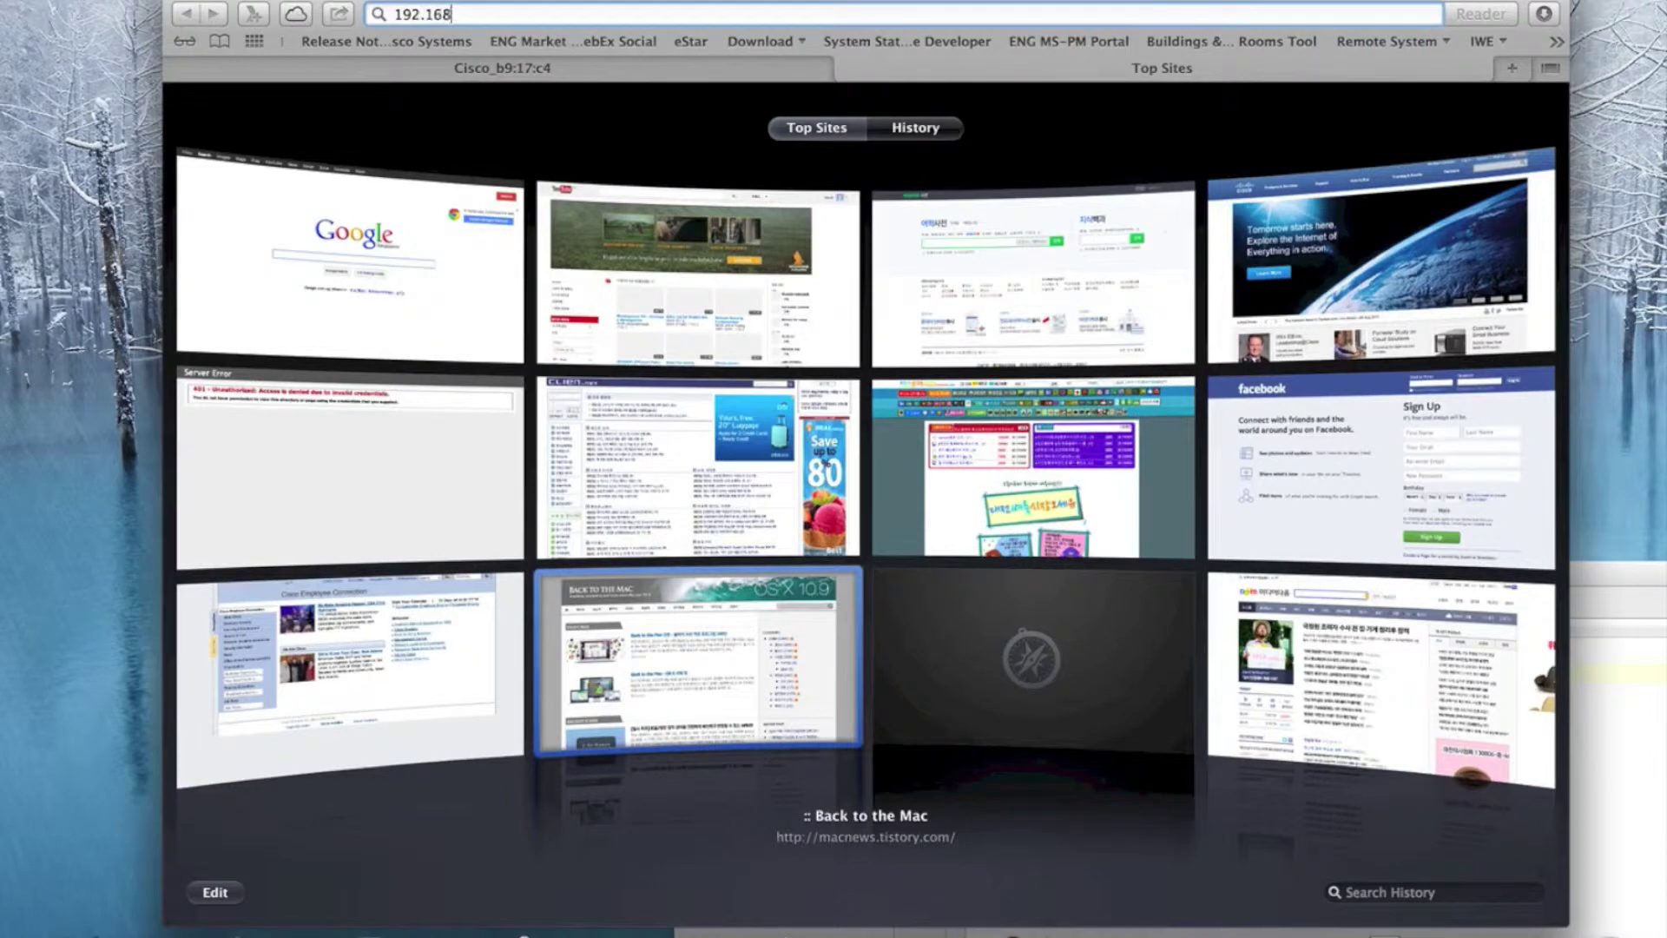
type(".1.1")
key("Return")
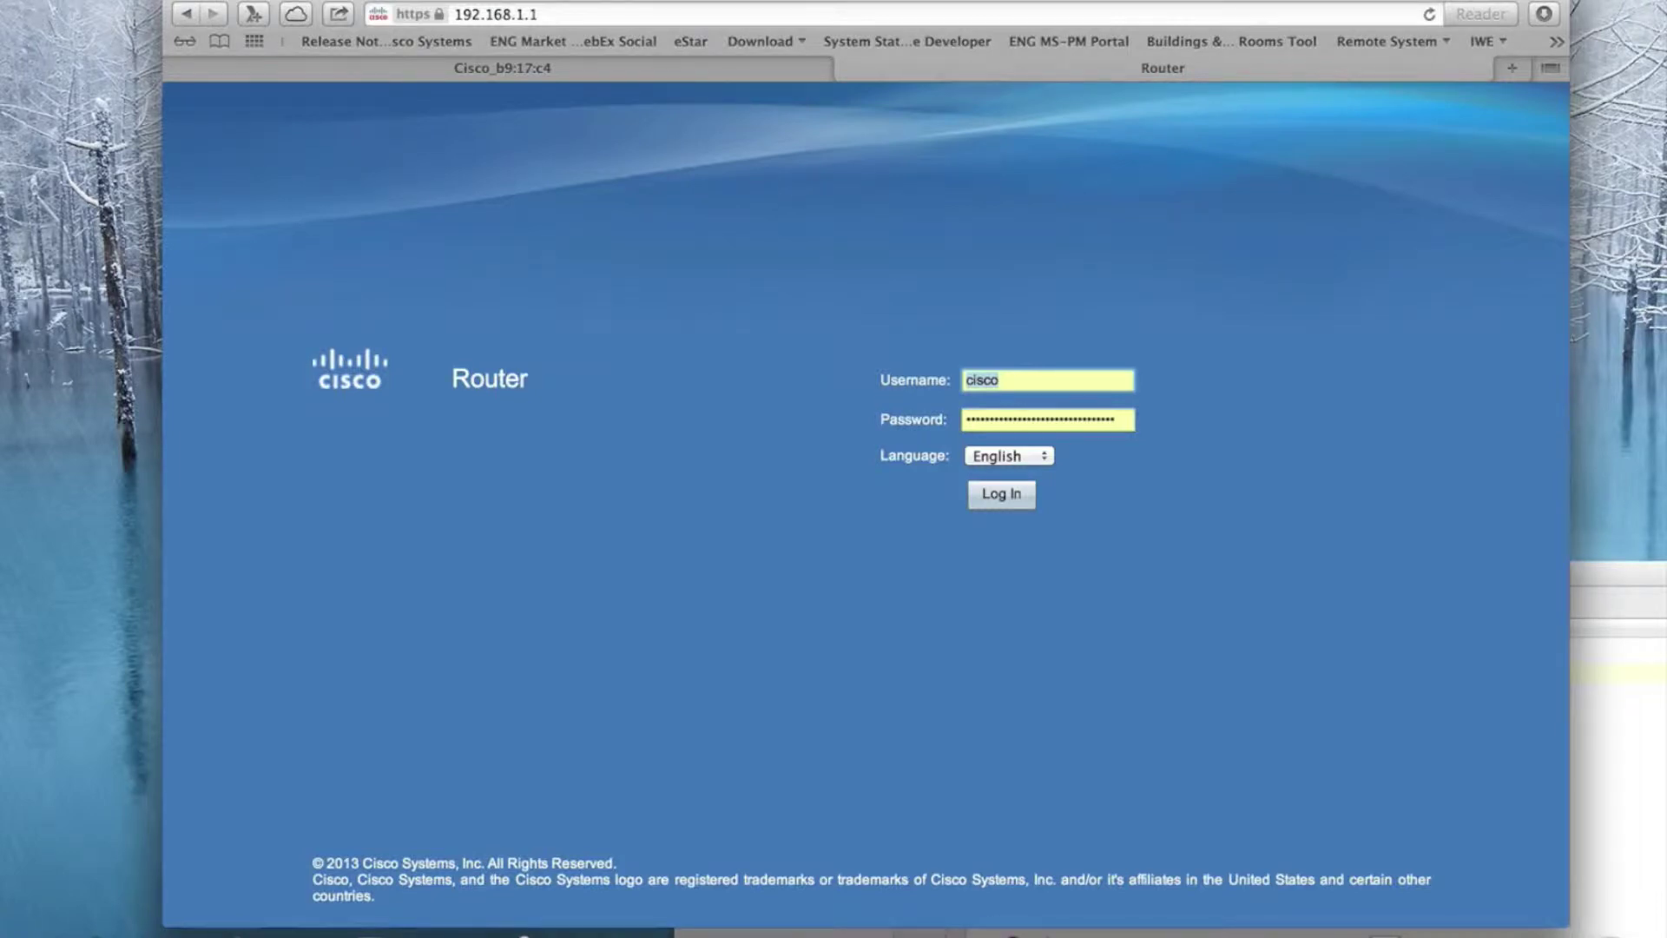
key("Tab")
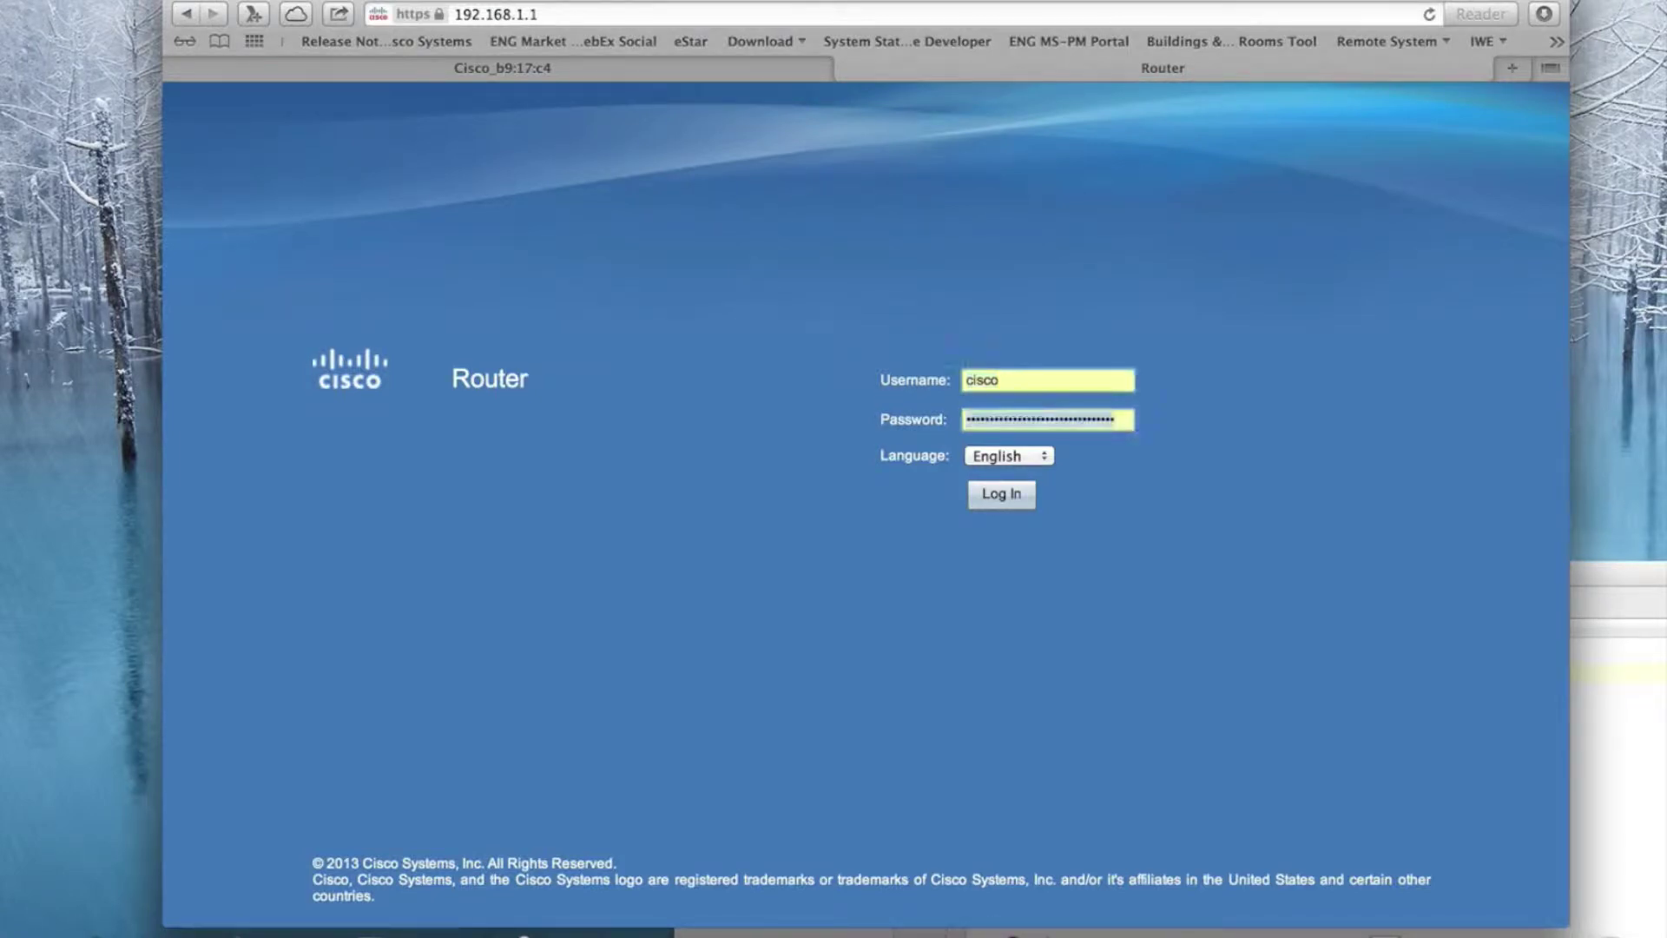
type("cisco")
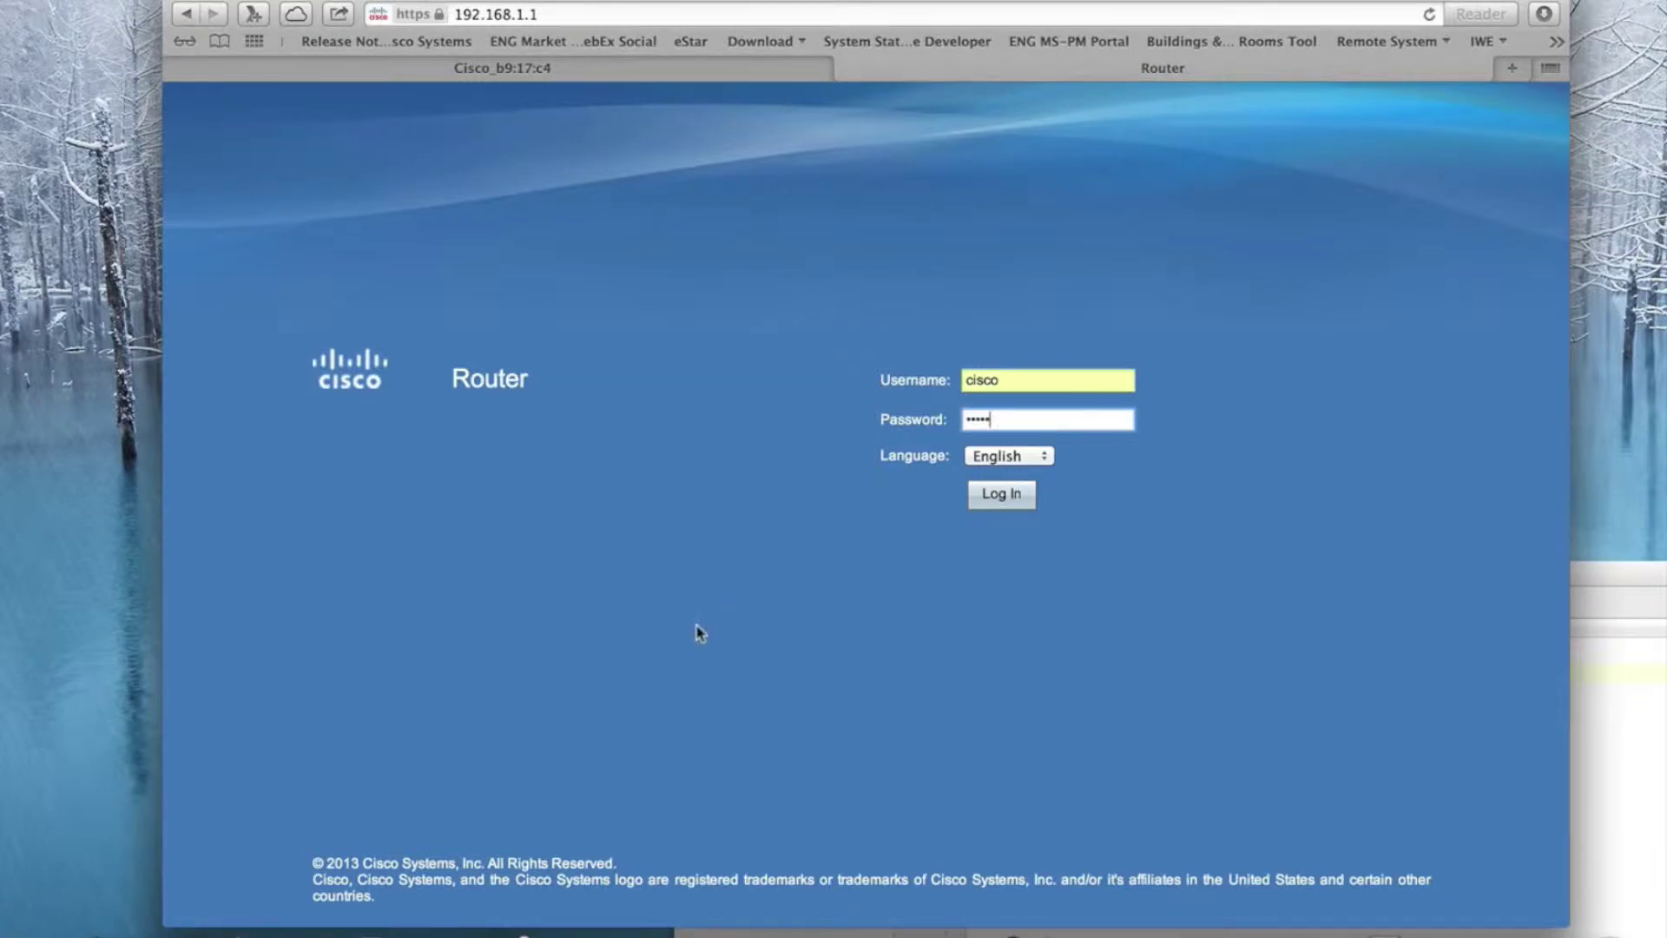
Step: Log in and fill in the old, new and confirmed admin passwords
left_click(974, 501)
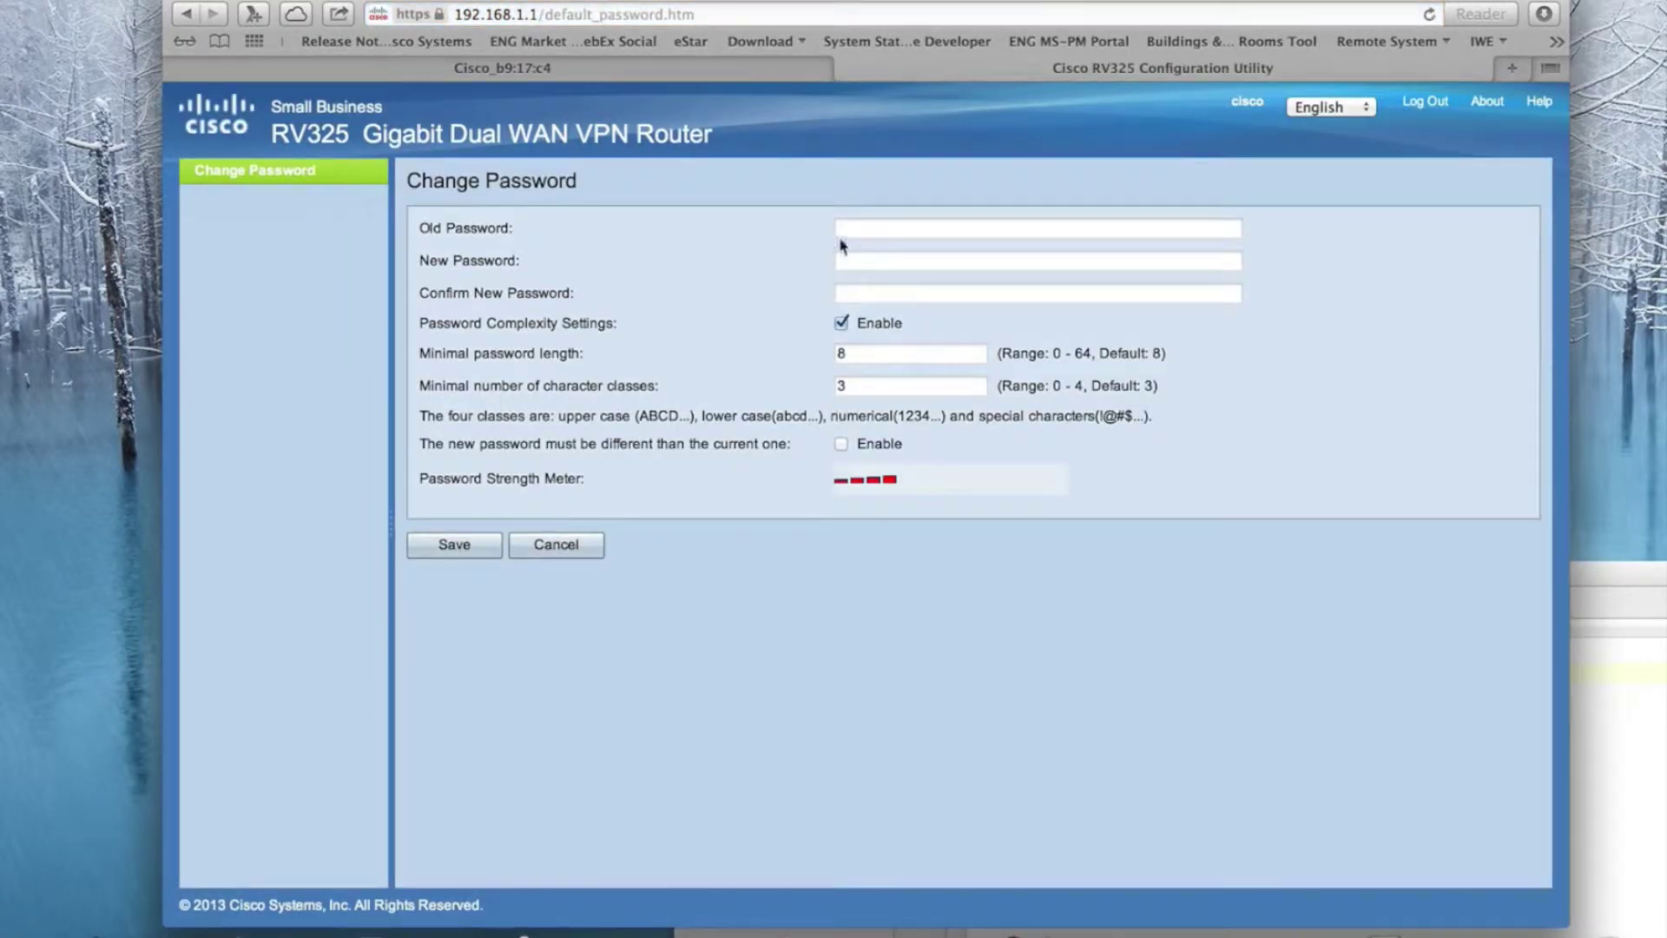
left_click(841, 230)
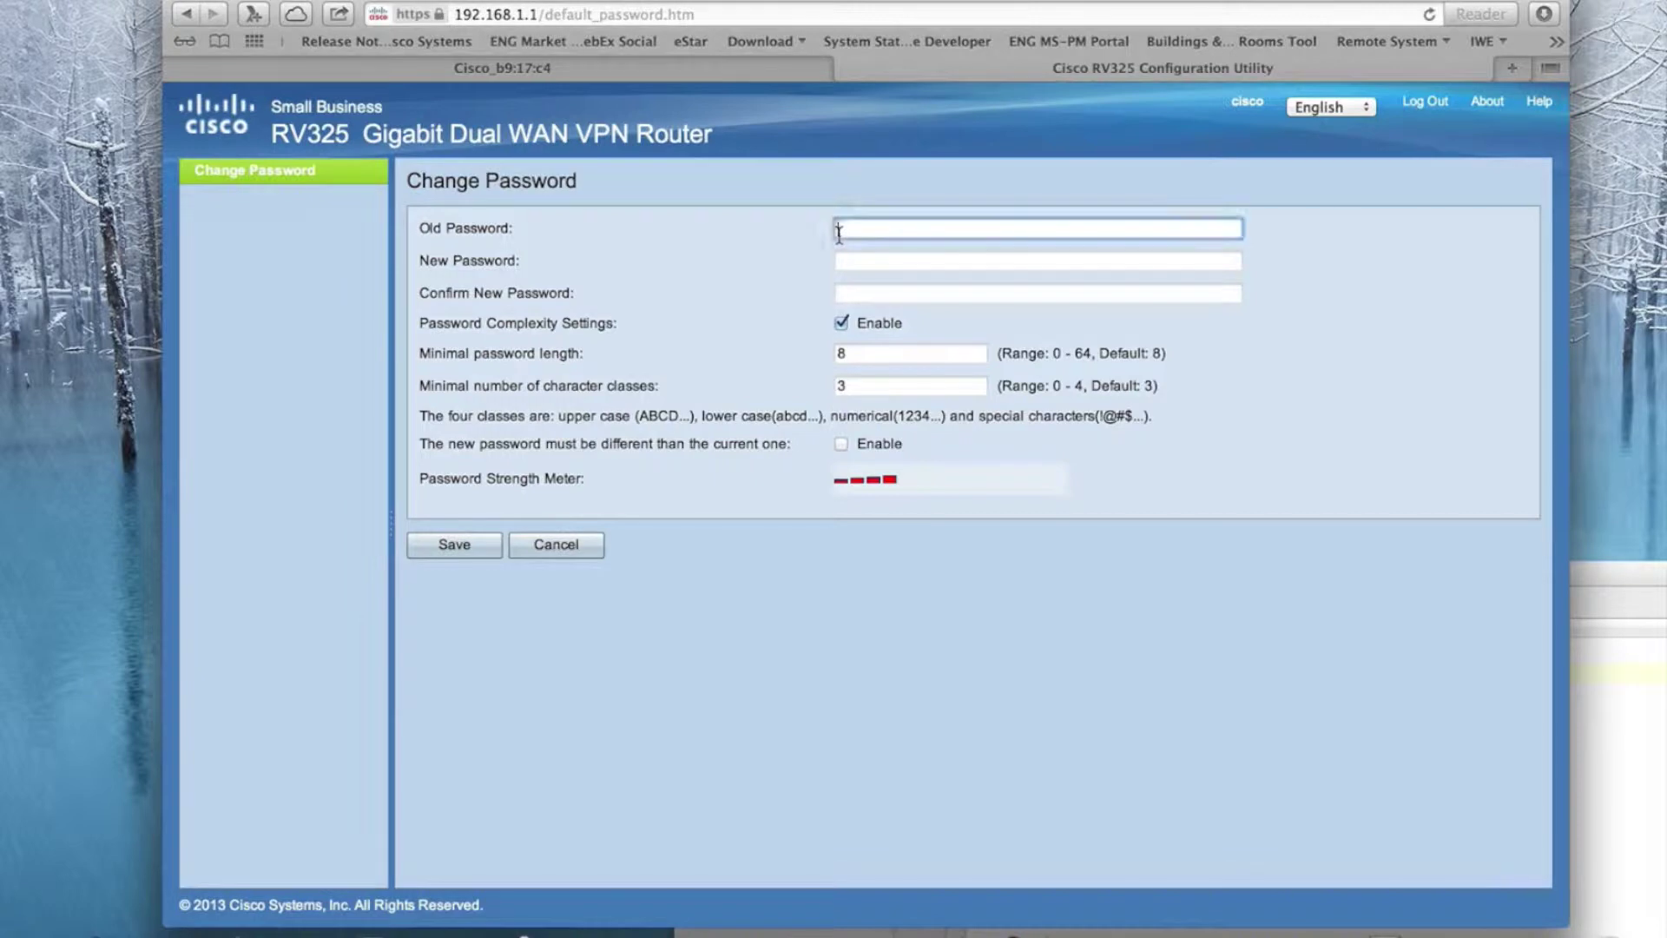
type("cisco")
key("Tab")
type("••••••••")
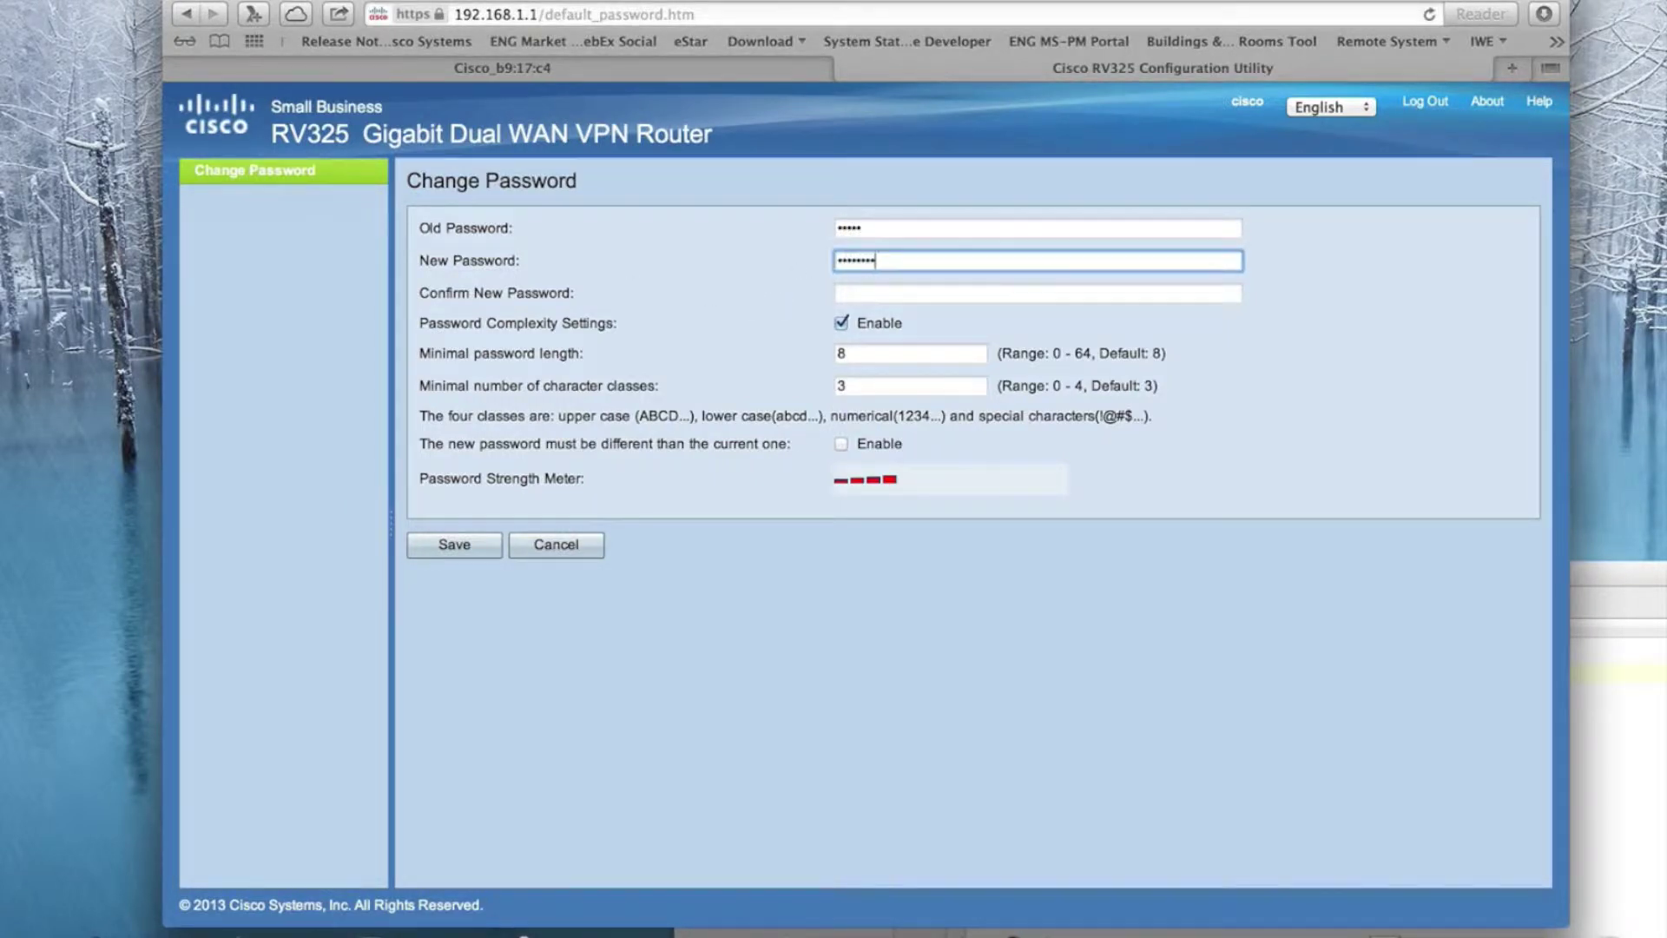
key("Tab")
type("••••••••")
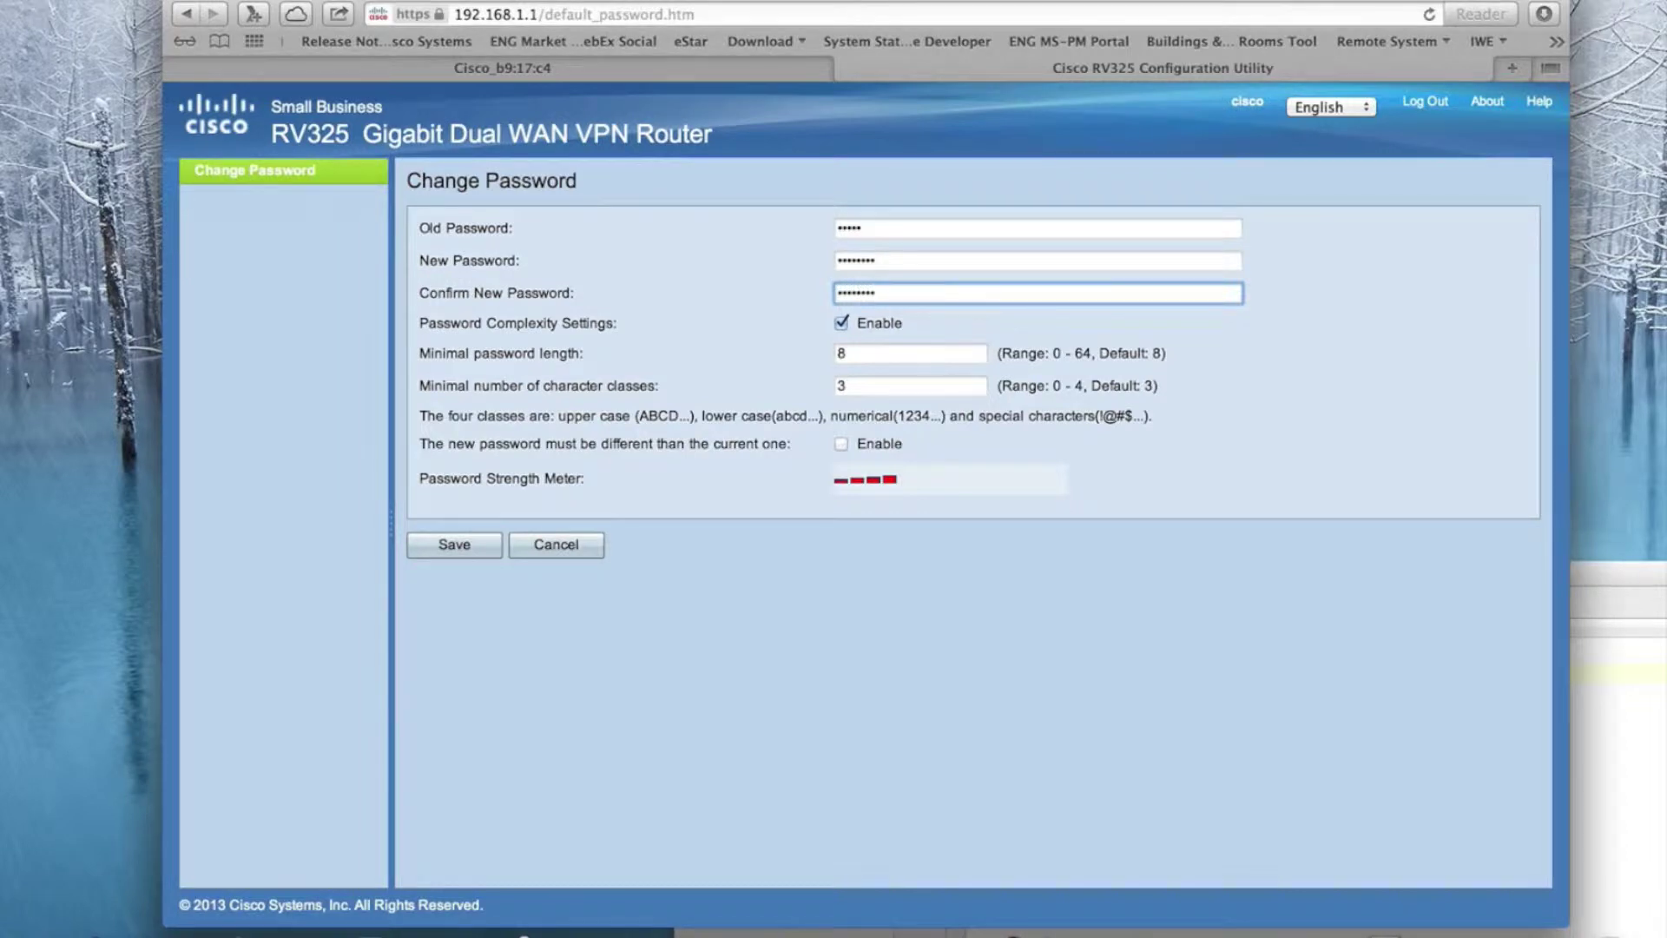
Step: Set minimal number of character classes to 0 and save the password change
double_click(873, 385)
type("0")
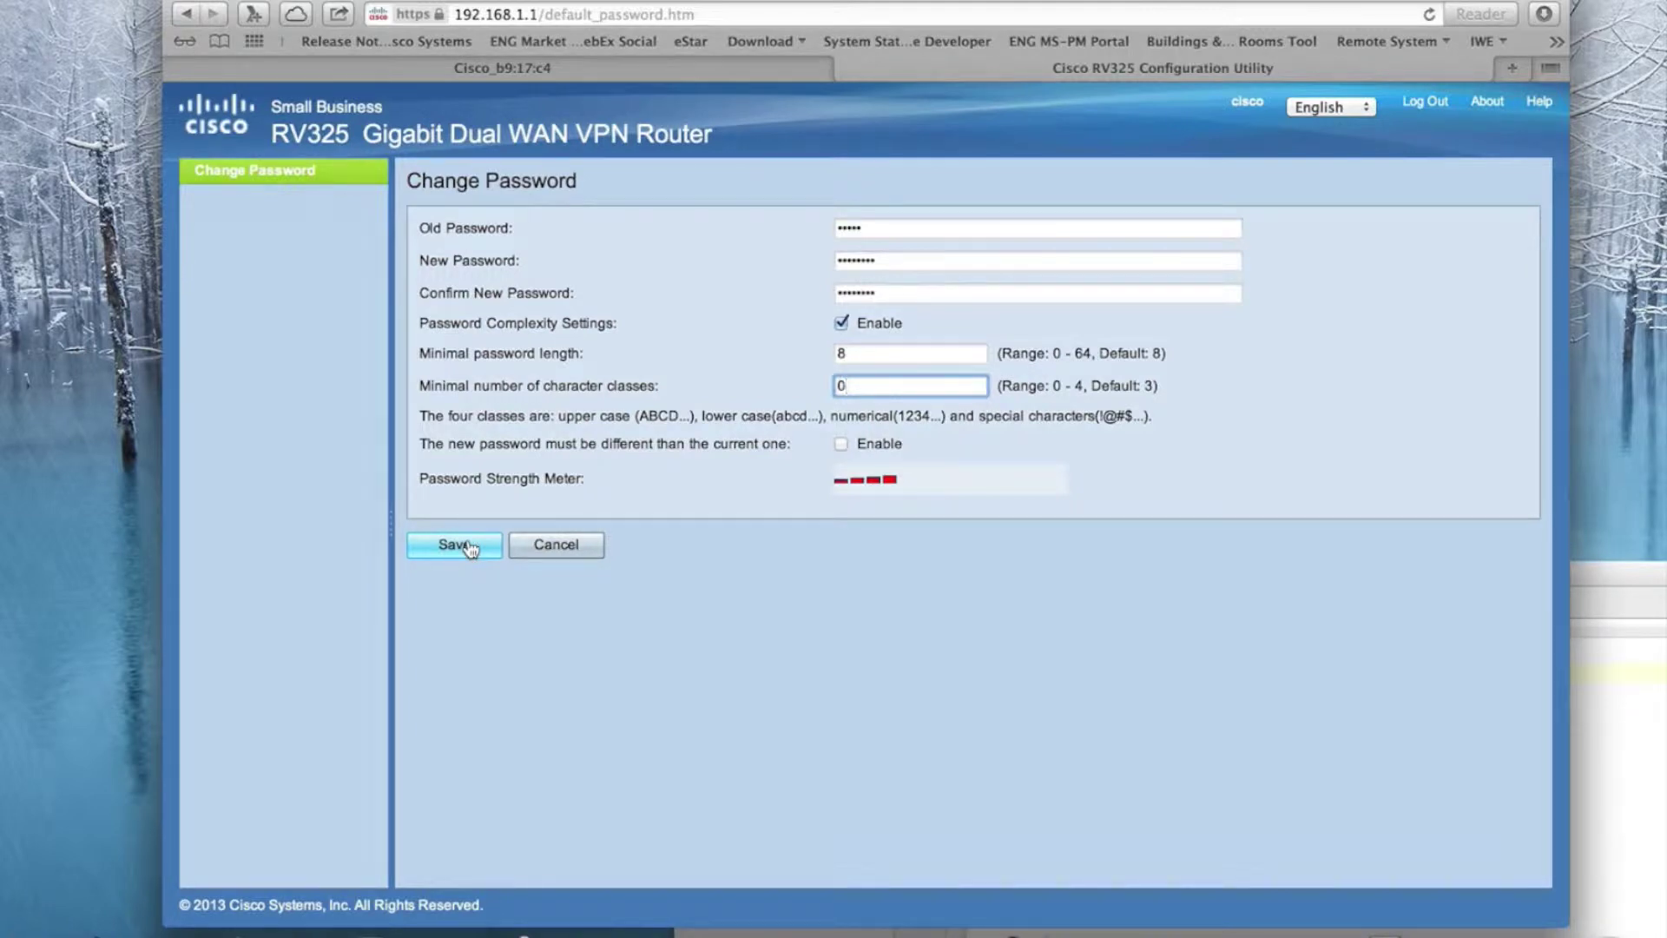
left_click(469, 547)
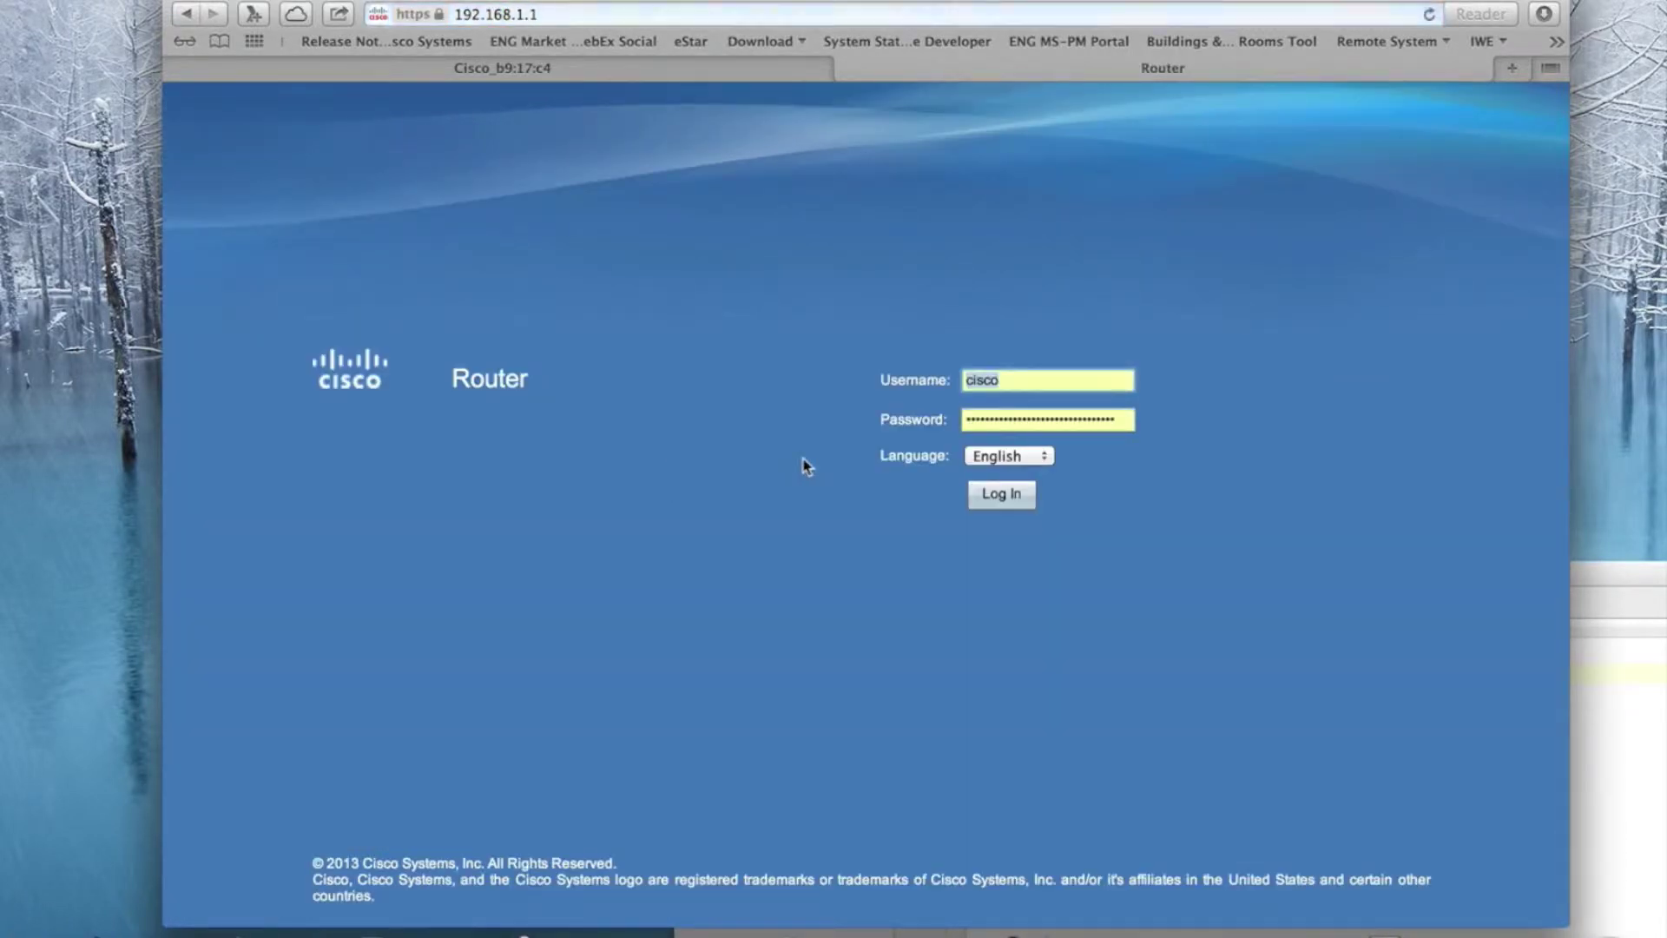
Step: Log in with the new password, update Safari's saved password, and open DHCP Setup
key("Tab")
type("•••••••")
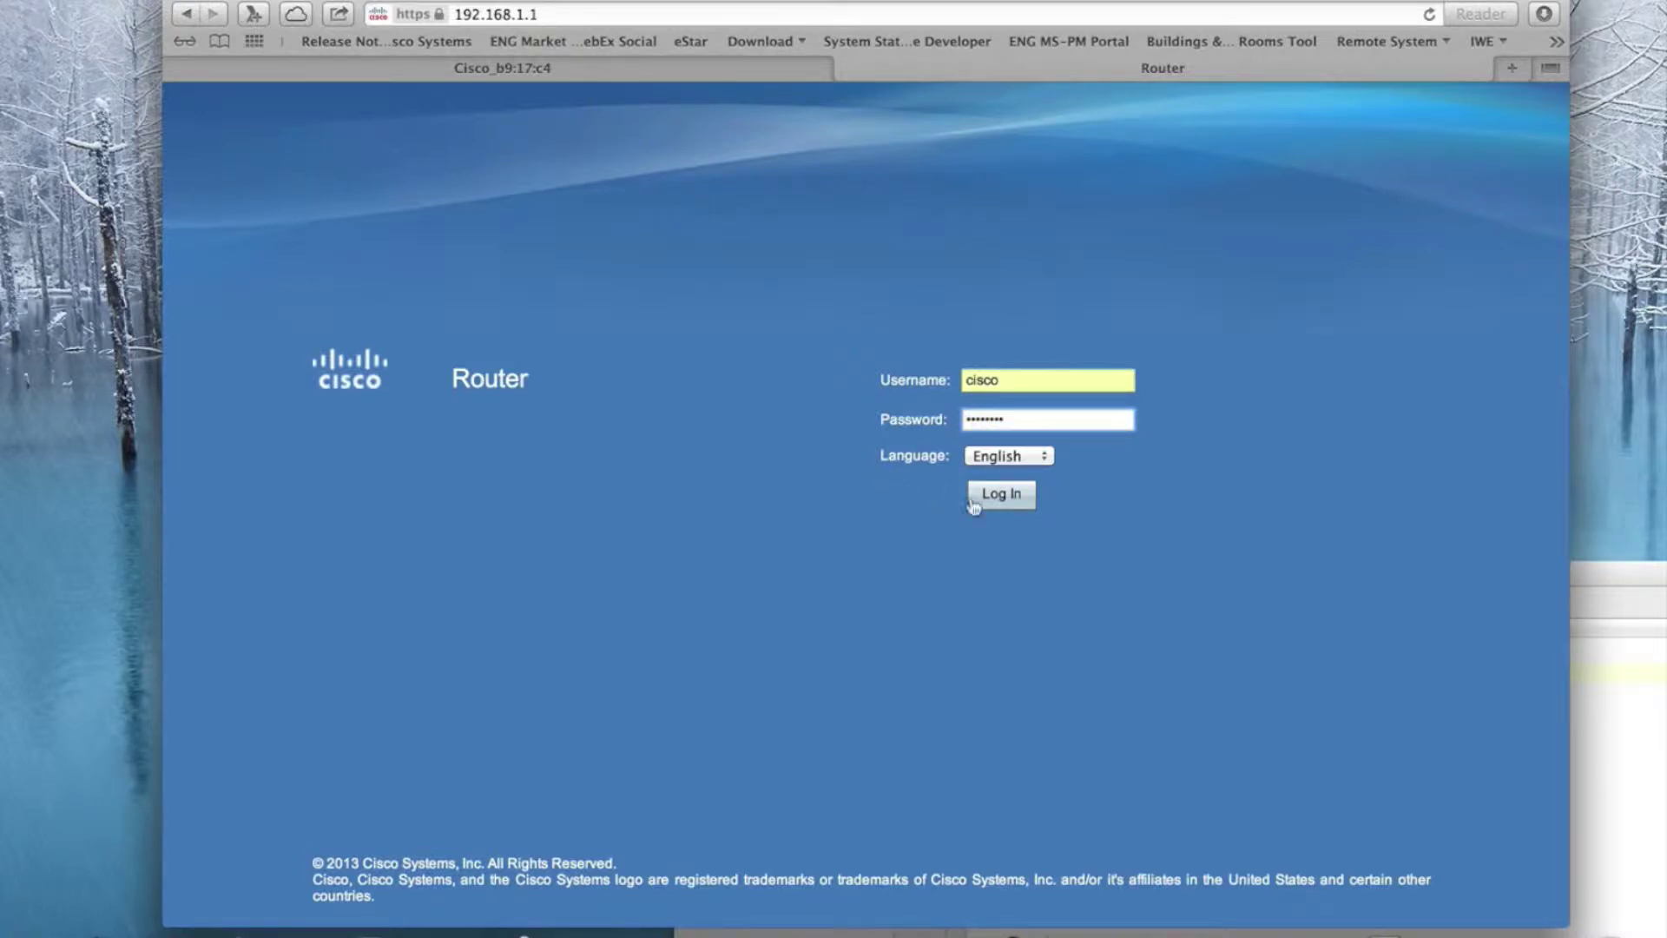
left_click(977, 502)
left_click(1099, 208)
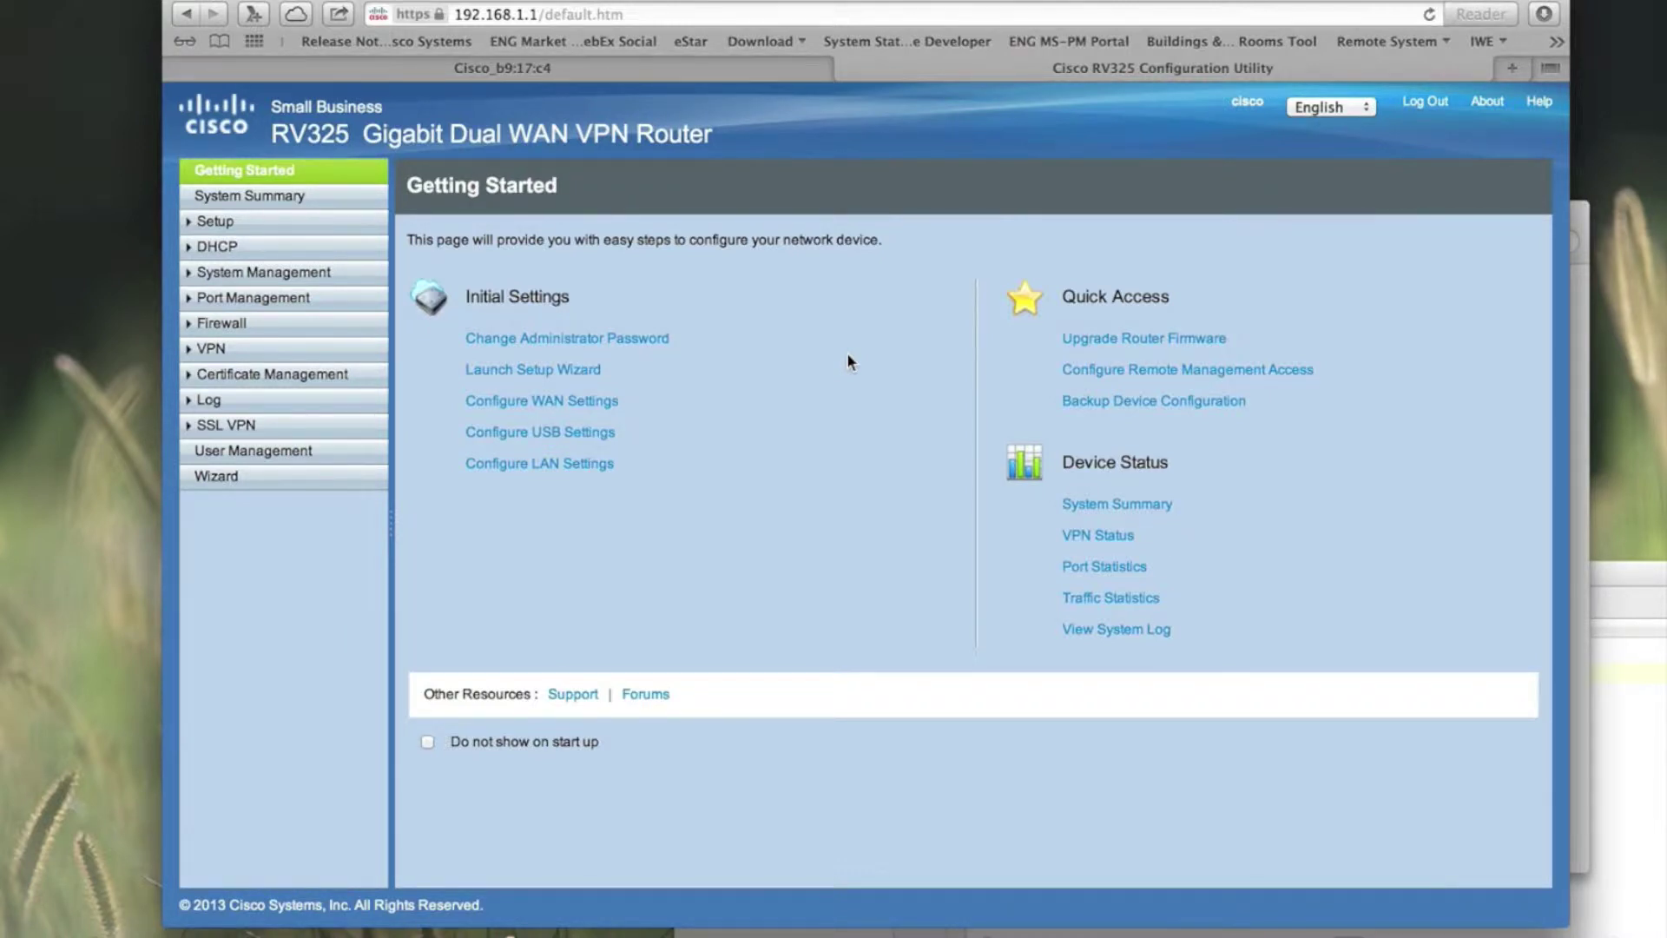
left_click(286, 247)
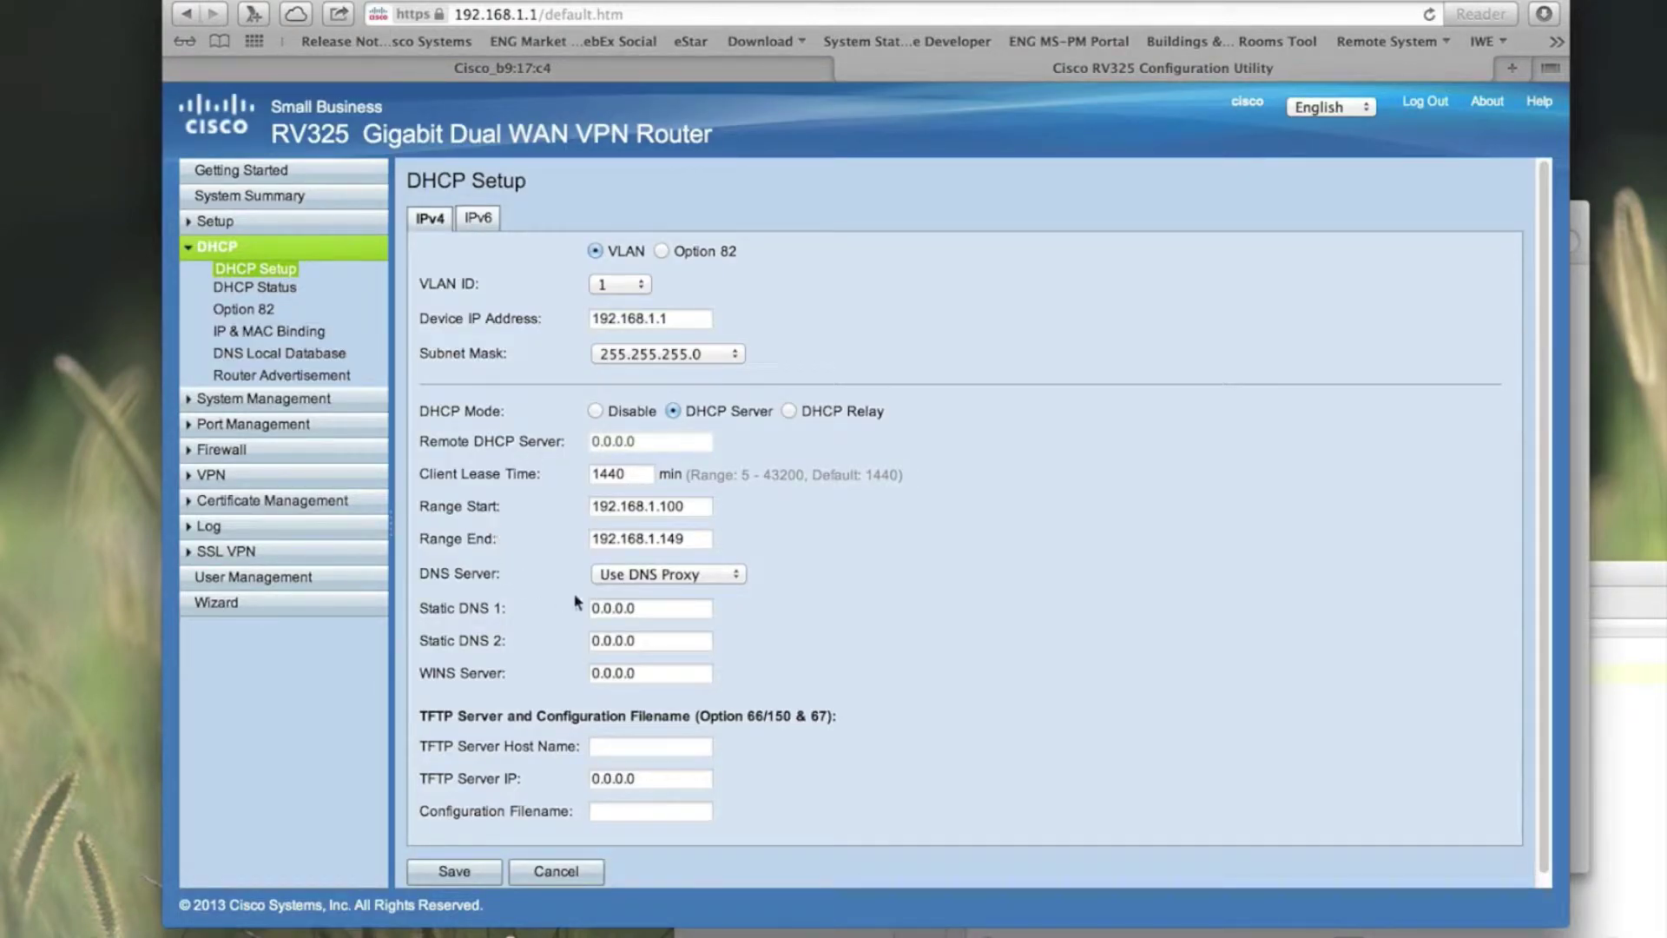
Step: Switch DHCP DNS to Use DNS as Below with 8.8.8.8 and 8.8.4.4, and save
left_click(664, 574)
left_click(656, 616)
left_click(649, 610)
type("8.8.8.8")
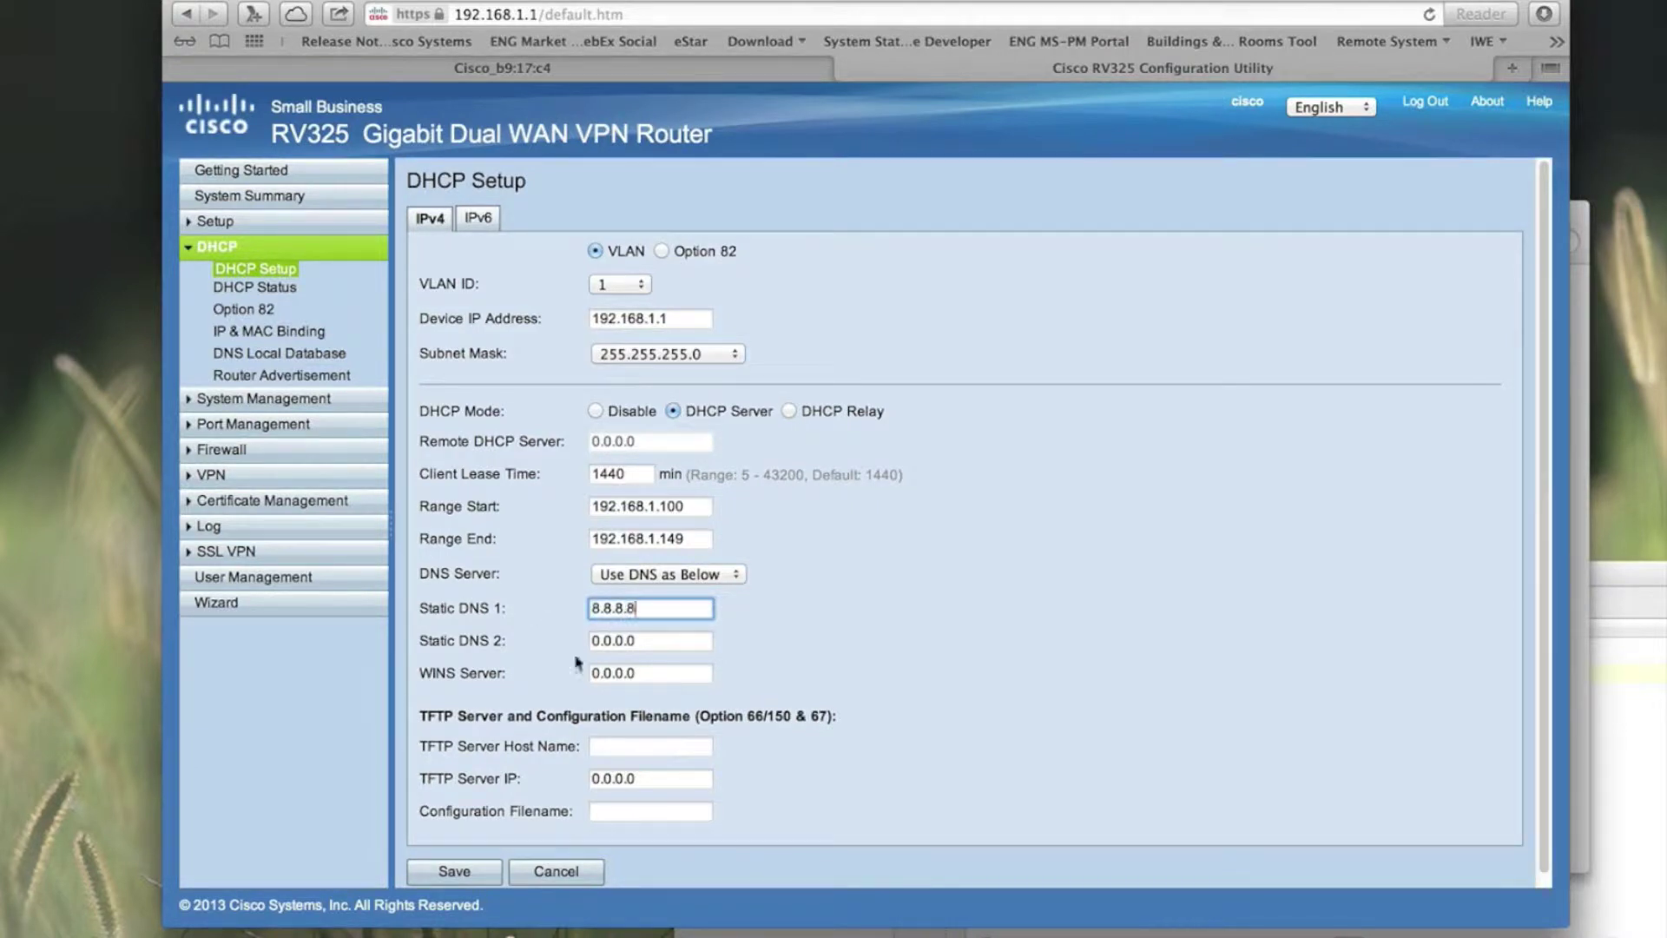
key("Tab")
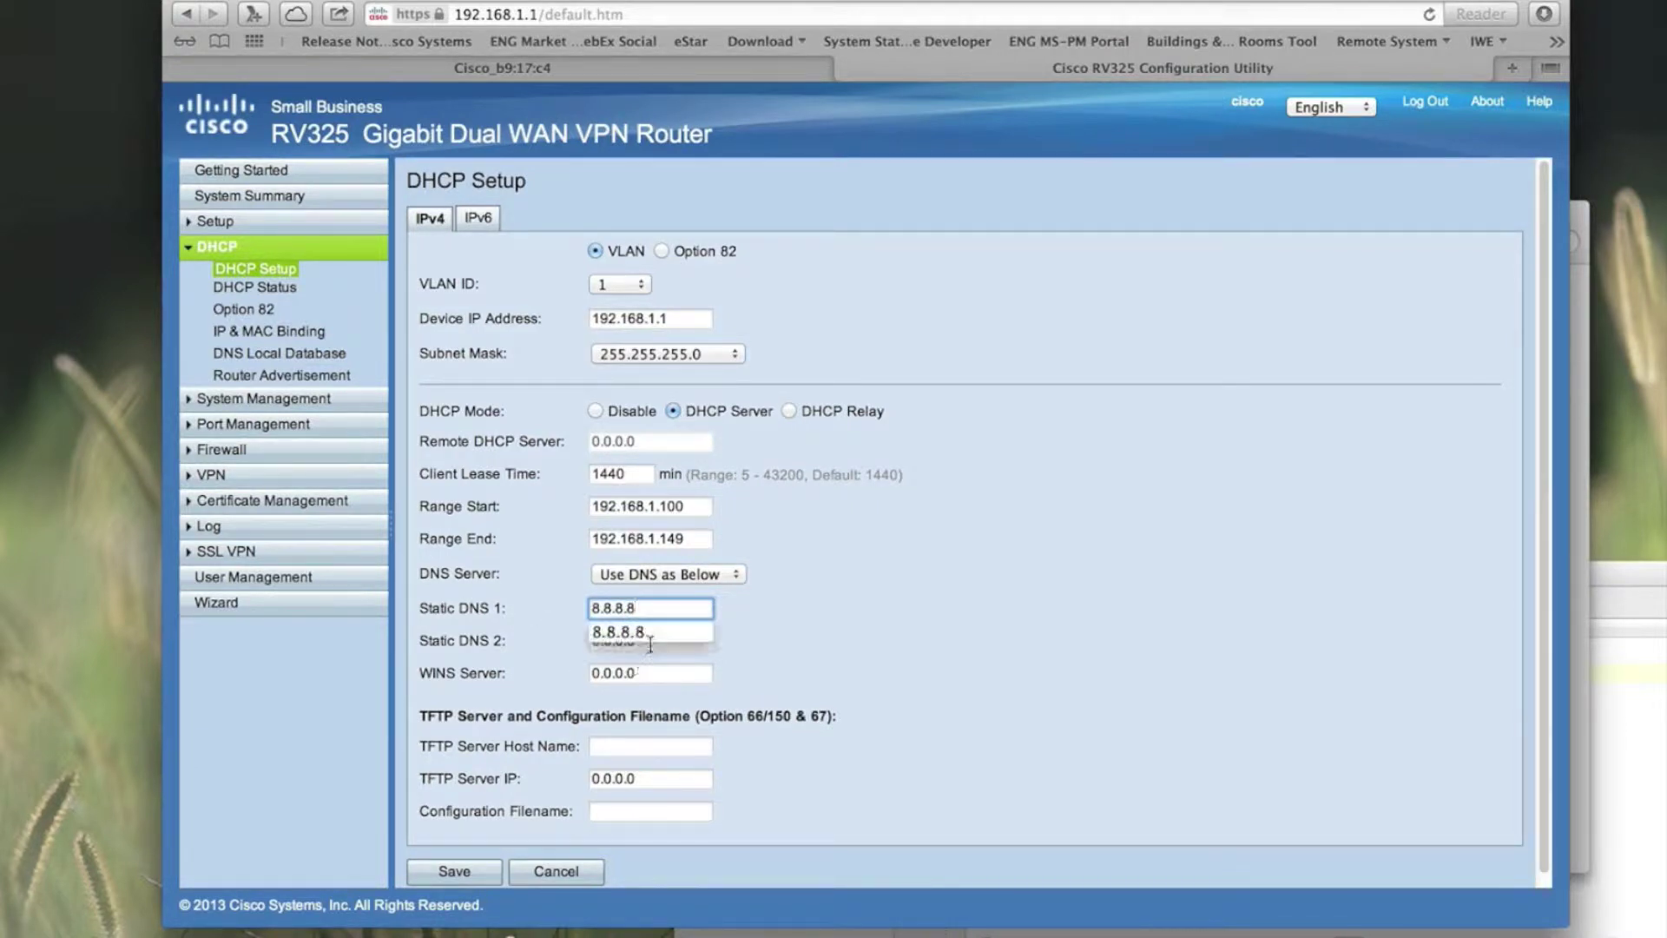
type("8.8.4.4")
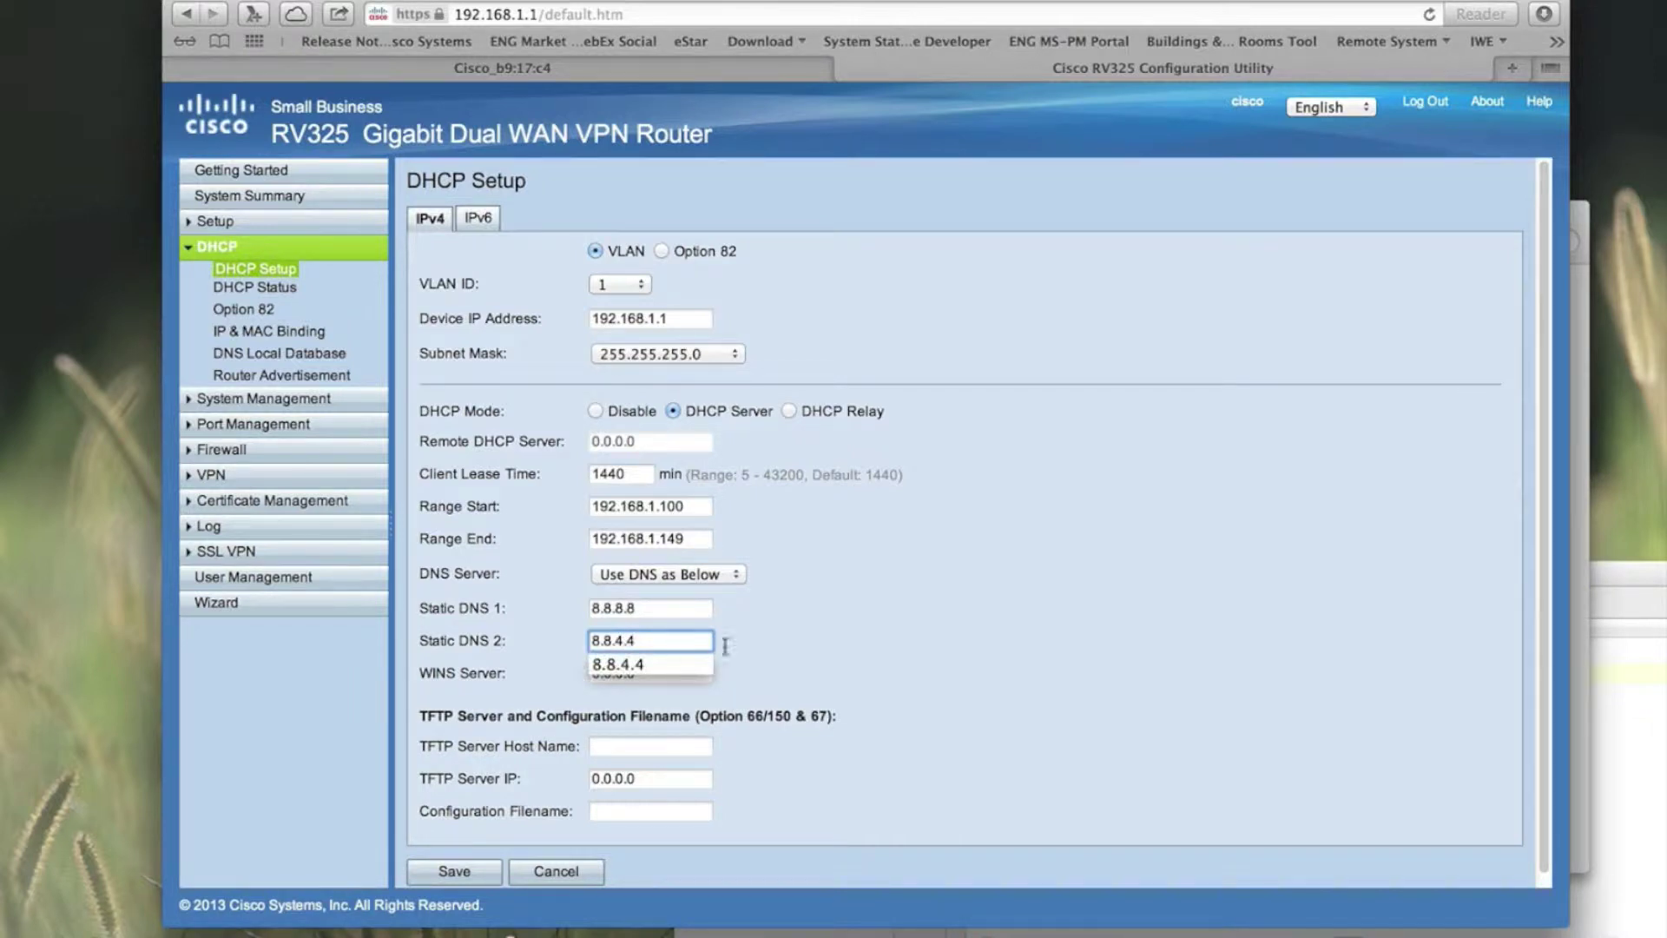
left_click(842, 641)
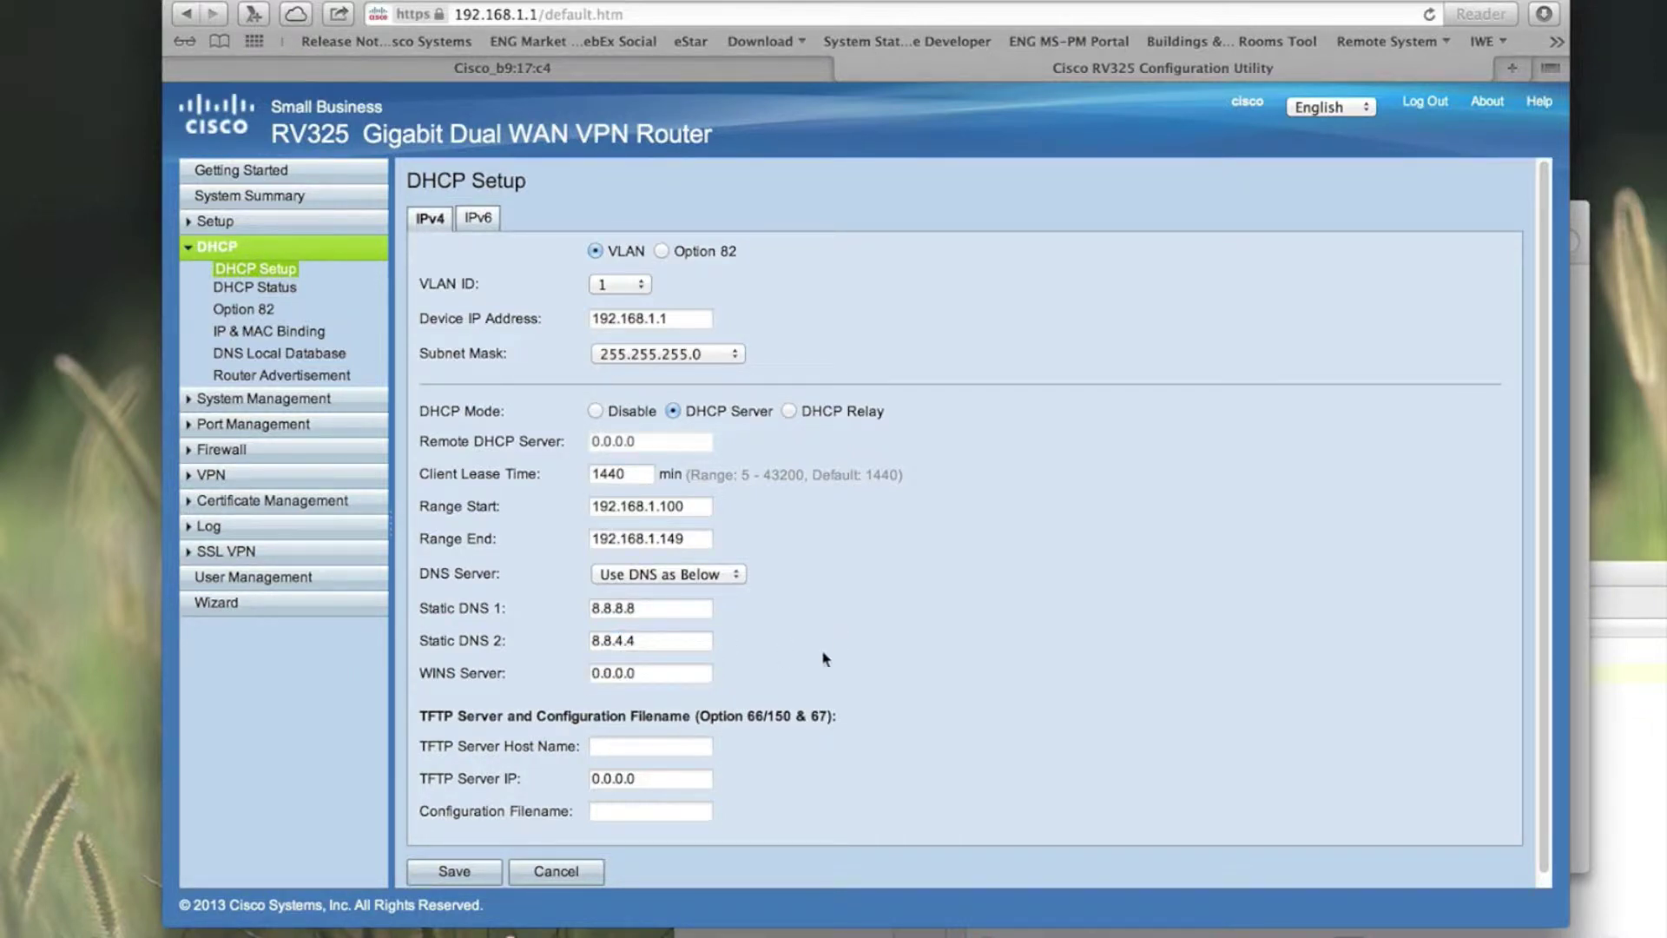
left_click(487, 874)
Step: Open Network preferences from the Wi-Fi menu
left_click(1116, 0)
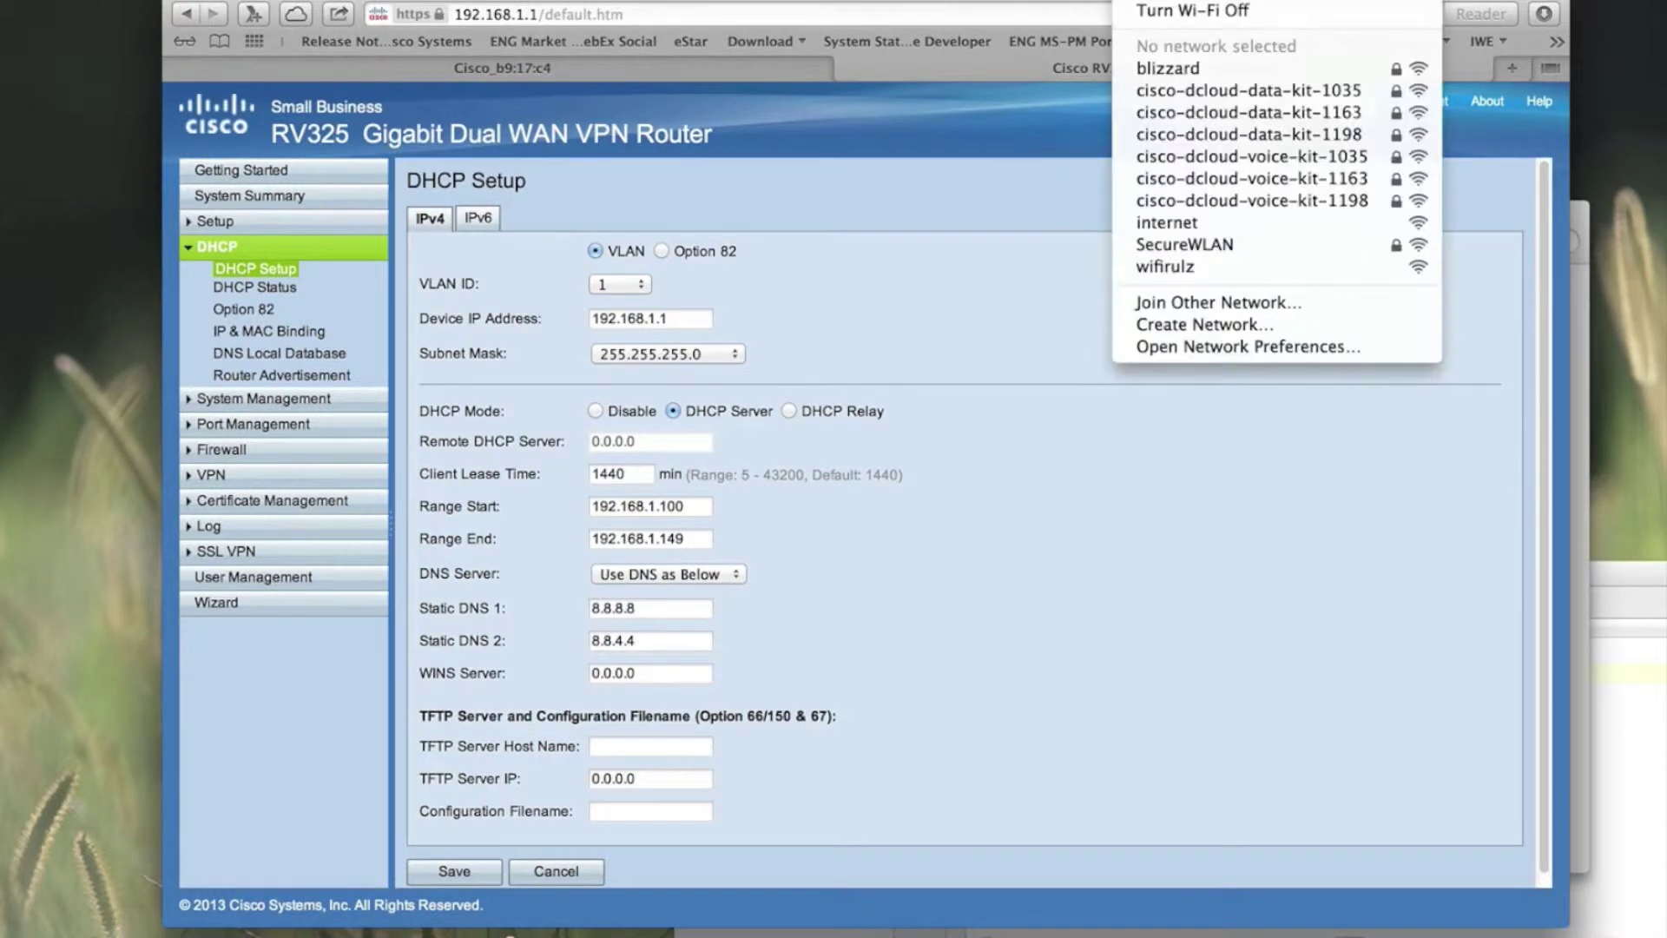
left_click(853, 764)
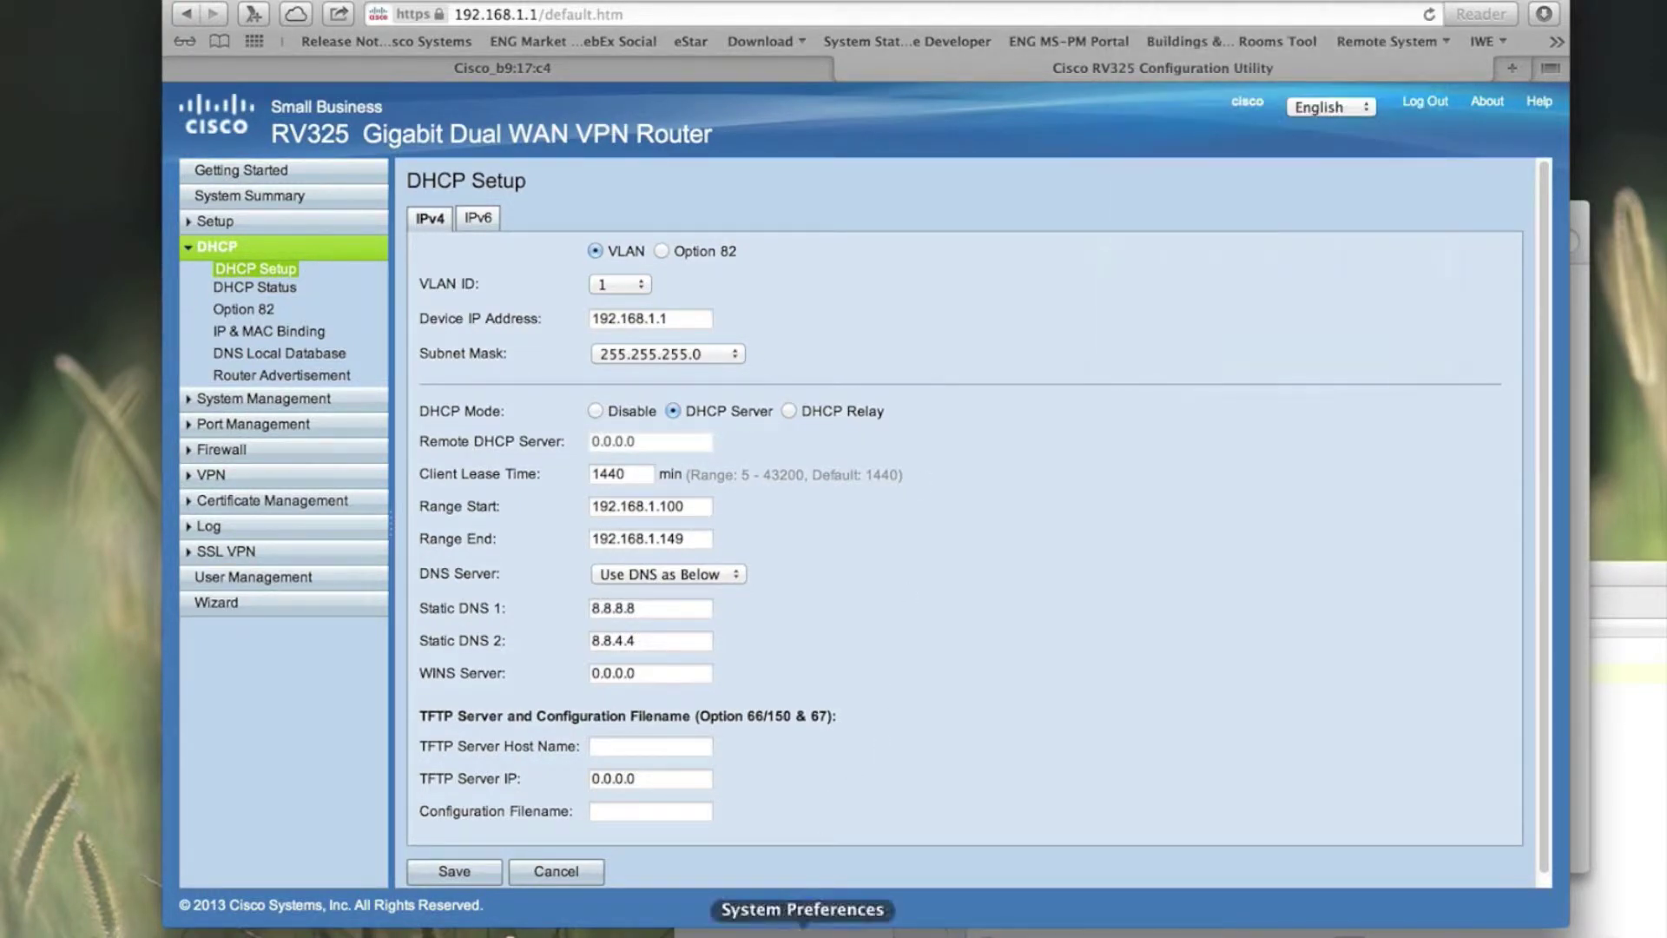
left_click(802, 934)
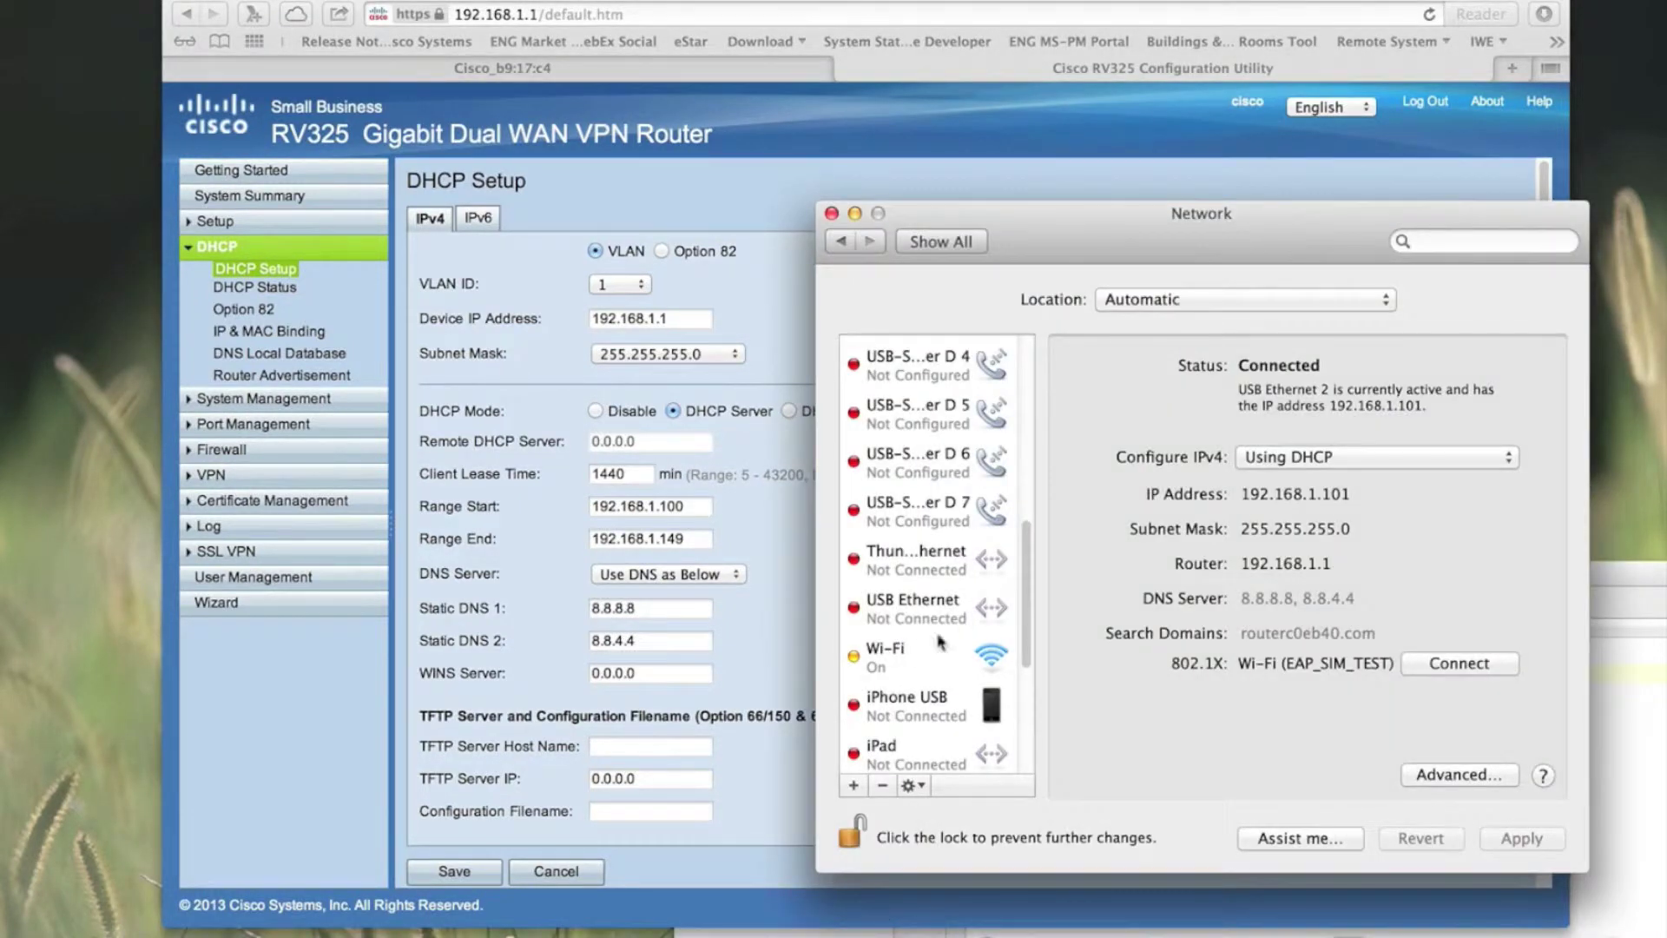
Step: Turn IPv4 off for USB Ethernet 2, apply it, and select the Wi-Fi service
scroll(949, 544, "up", 10)
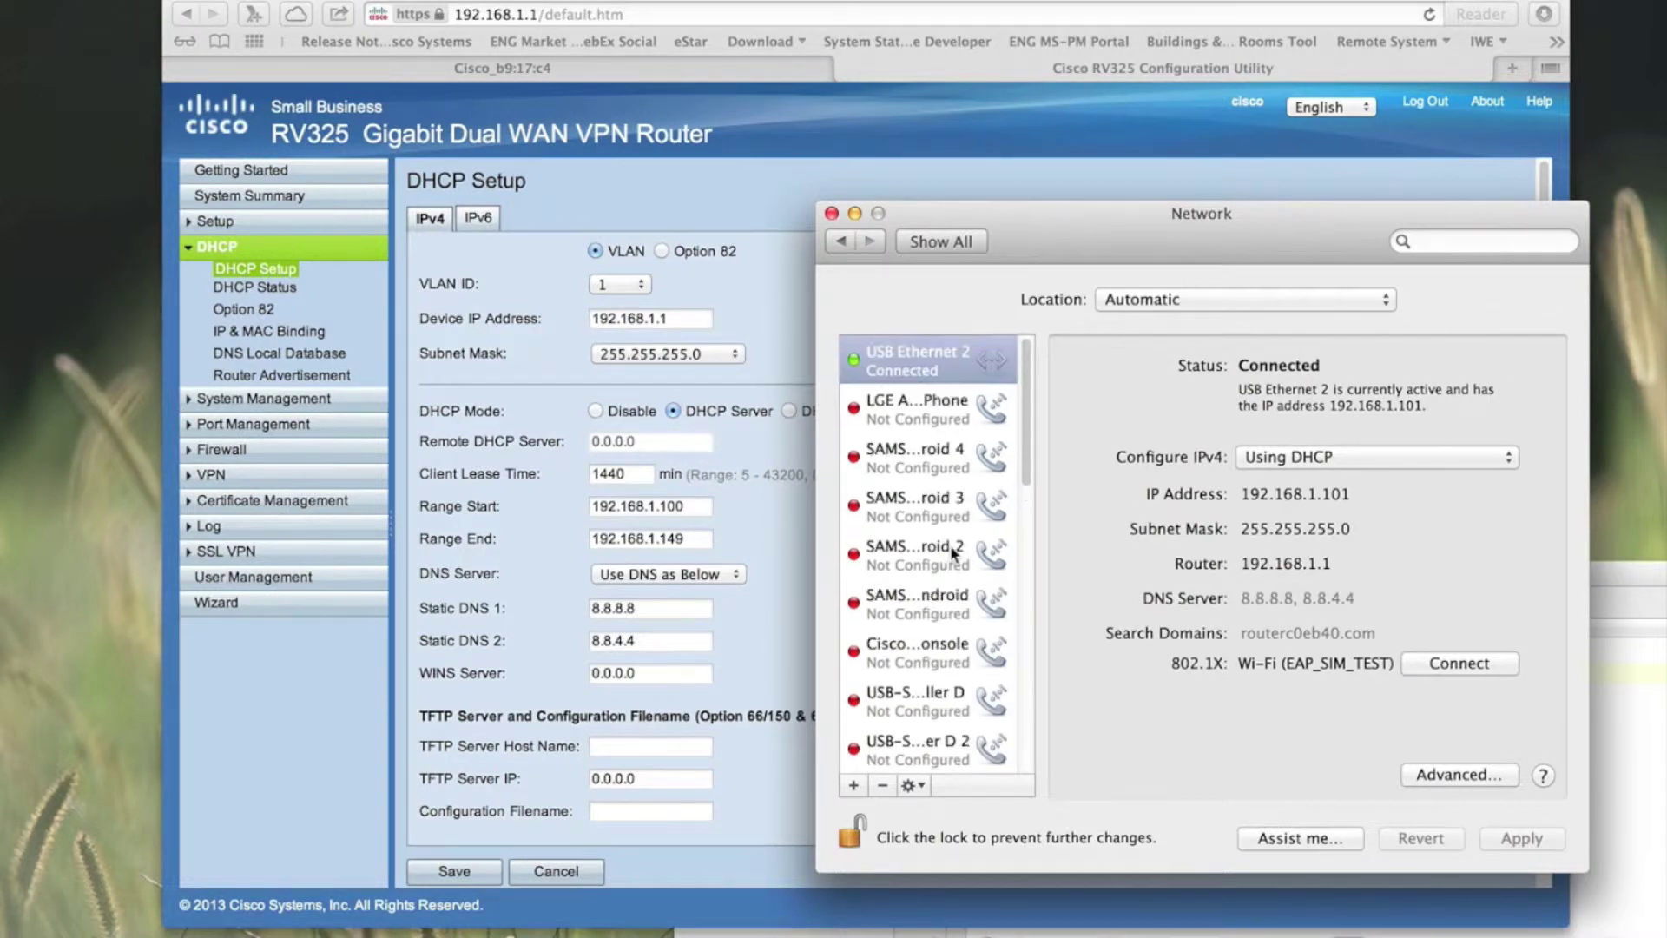
left_click(1304, 462)
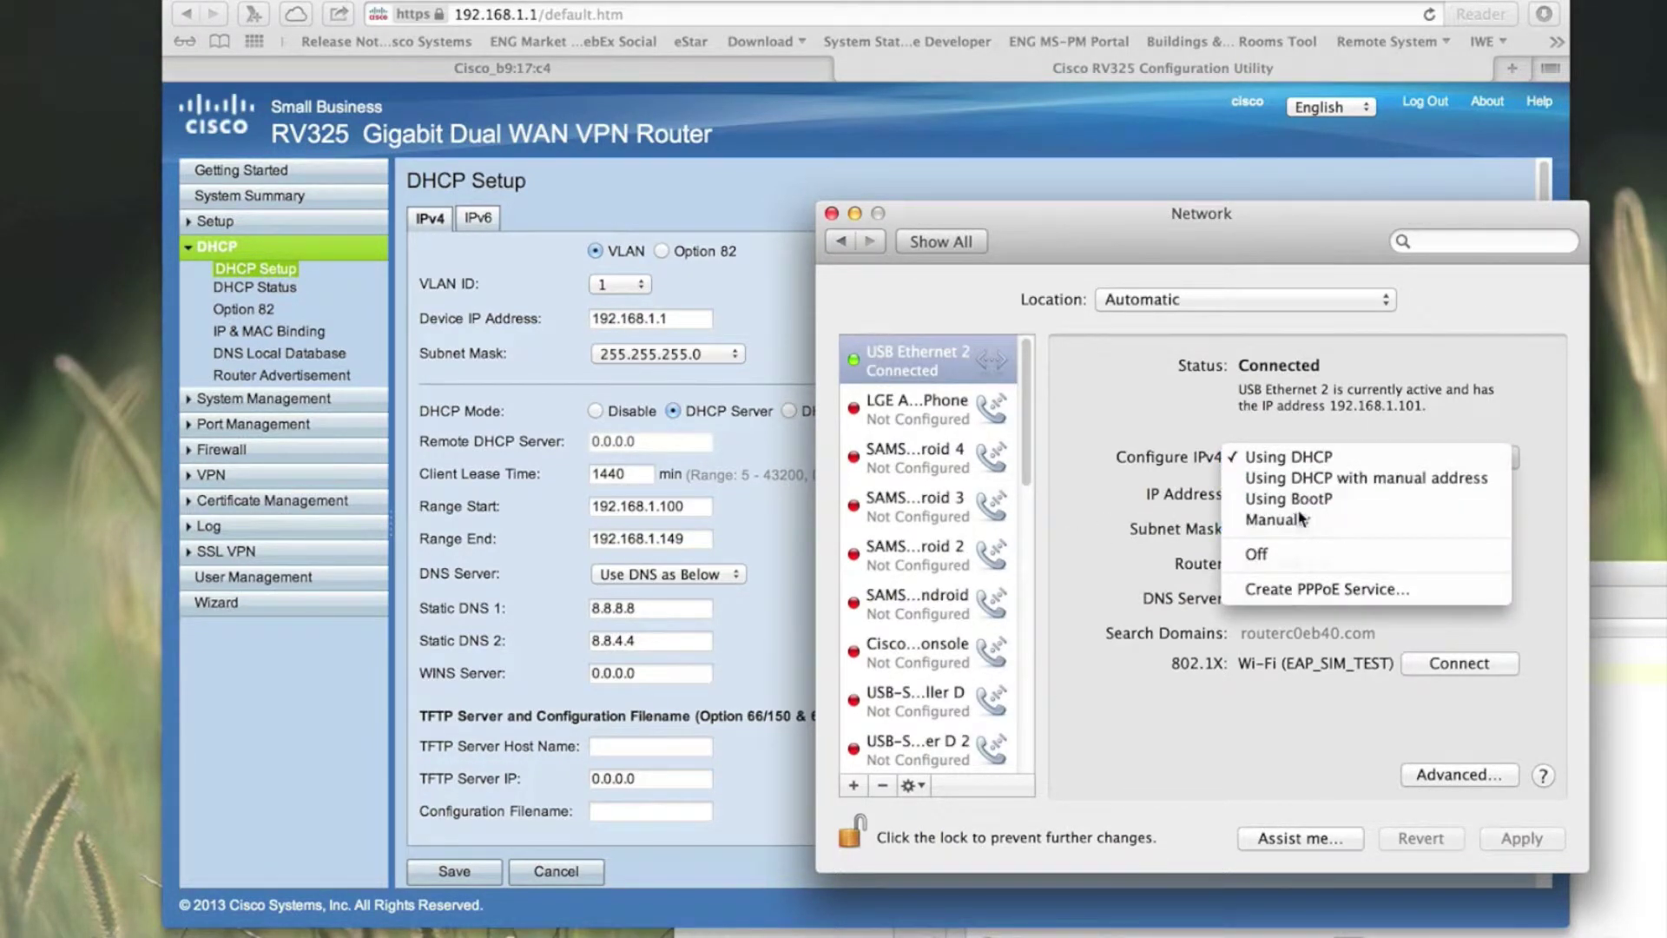
left_click(1299, 518)
left_click(1269, 453)
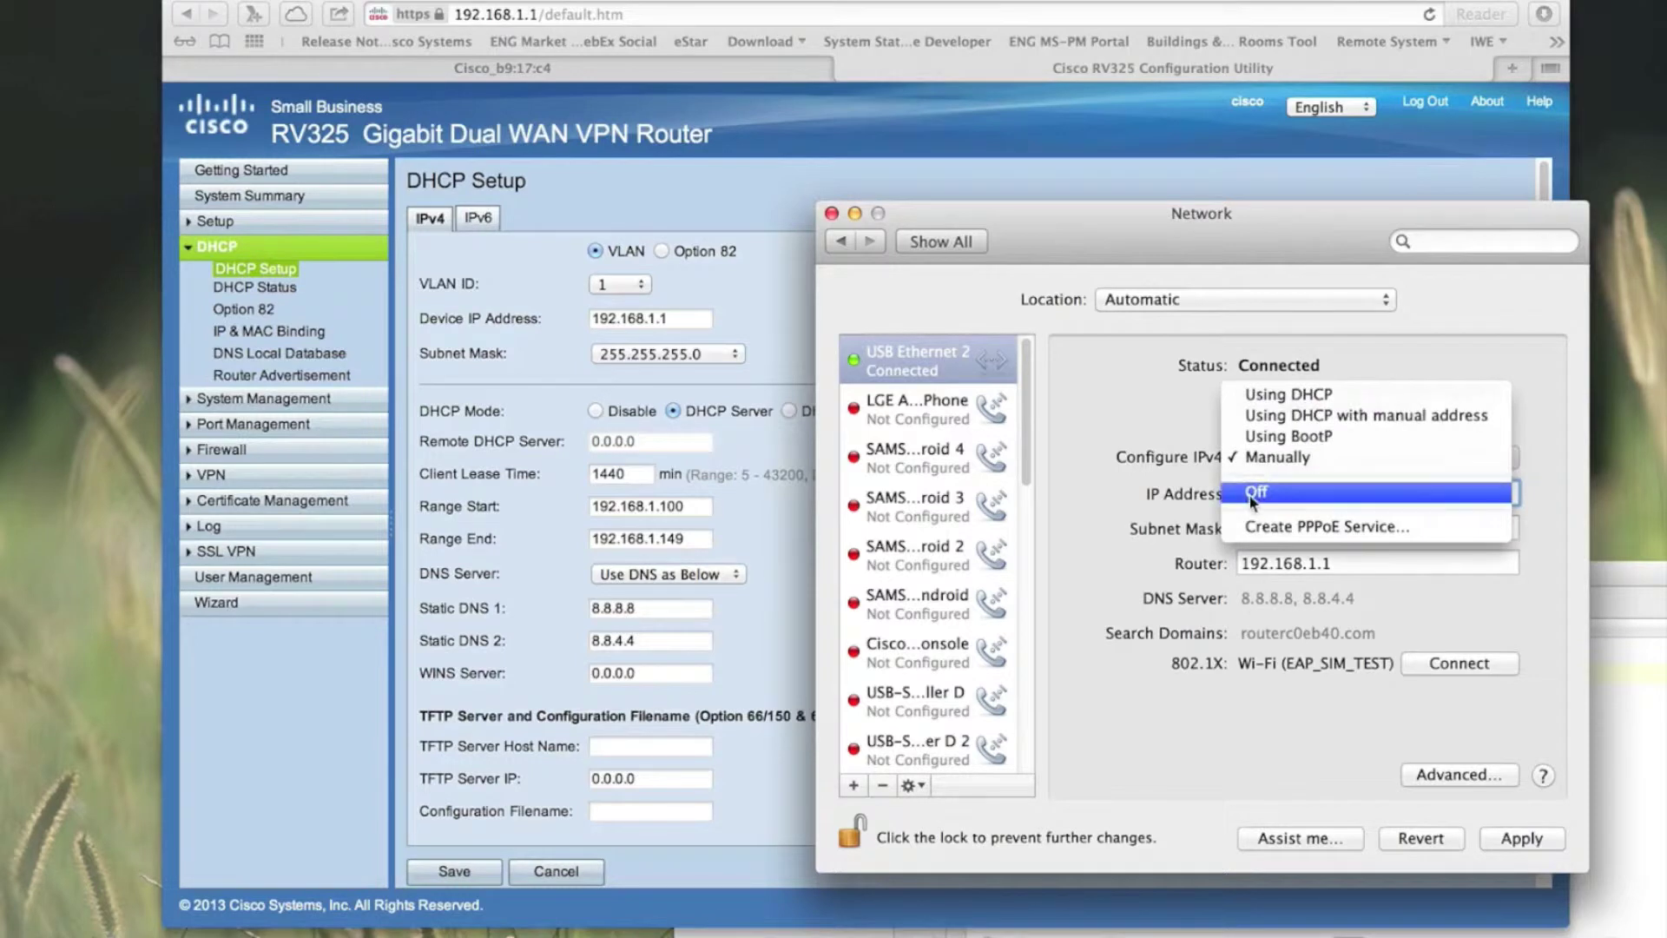
left_click(1254, 499)
left_click(1521, 837)
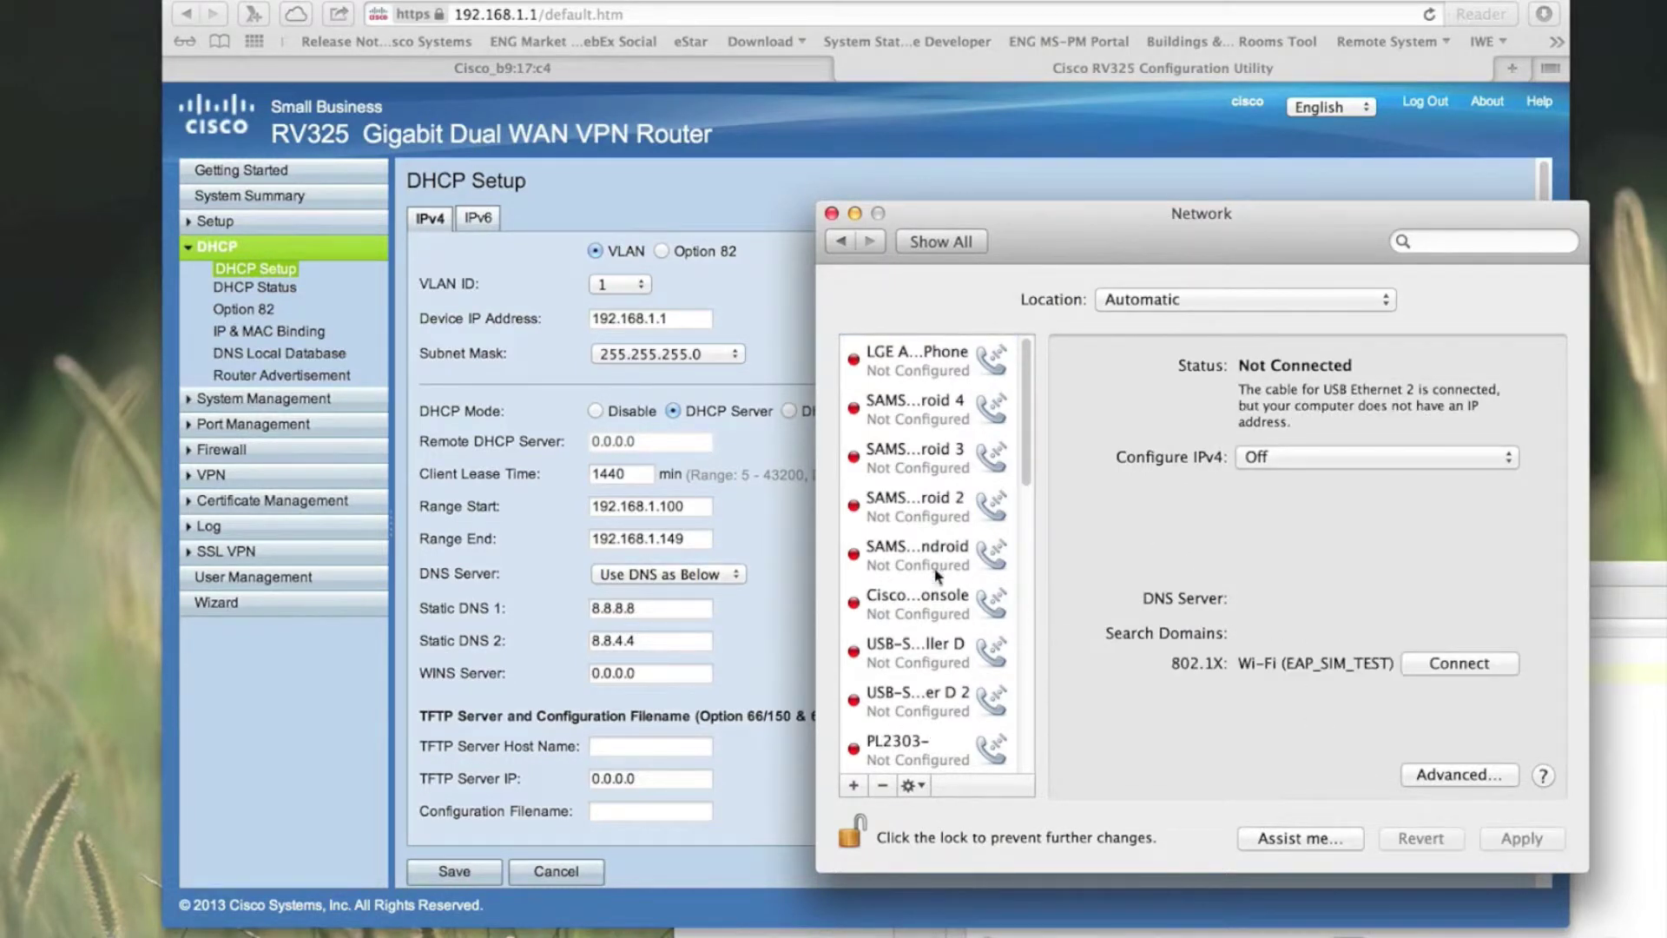
scroll(937, 565, "down", 10)
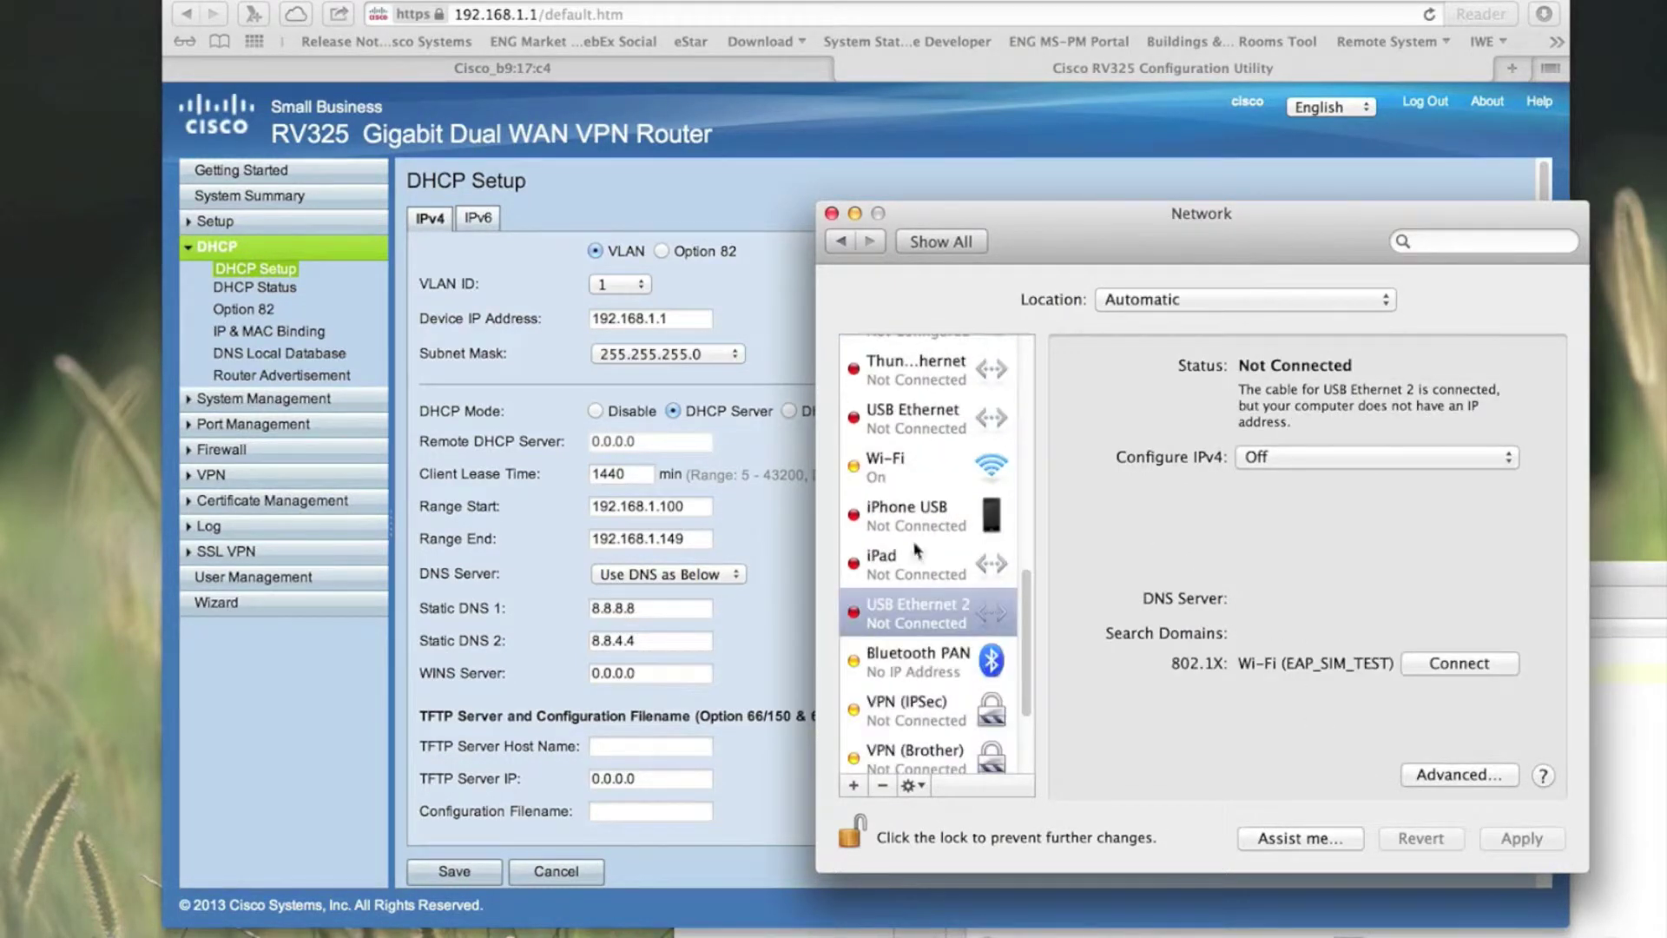
left_click(912, 480)
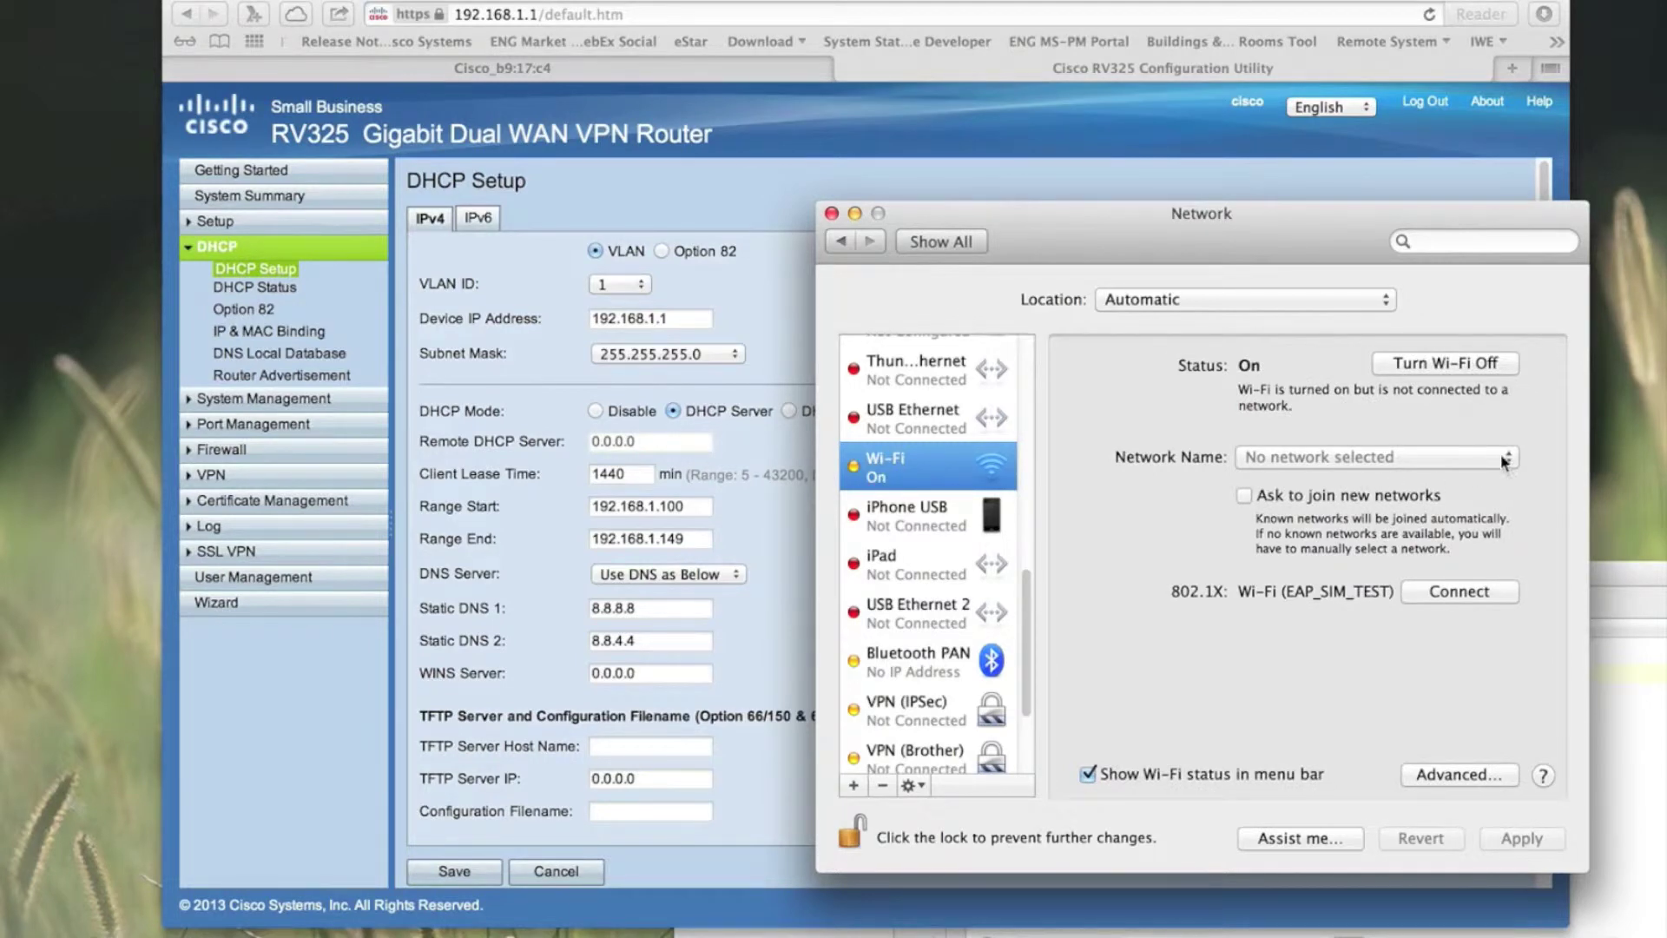
Step: Join SecureWLAN, accept its certificate, and authenticate with the account password
left_click(1502, 460)
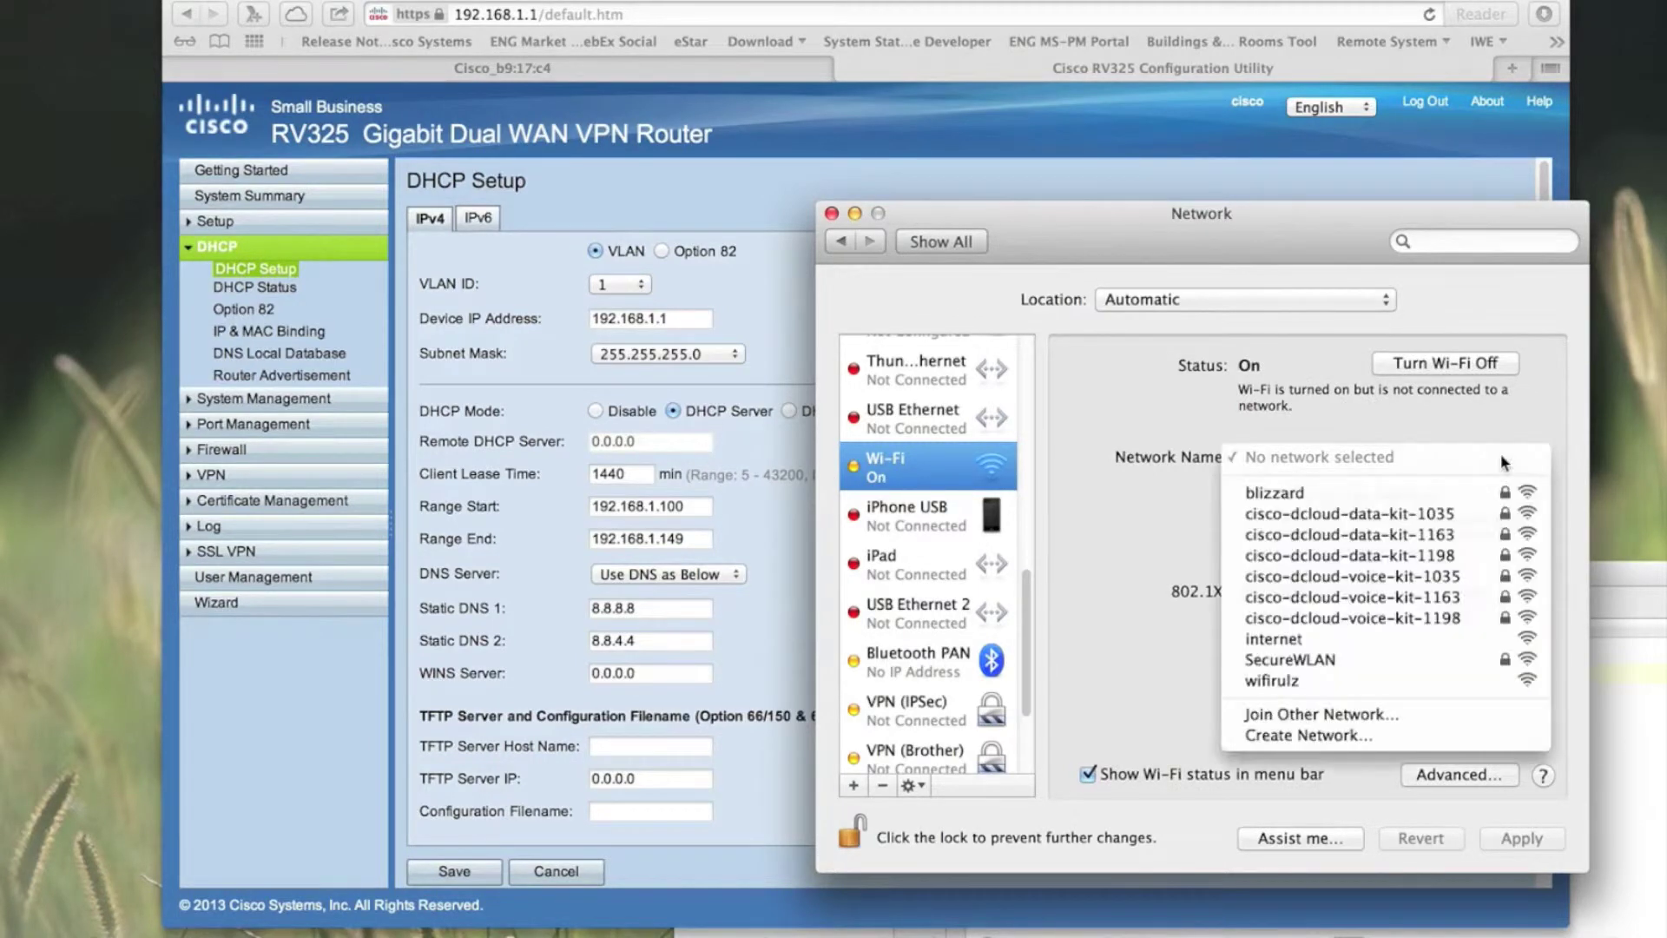
left_click(1364, 664)
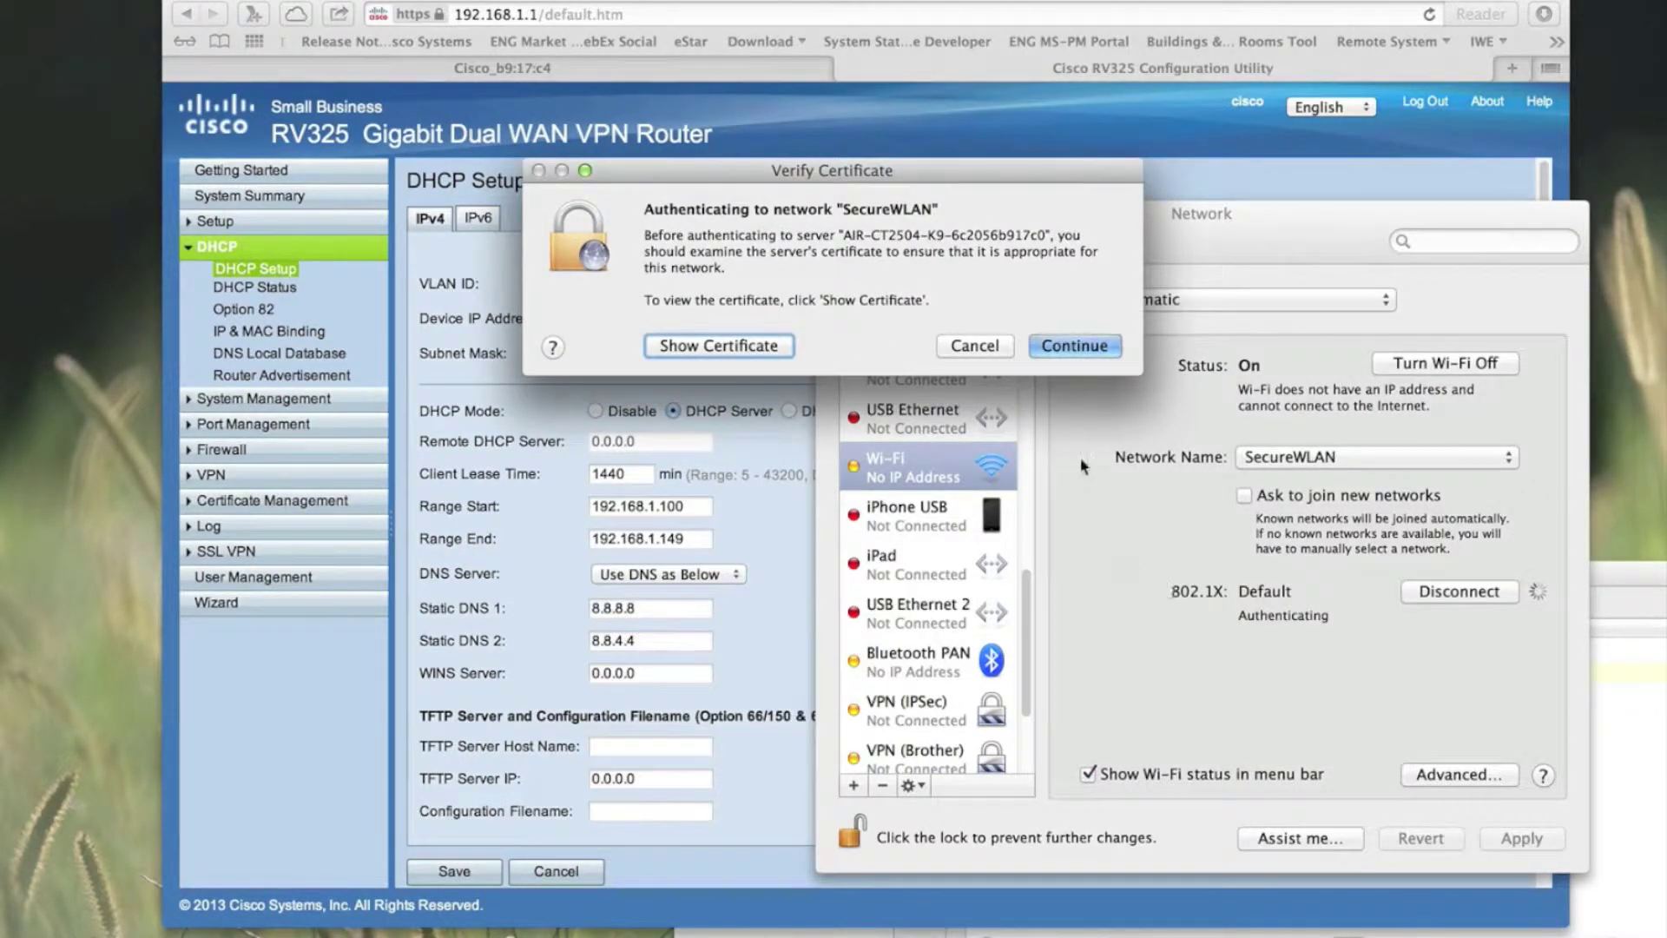
left_click(1073, 347)
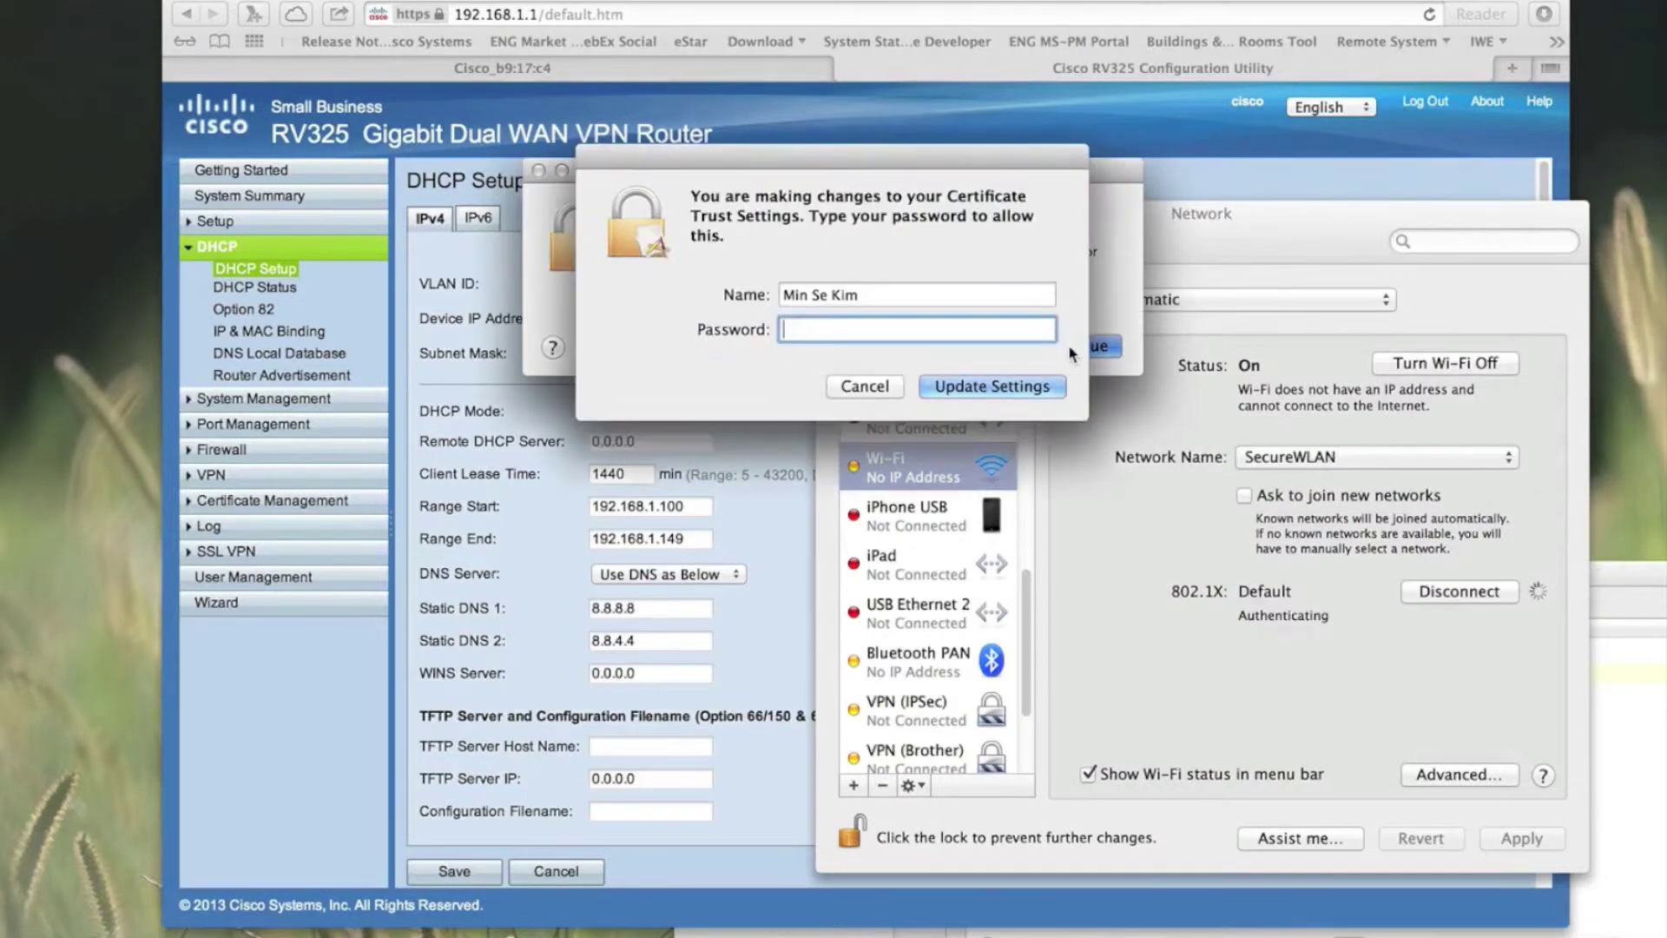
type("•••••••••")
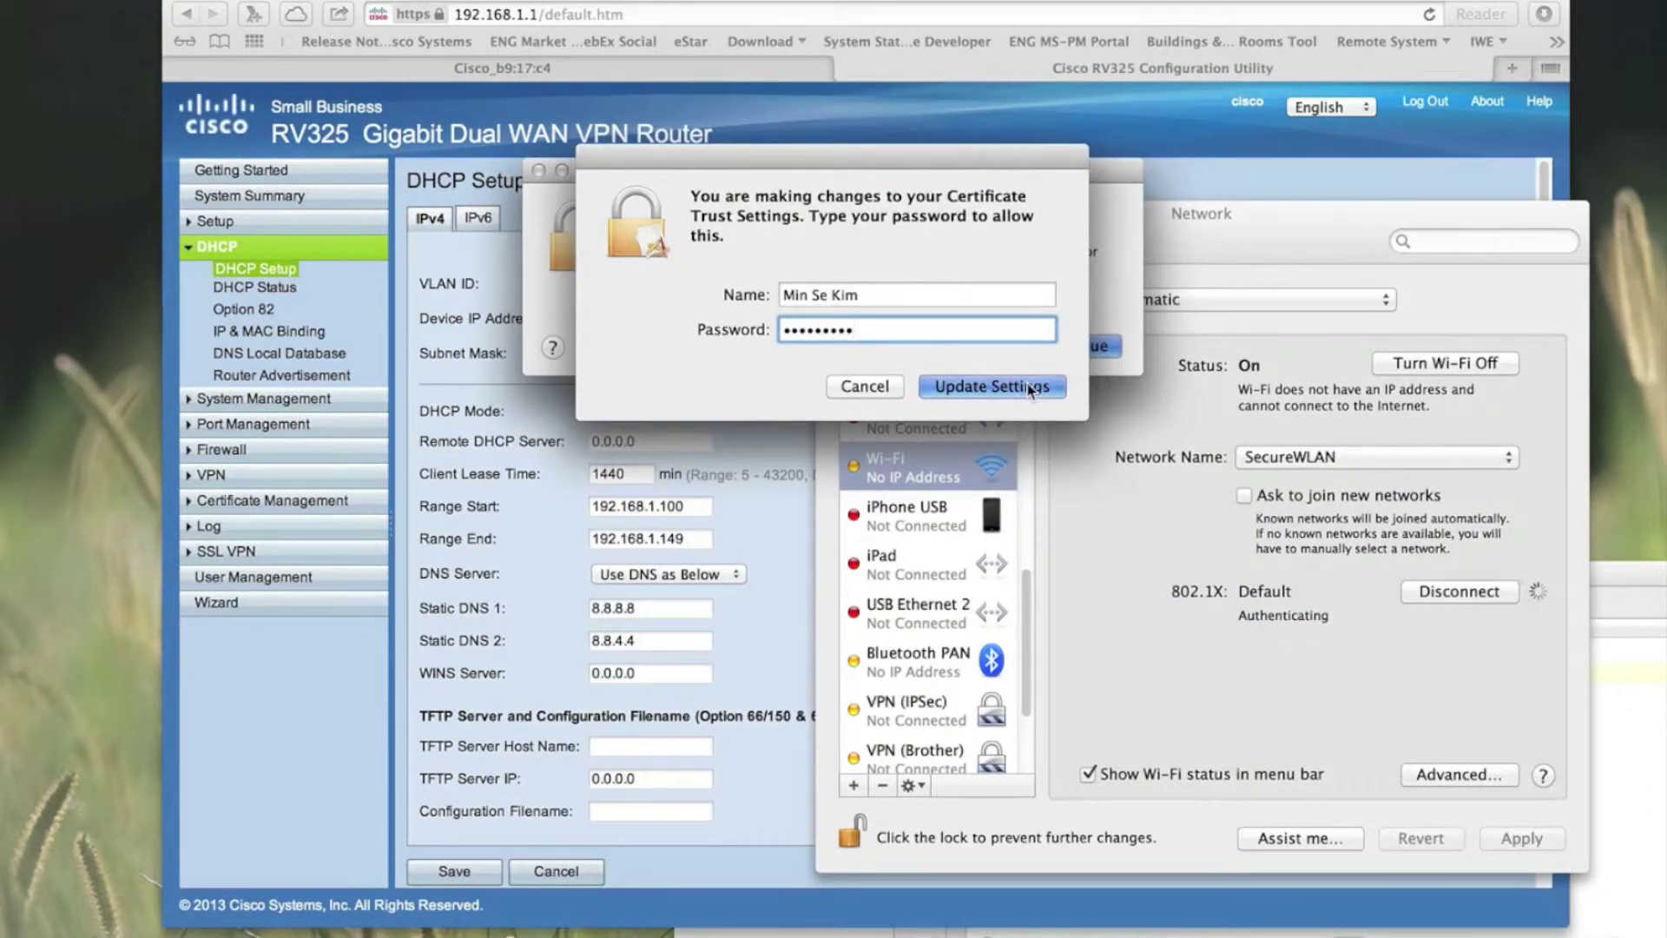
left_click(1028, 388)
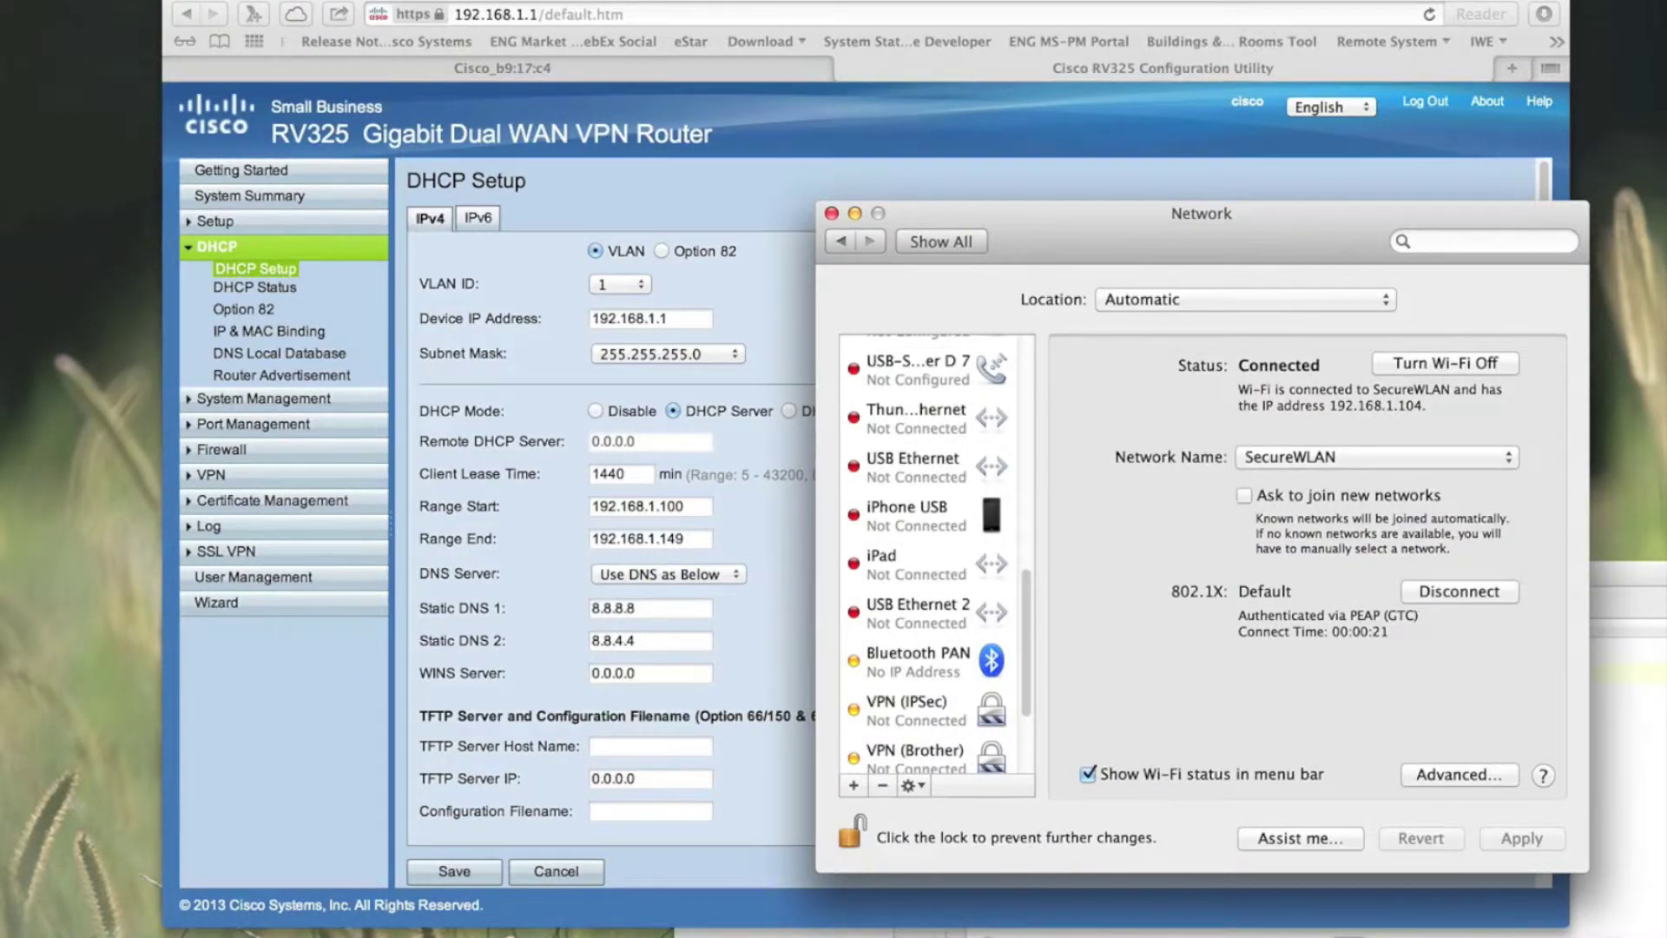
left_click(1365, 19)
Step: Google 'Cisco Enterprise network' in a new tab and open the Enterprise - Cisco Systems result
left_click(1512, 68)
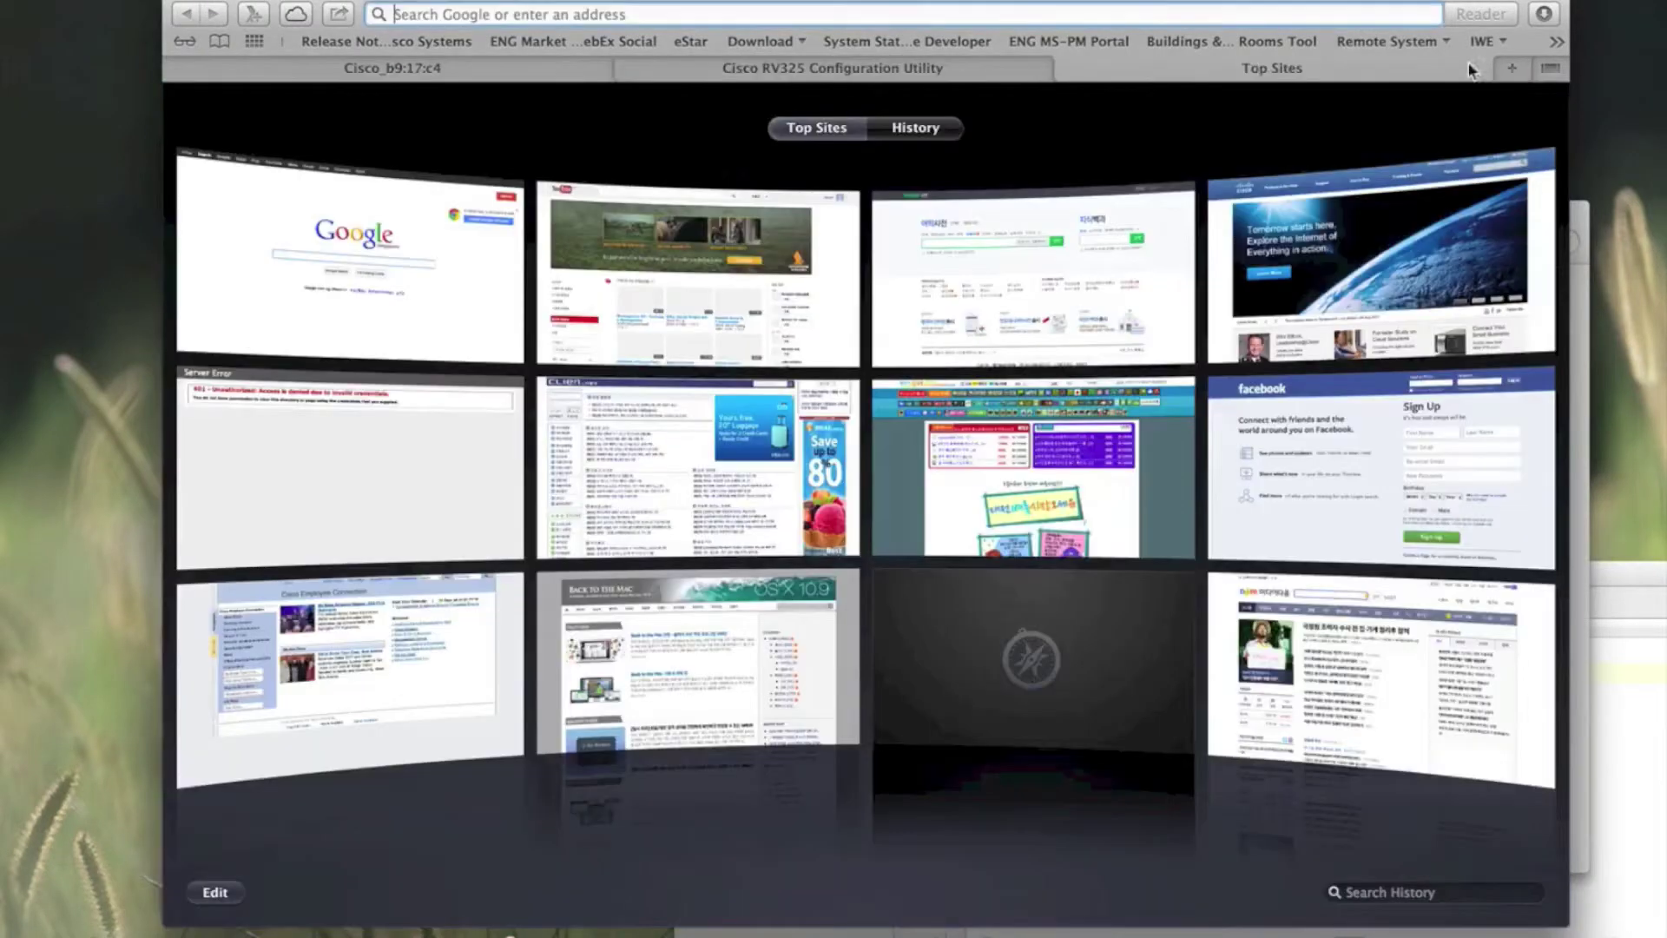
type("w")
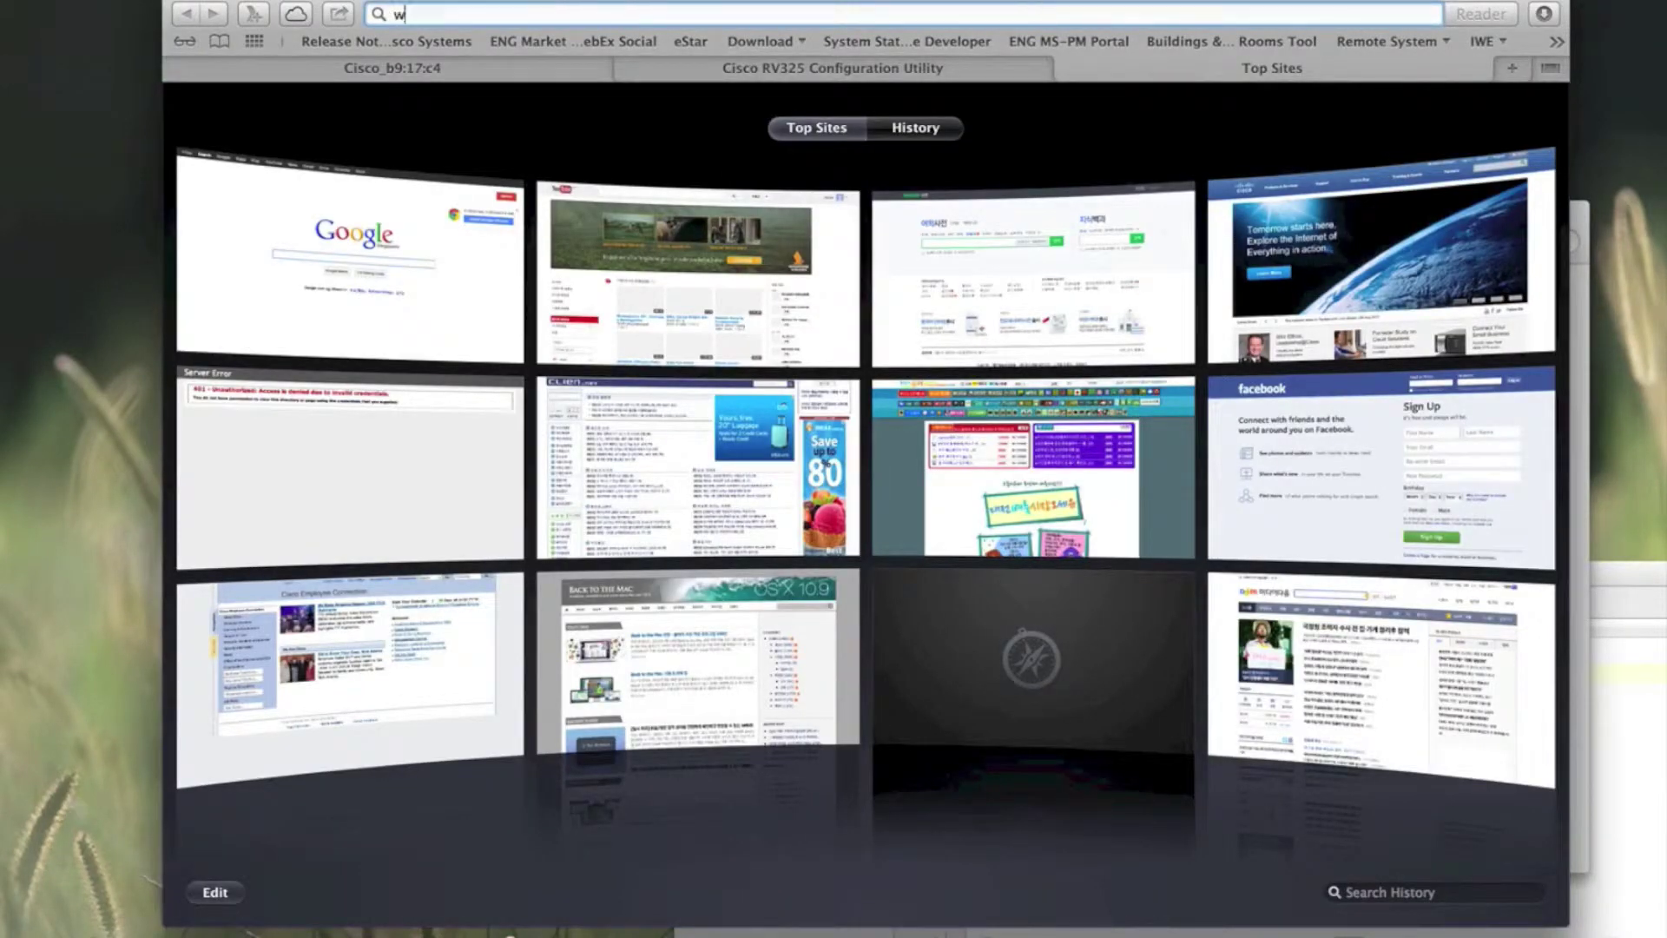
type("ww.google.com")
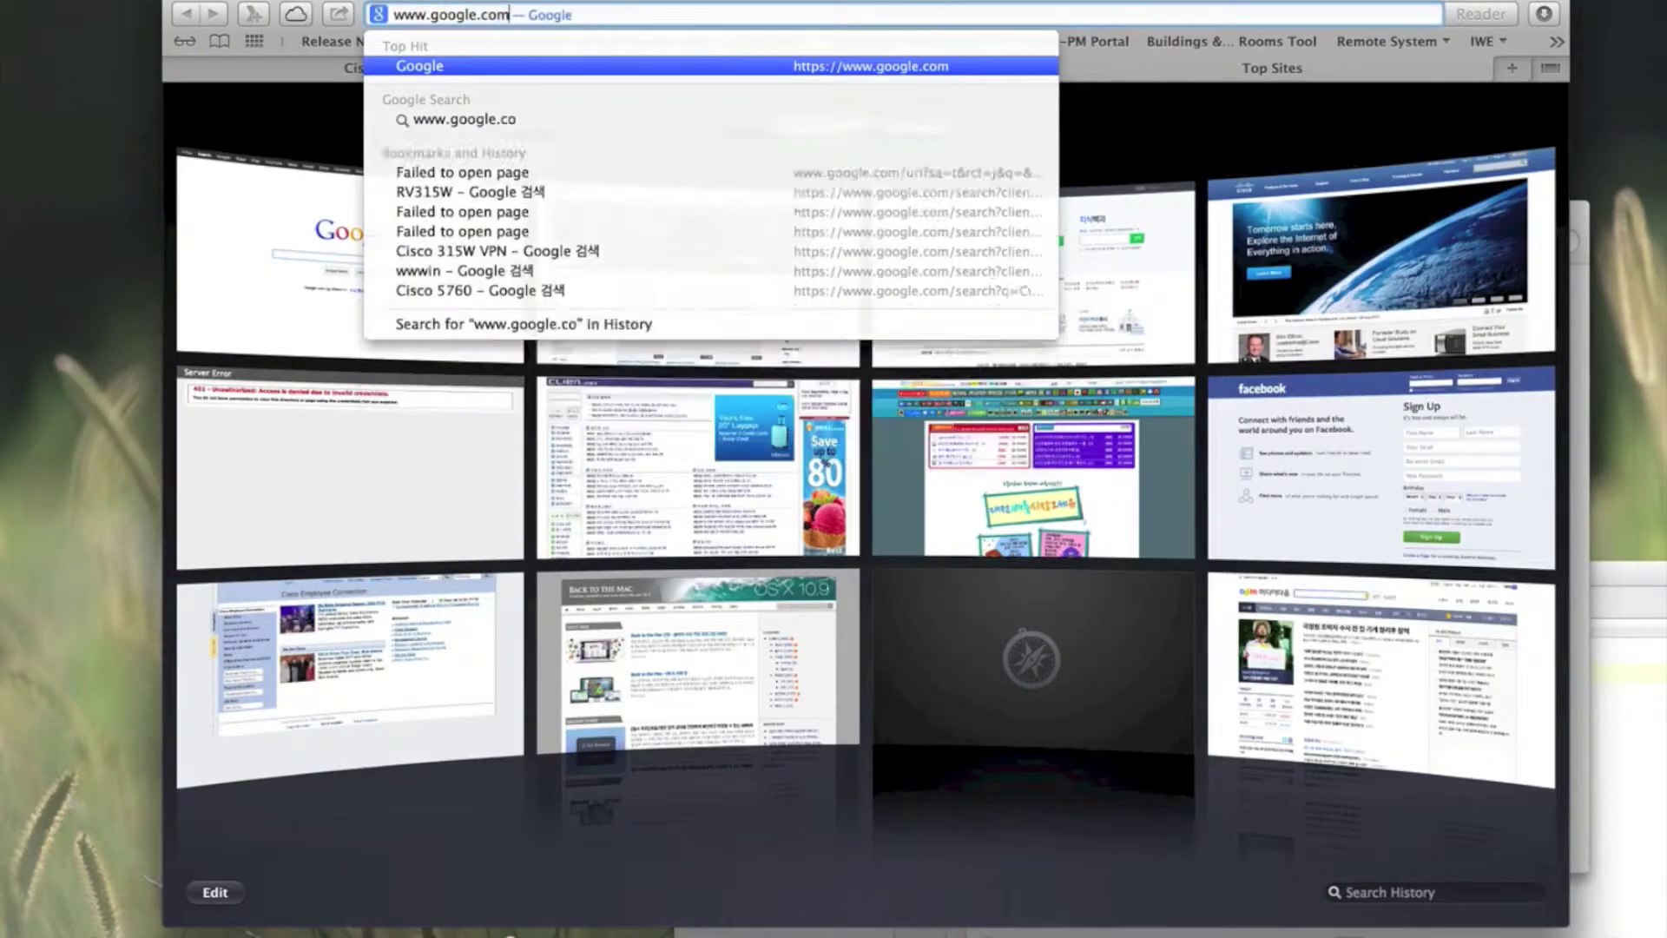
key("Return")
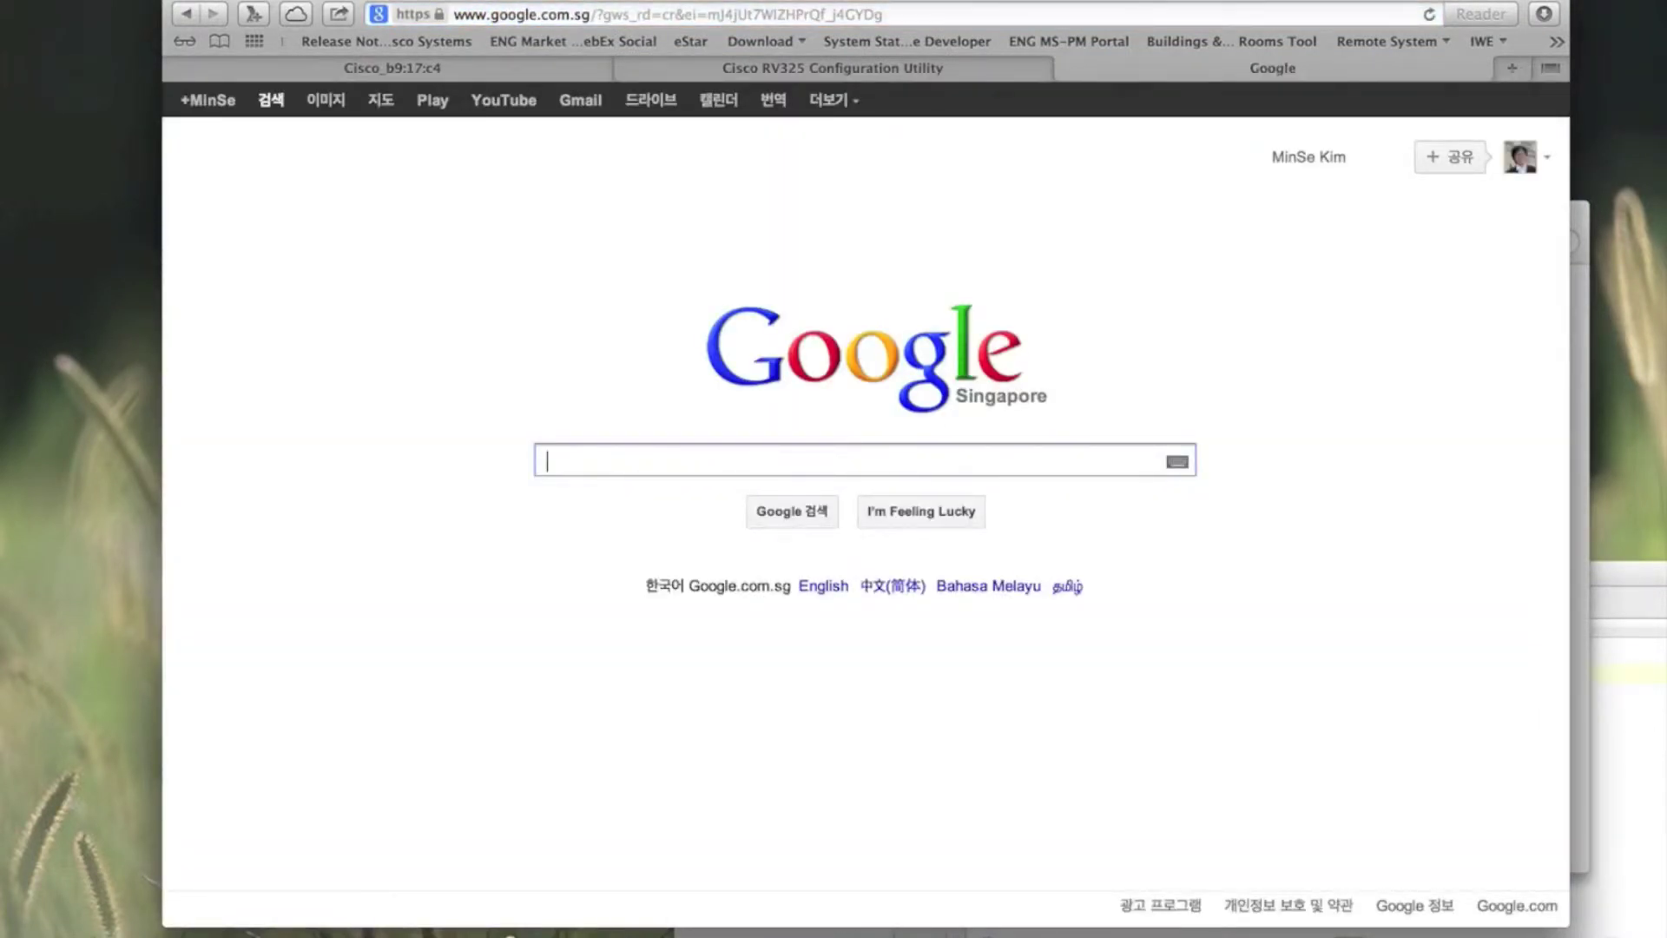
type("Cisco EN")
key("BackSpace")
key("BackSpace")
type("nterprise ")
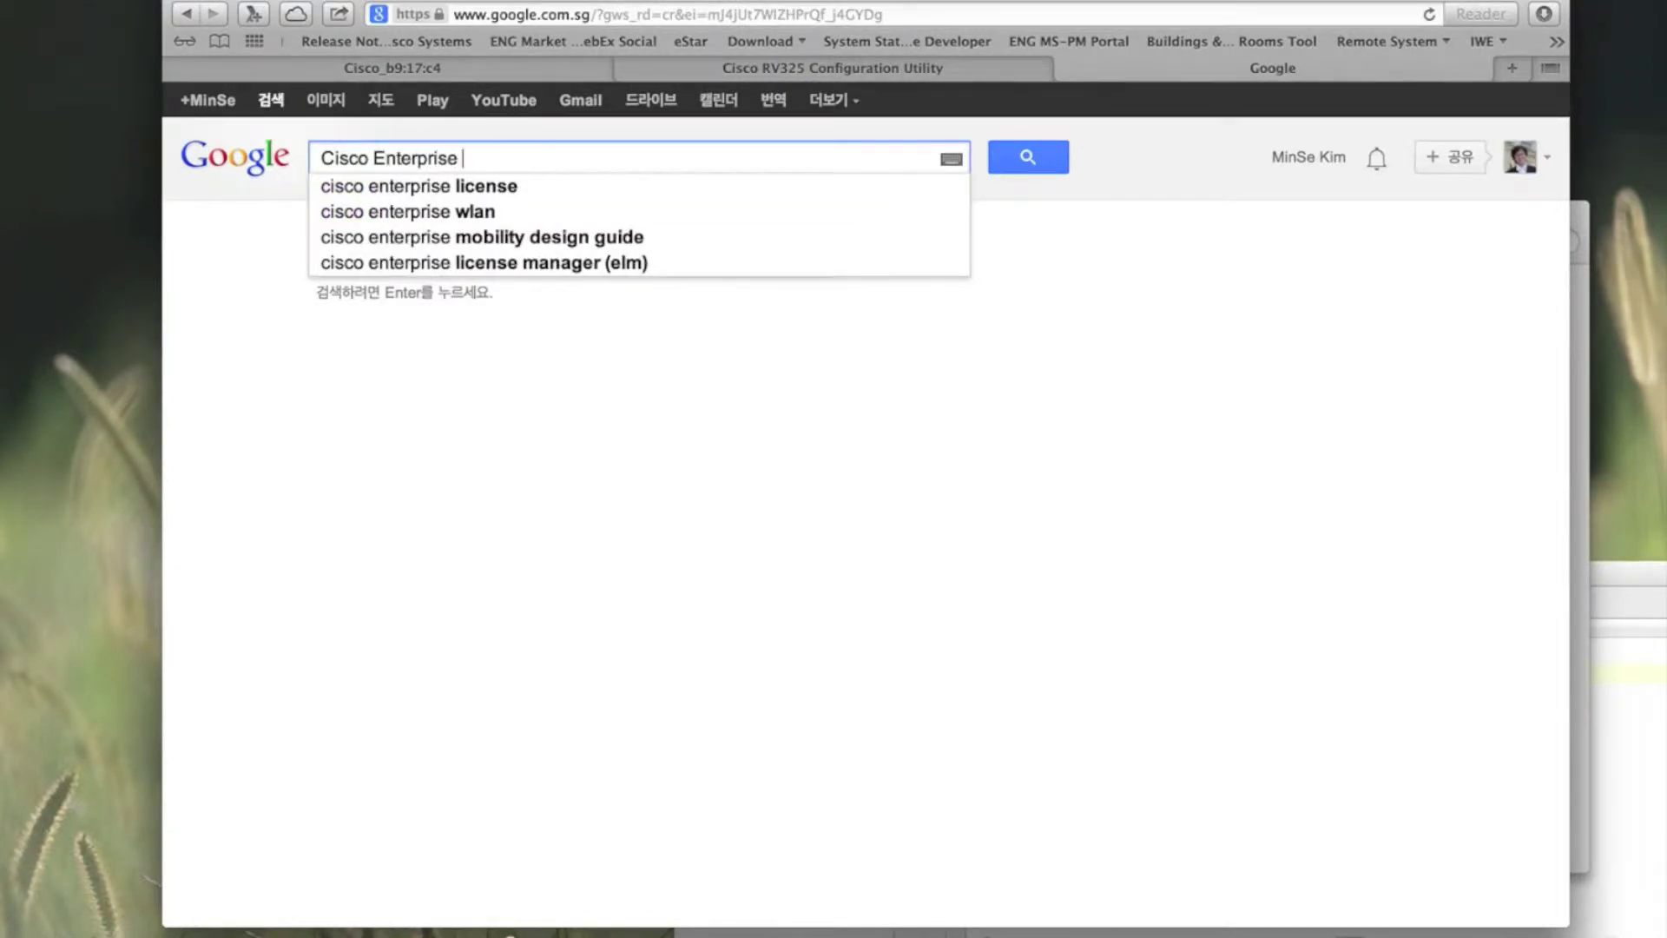
type("network")
key("Return")
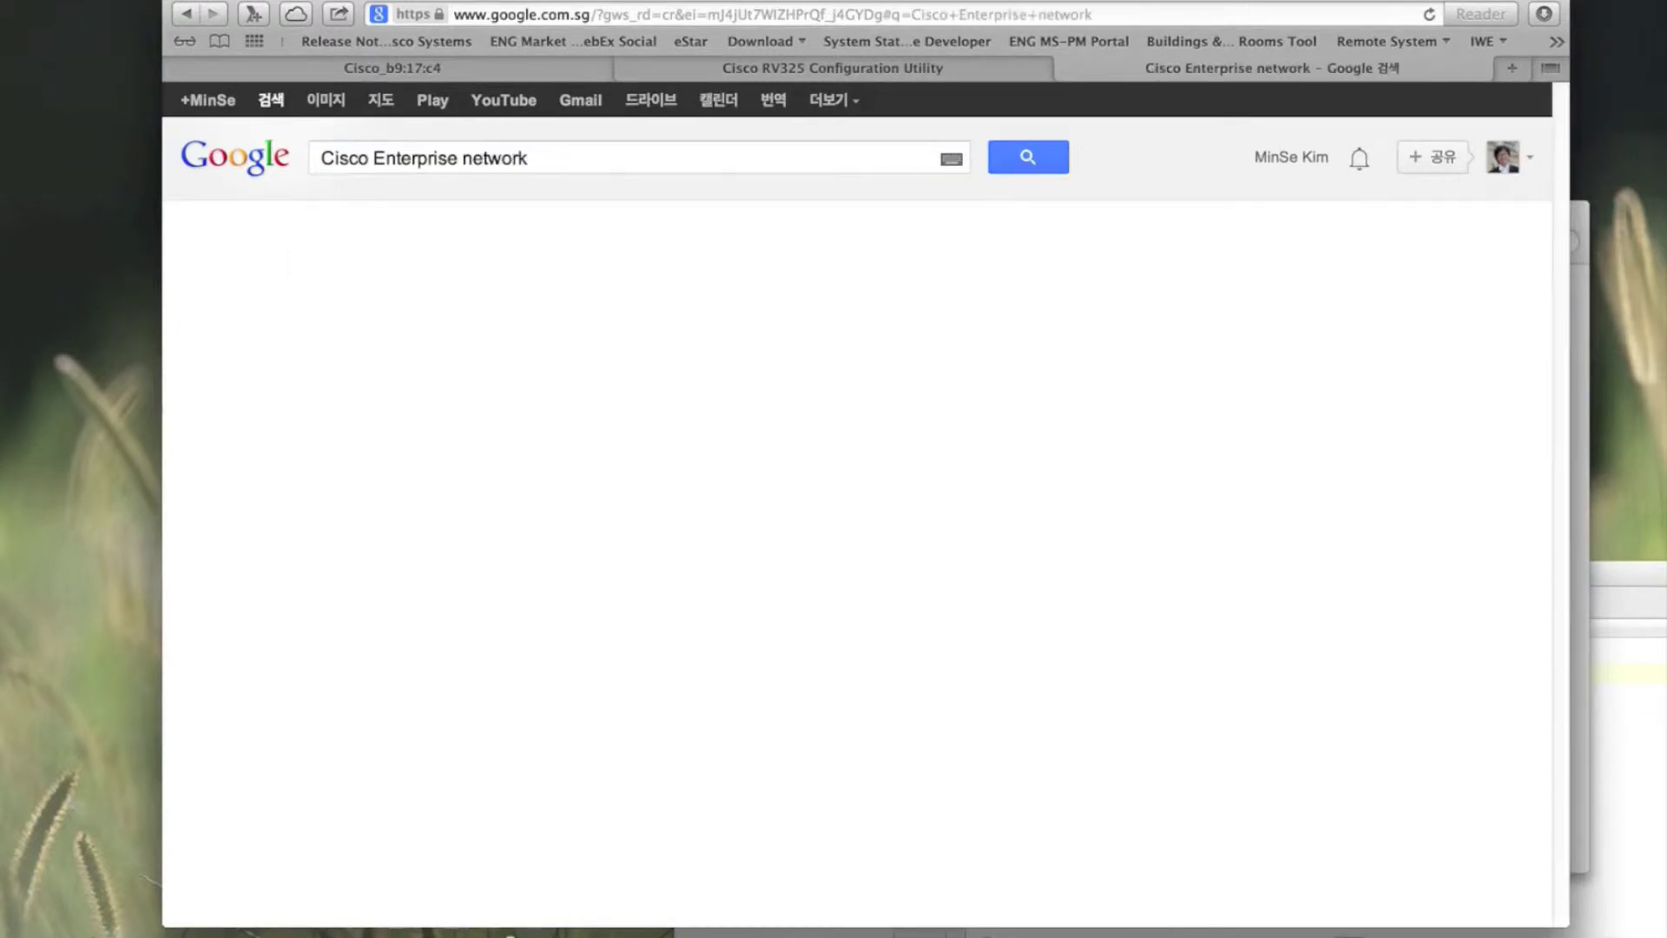
left_click(481, 379)
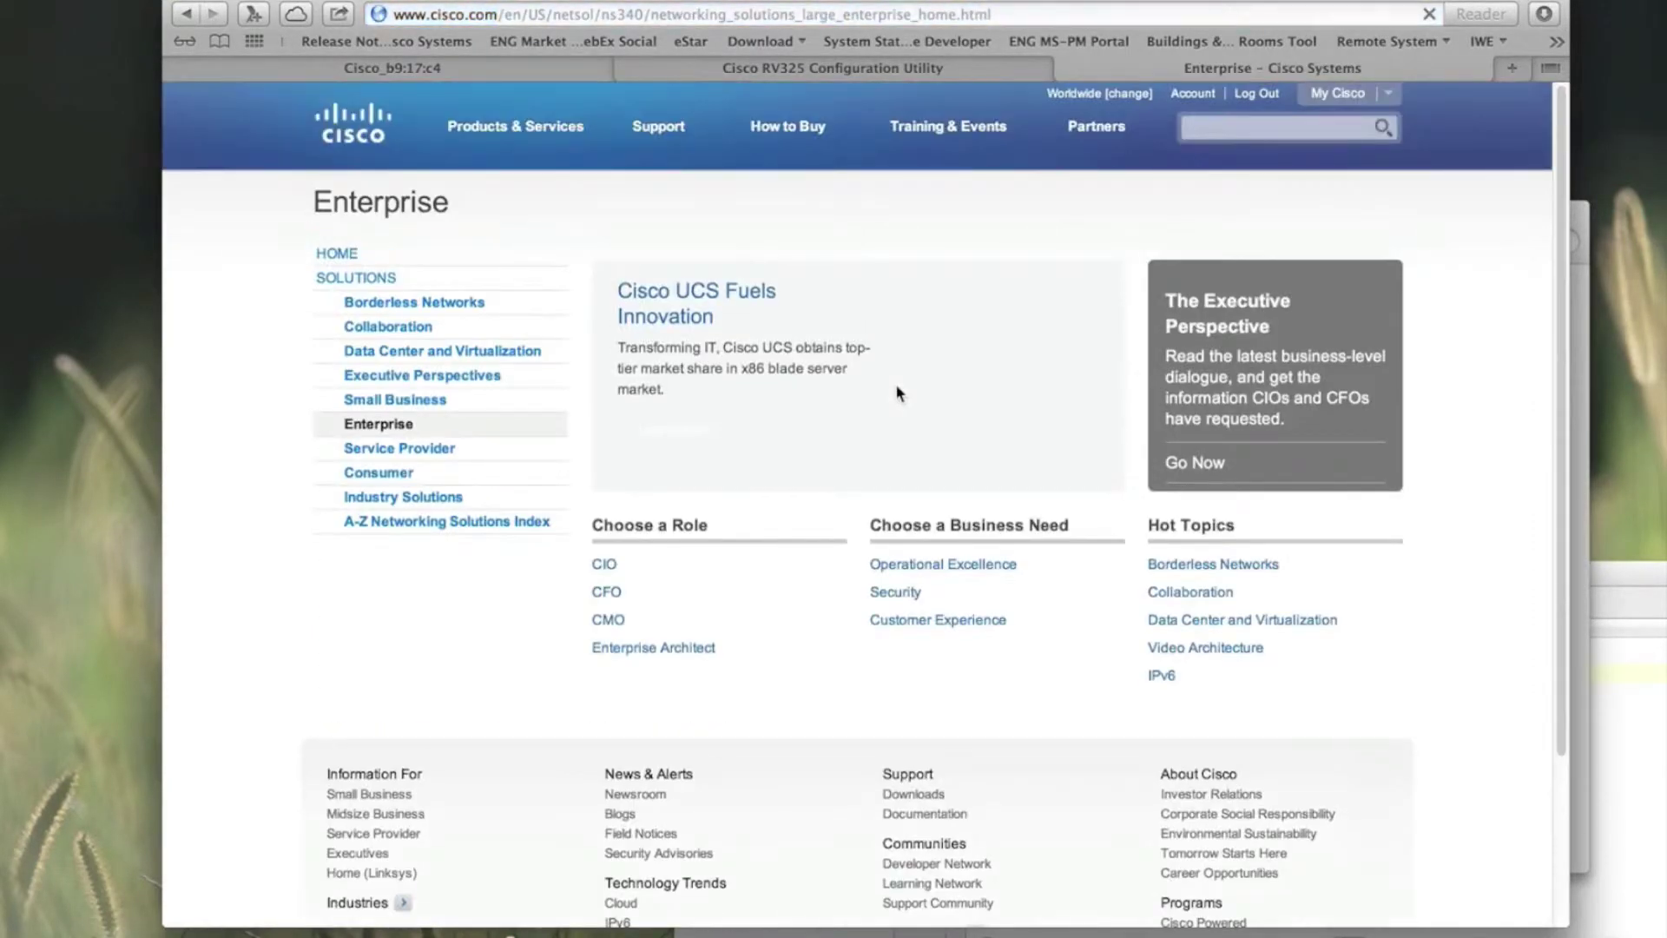
scroll(896, 385, "down", 5)
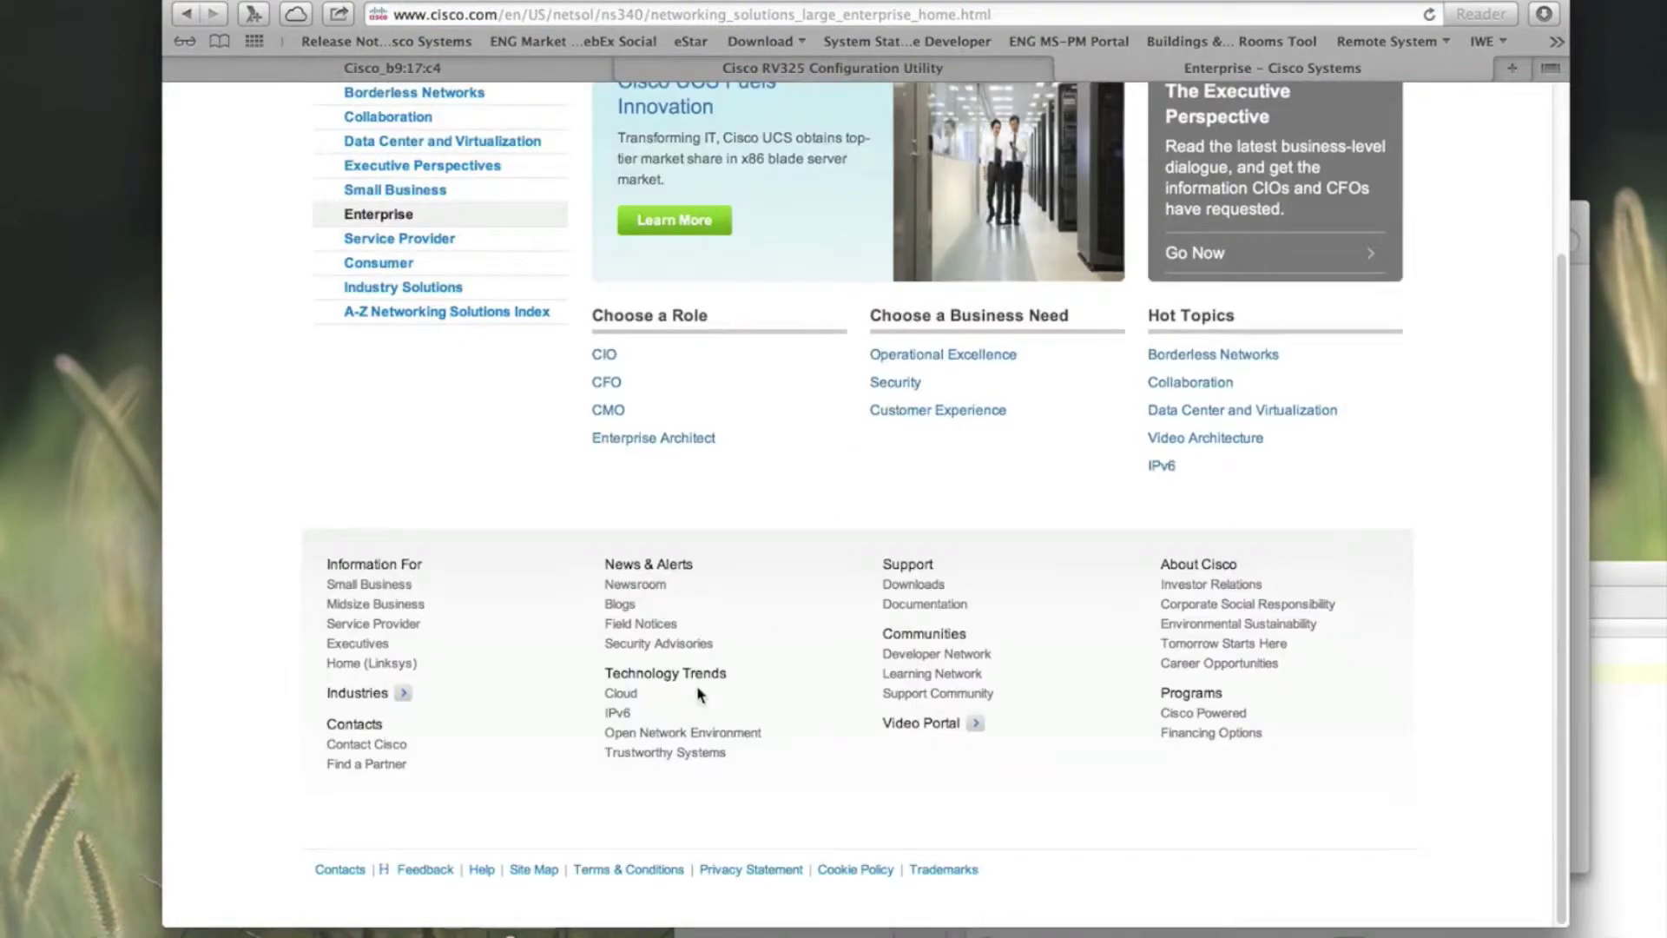
Step: Return to the Cisco_b9:17:c4 controller tab and open its WIRELESS section
left_click(461, 68)
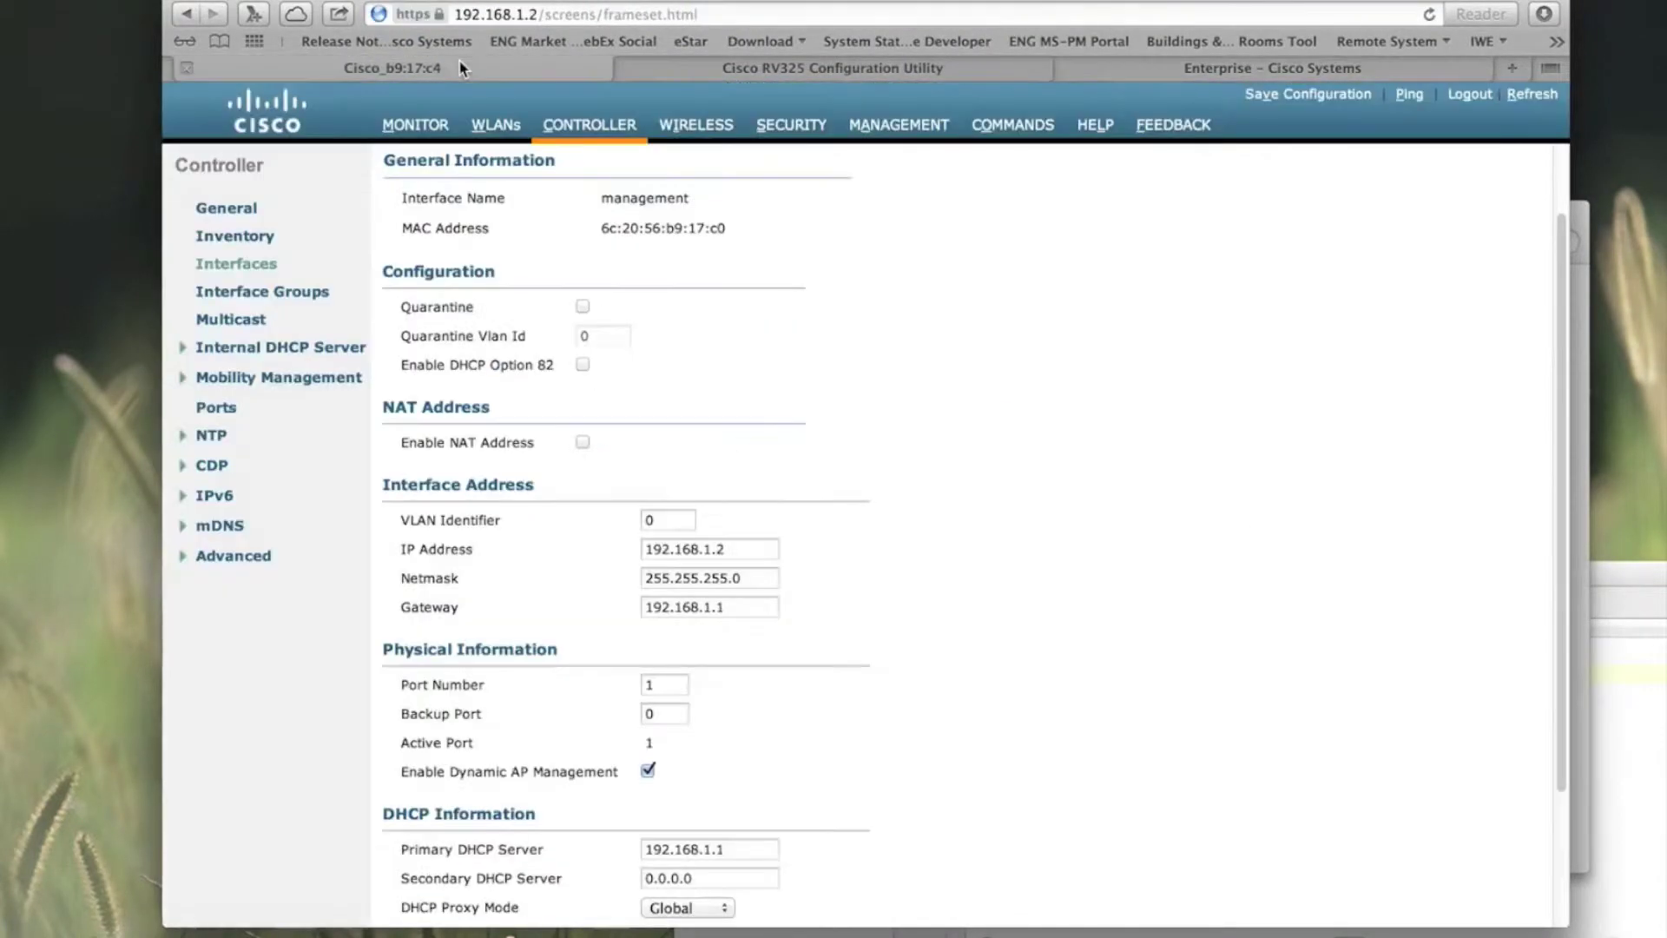
left_click(685, 139)
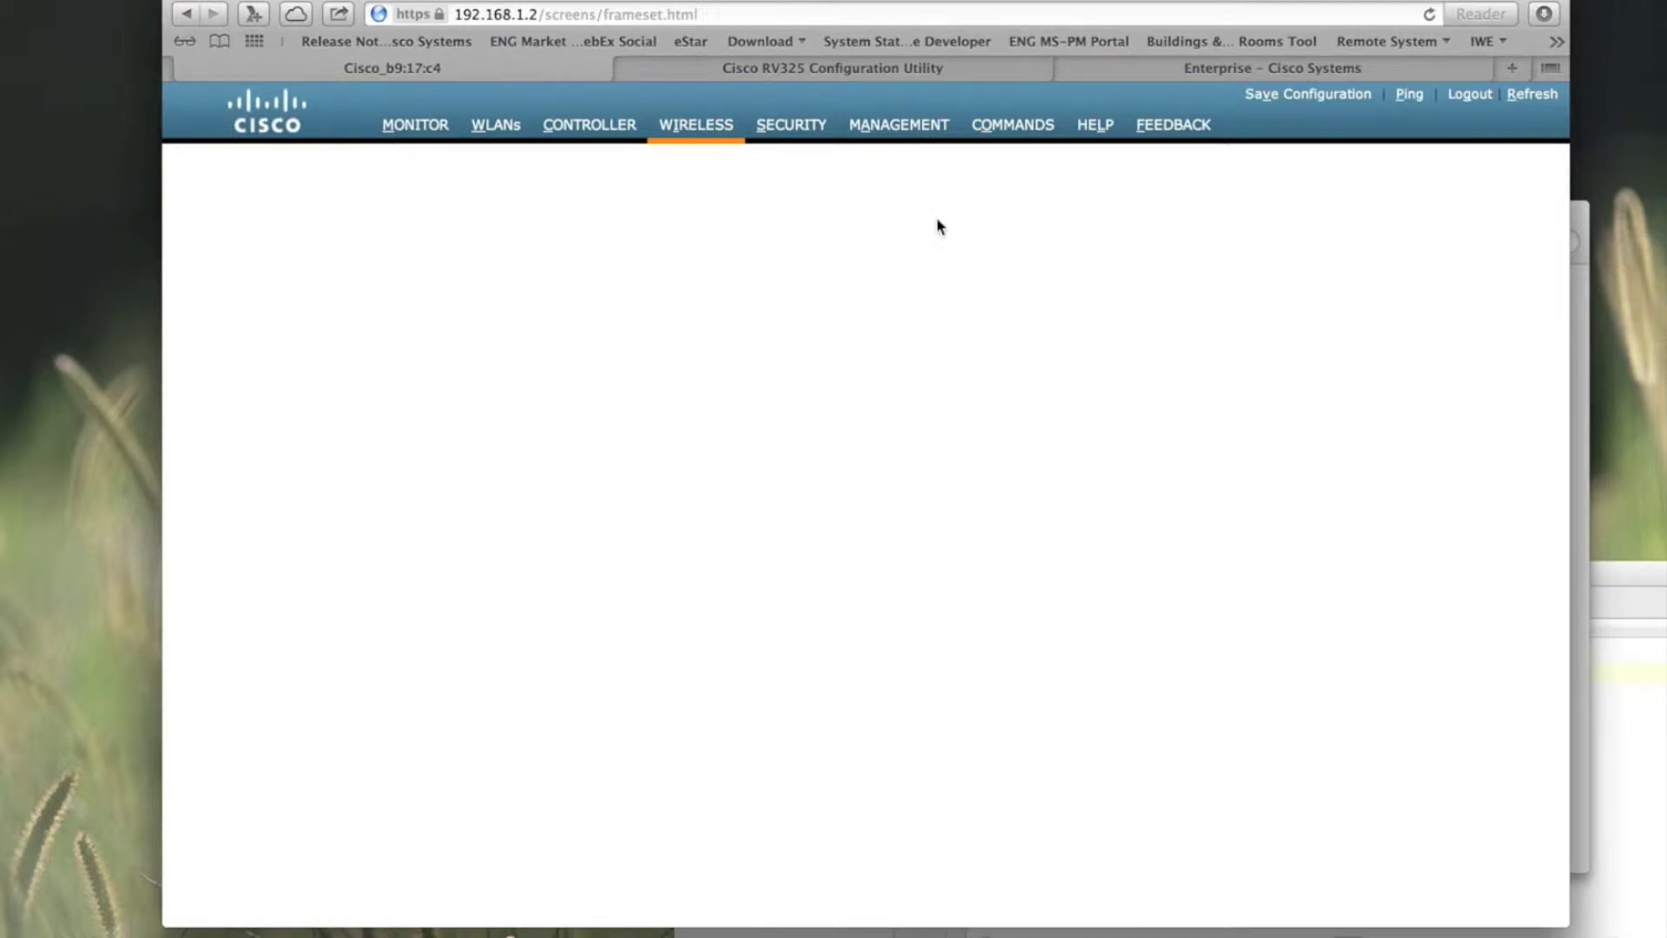
Step: Turn Wi-Fi off in Network preferences
left_click(802, 932)
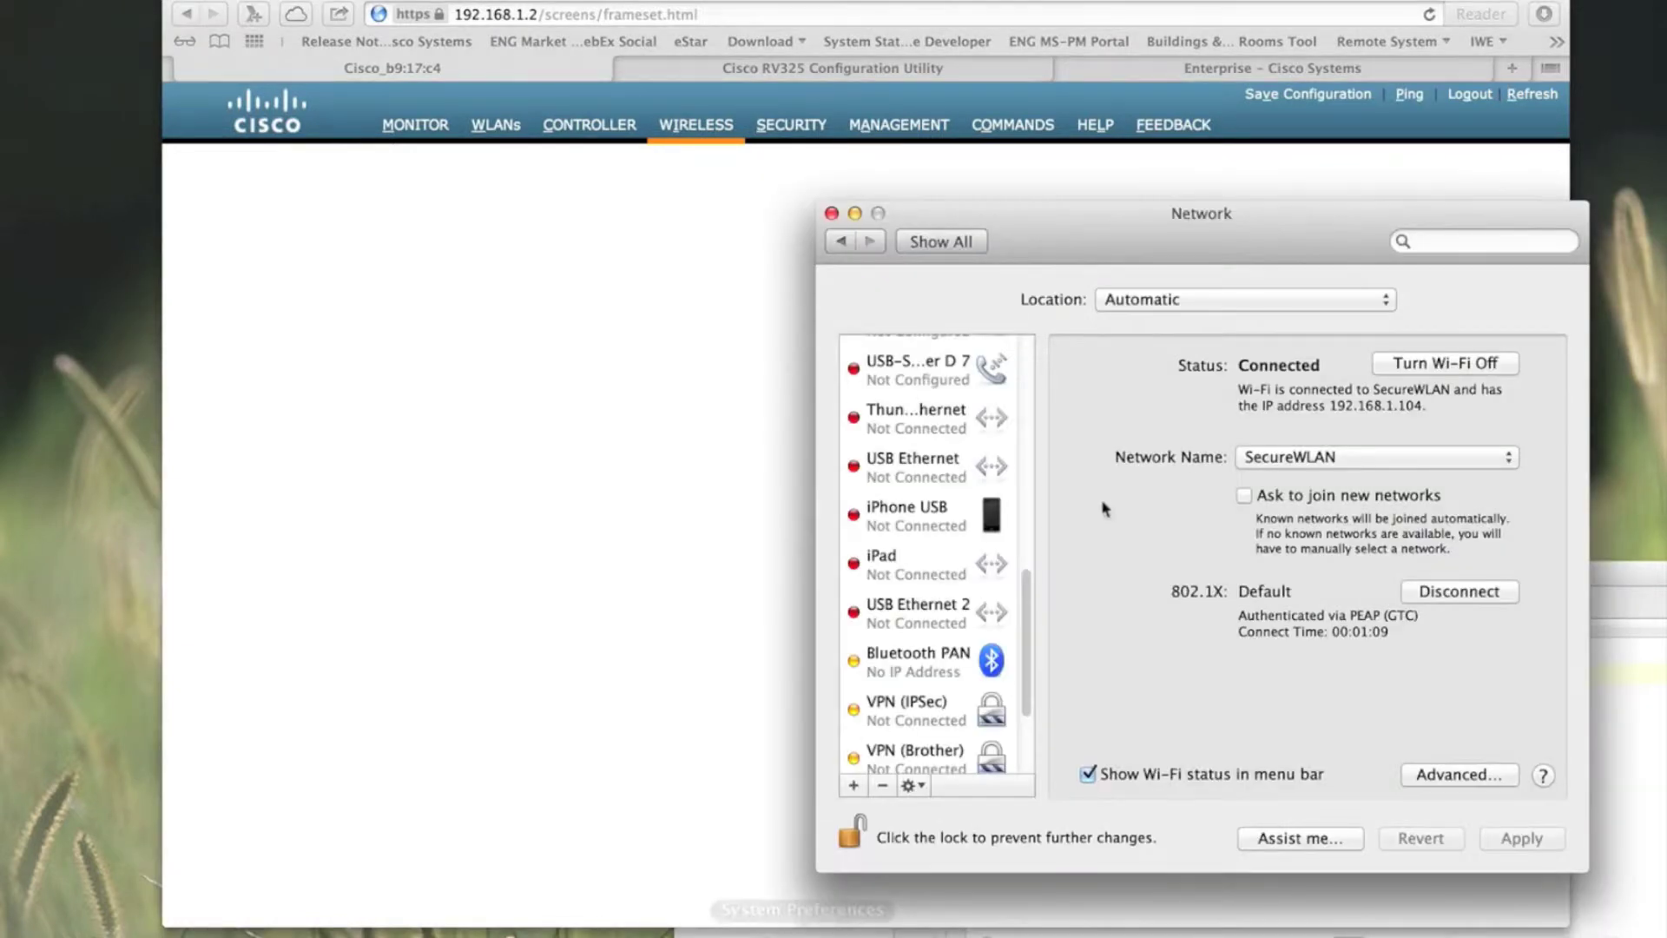
left_click(1401, 375)
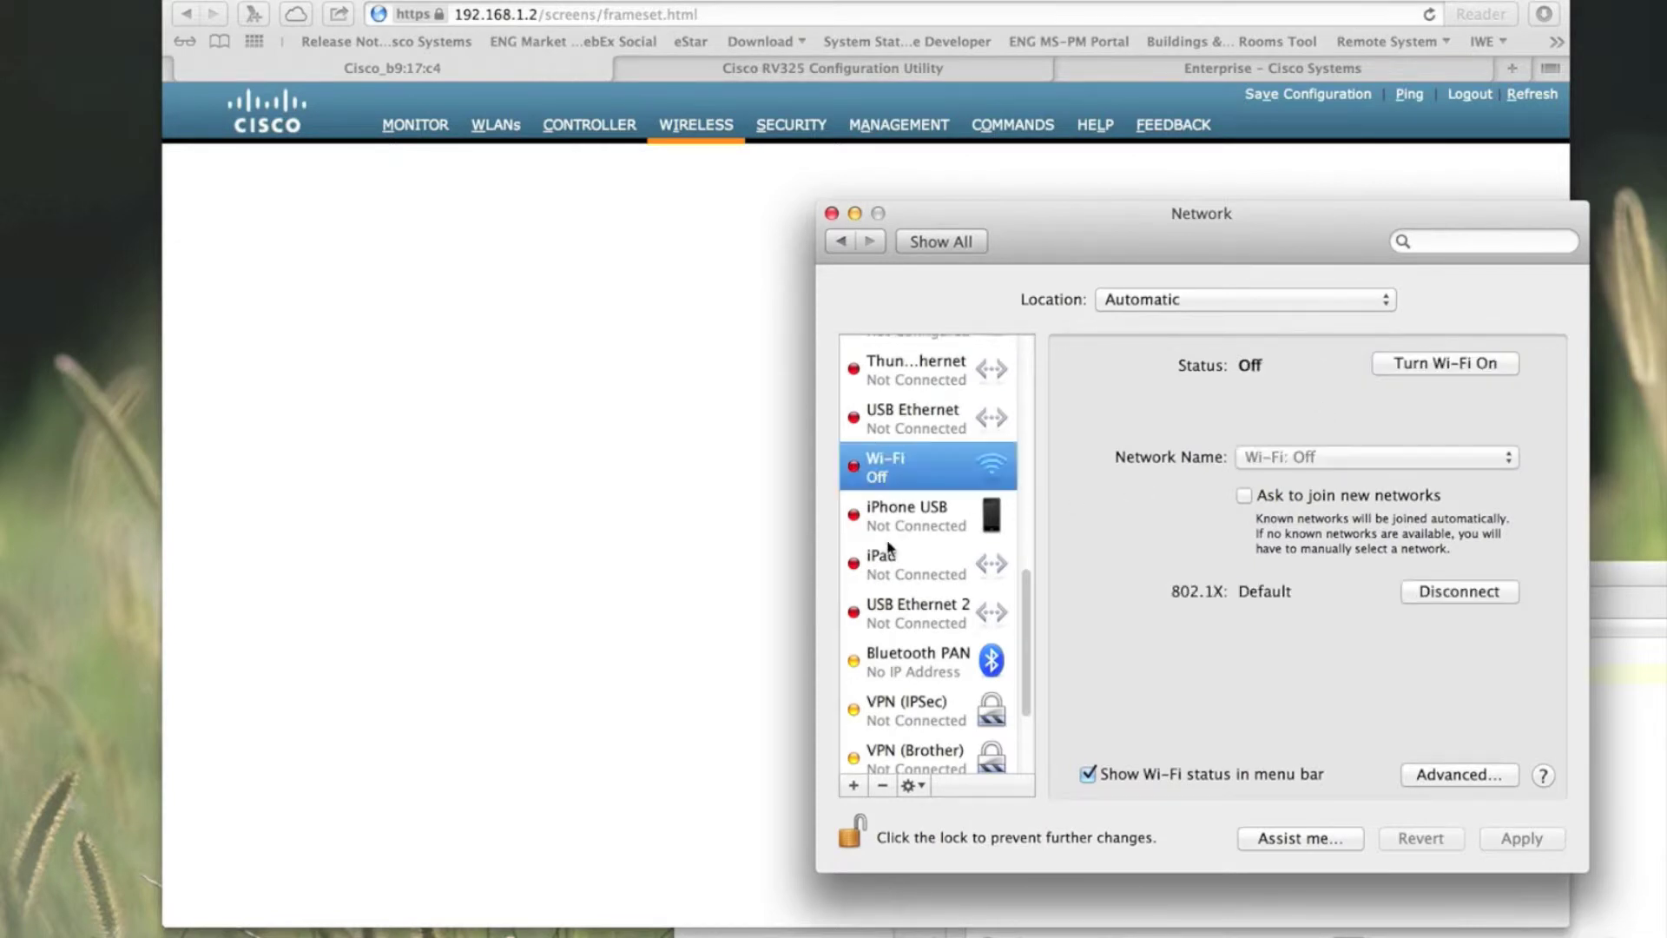
scroll(887, 547, "up", 10)
scroll(888, 547, "down", 7)
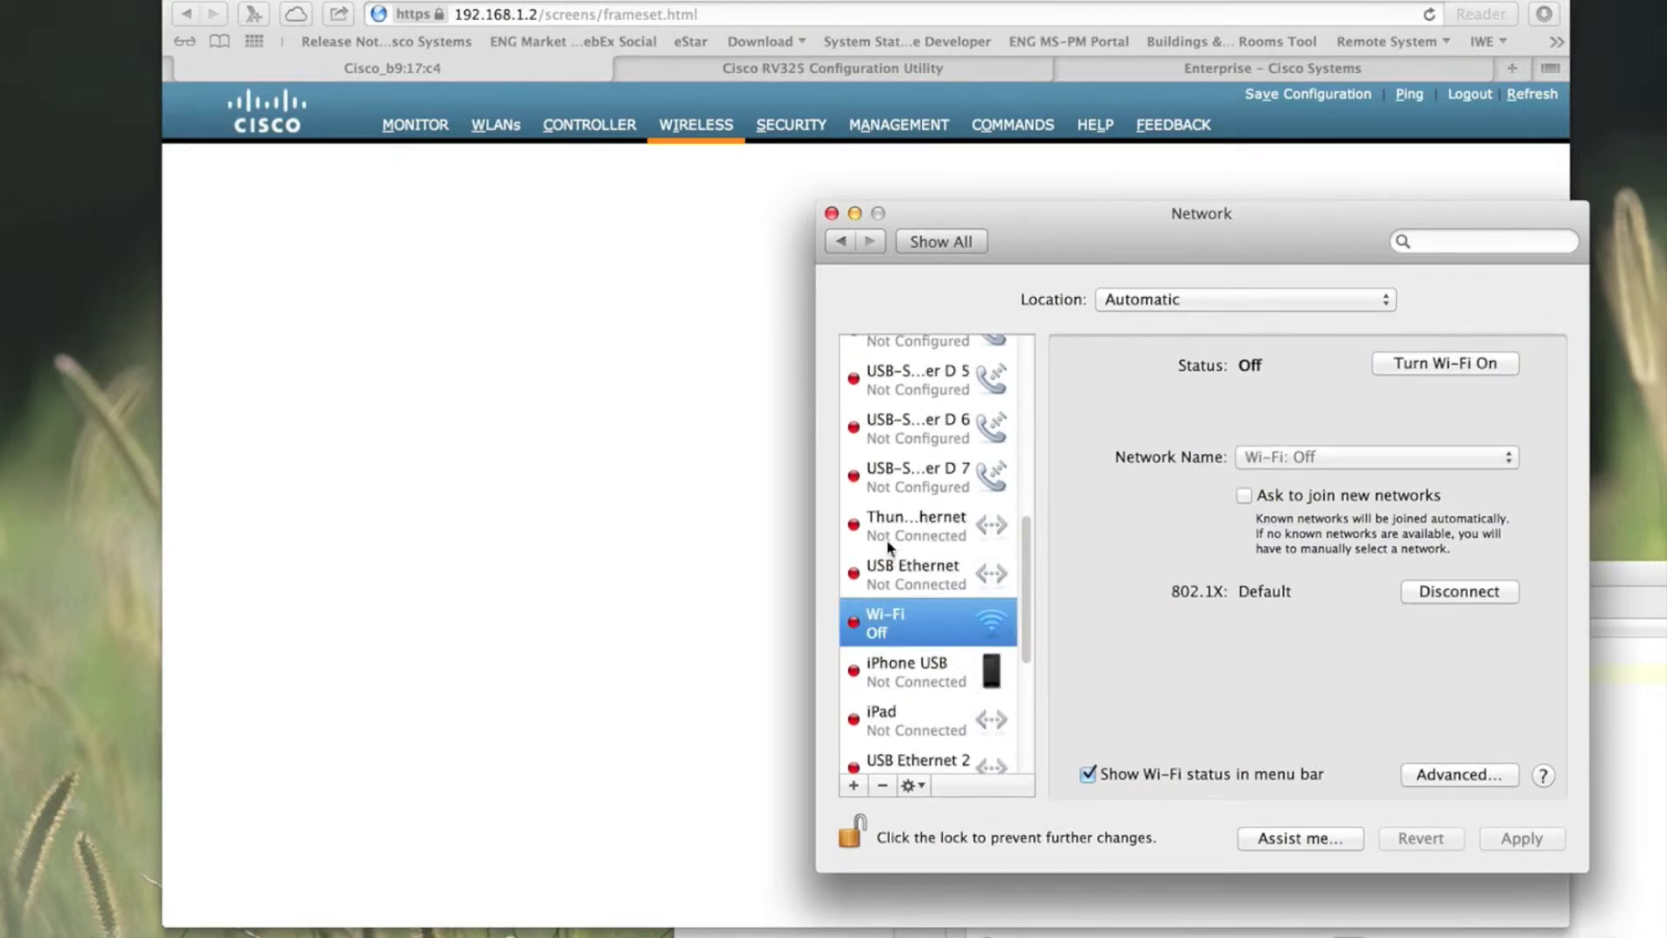
scroll(887, 547, "down", 5)
Step: Set USB Ethernet 2 to Using DHCP, apply, and load the controller's All APs list
left_click(892, 556)
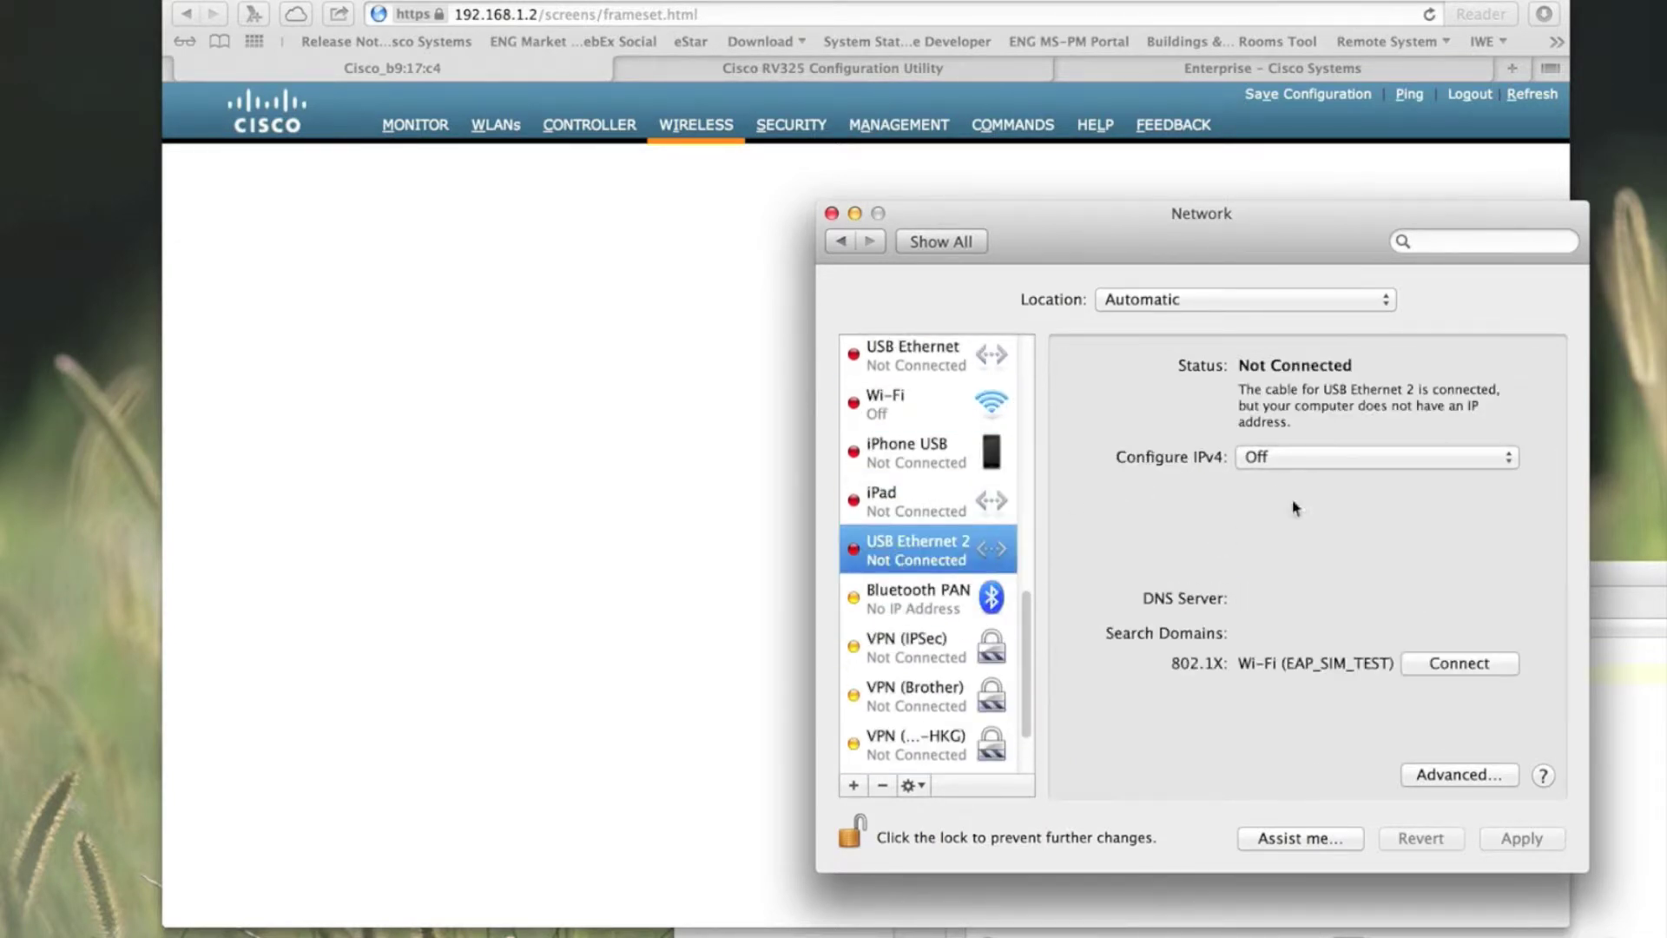
left_click(1296, 461)
left_click(1266, 366)
left_click(1519, 837)
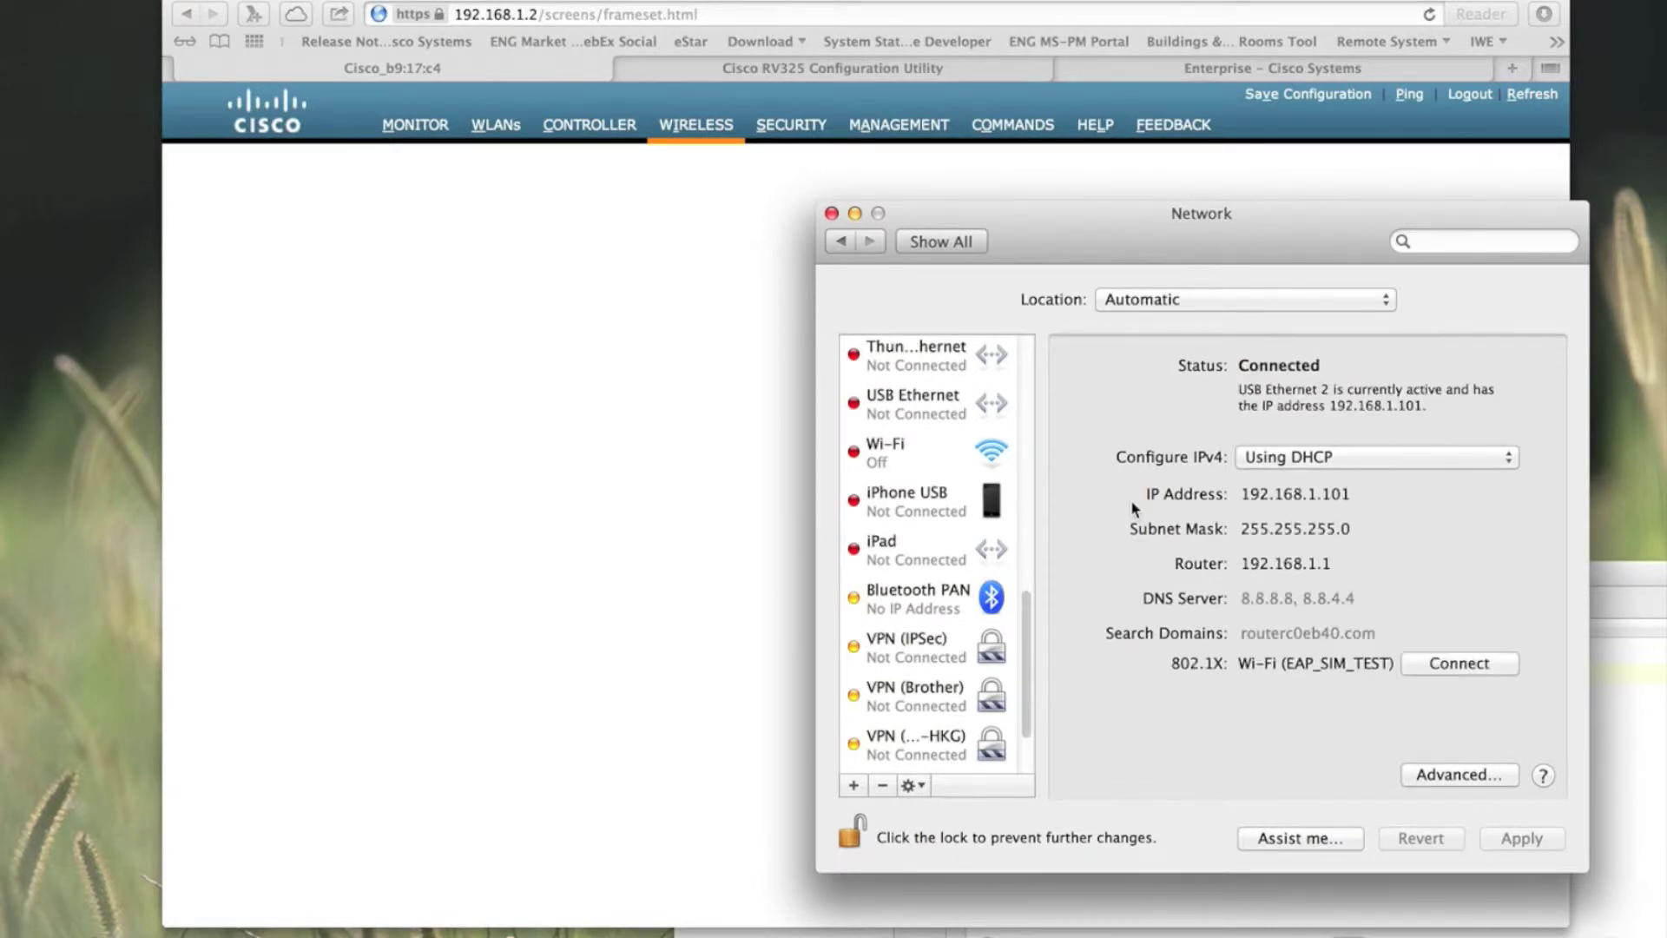
left_click(724, 332)
left_click(702, 137)
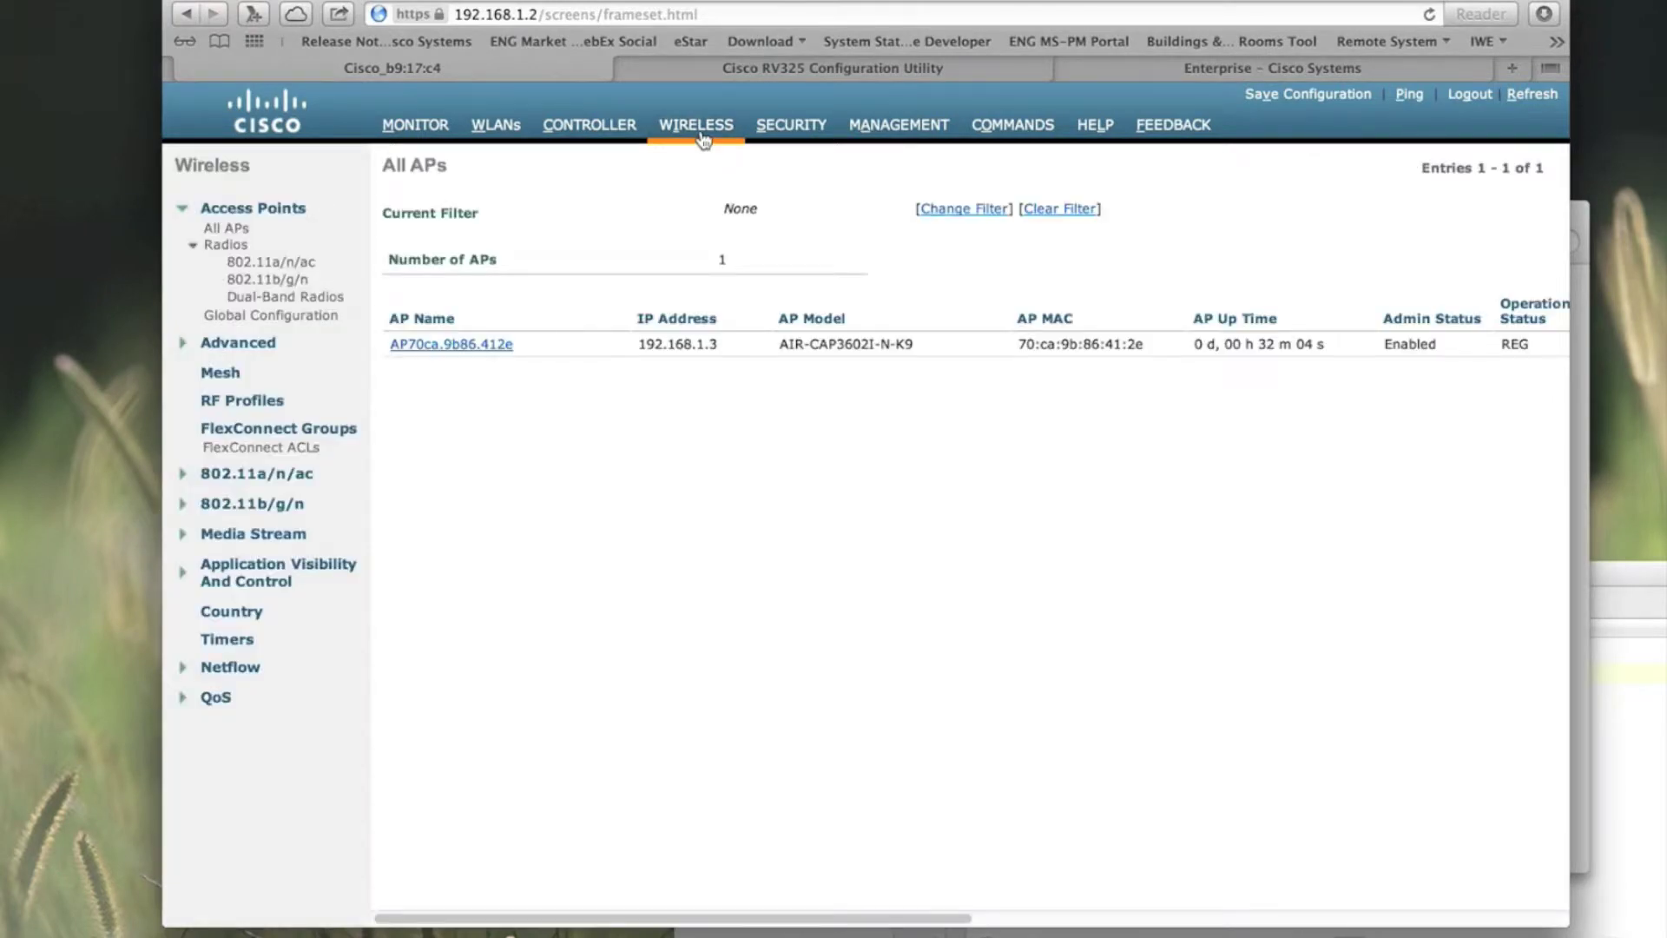
Step: Allow controller management from wireless clients and apply the setting
left_click(1007, 130)
left_click(908, 130)
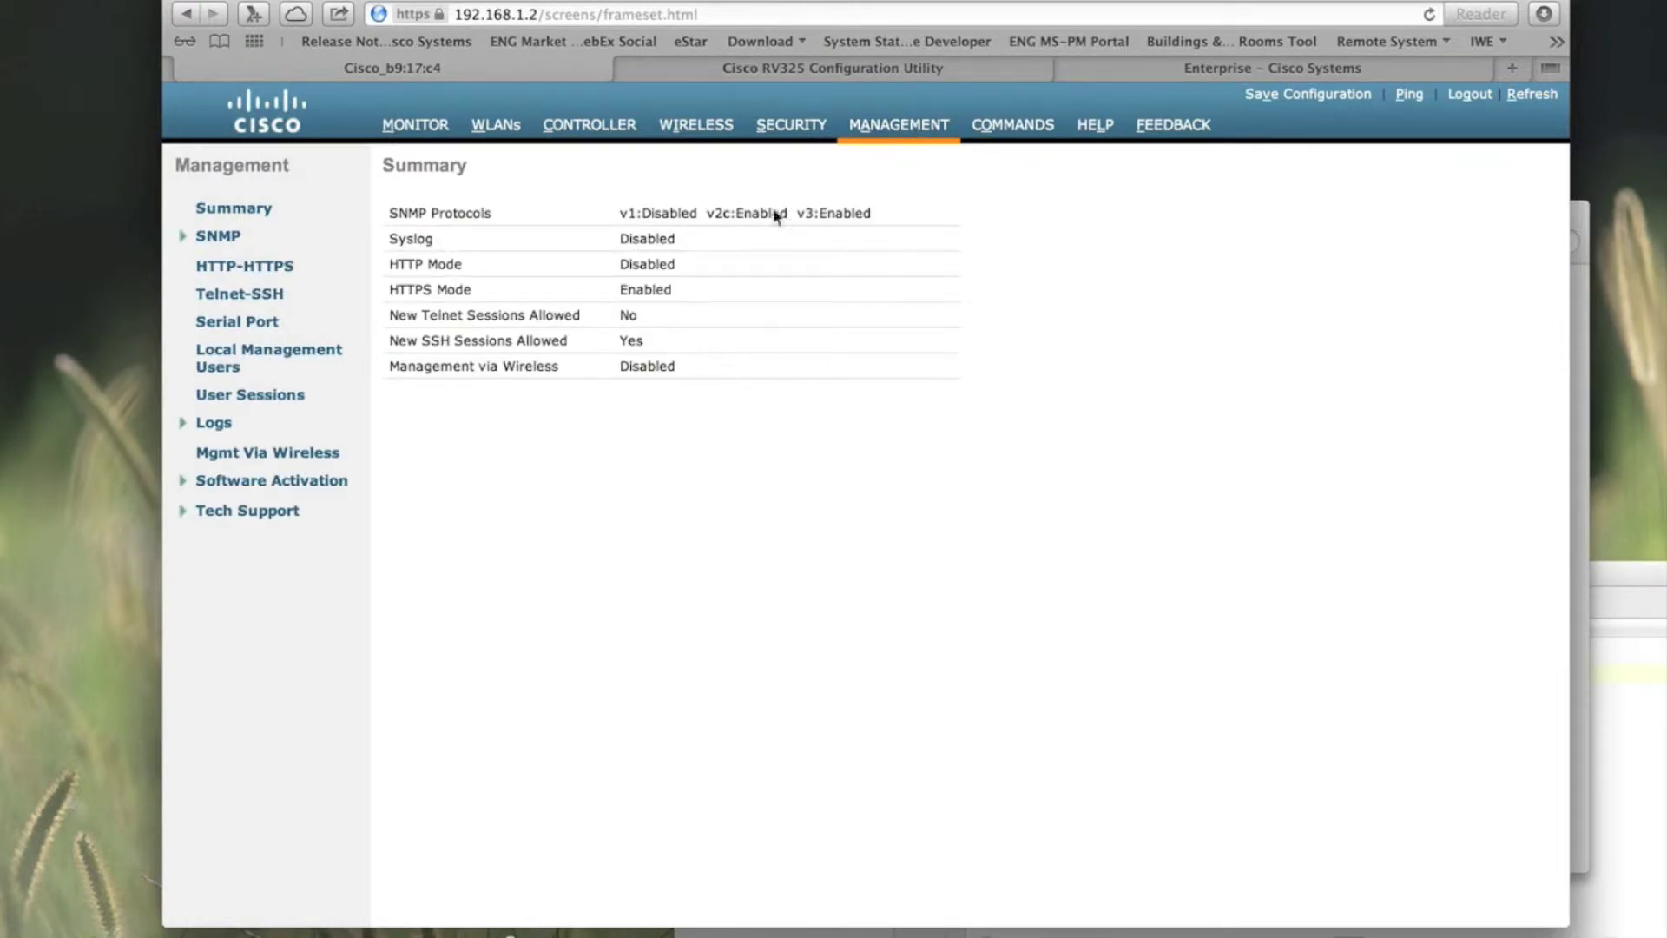
left_click(265, 455)
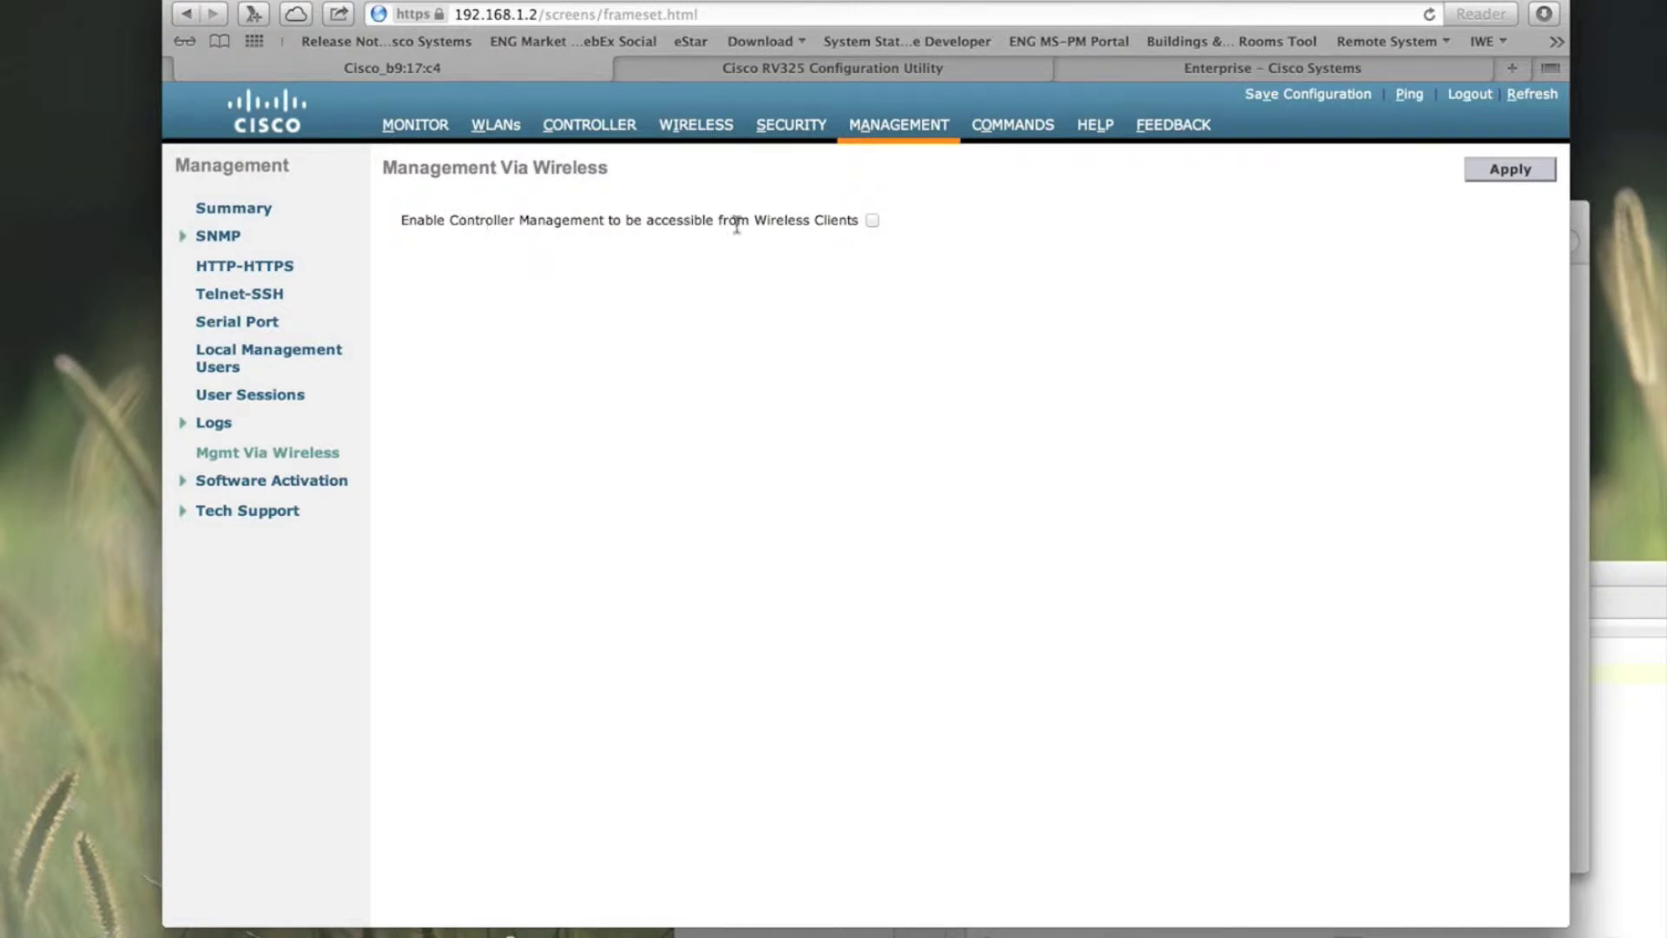
left_click(872, 221)
left_click(1506, 171)
Step: Open the details page of access point AP70ca.9b86.412e from the All APs list
left_click(791, 130)
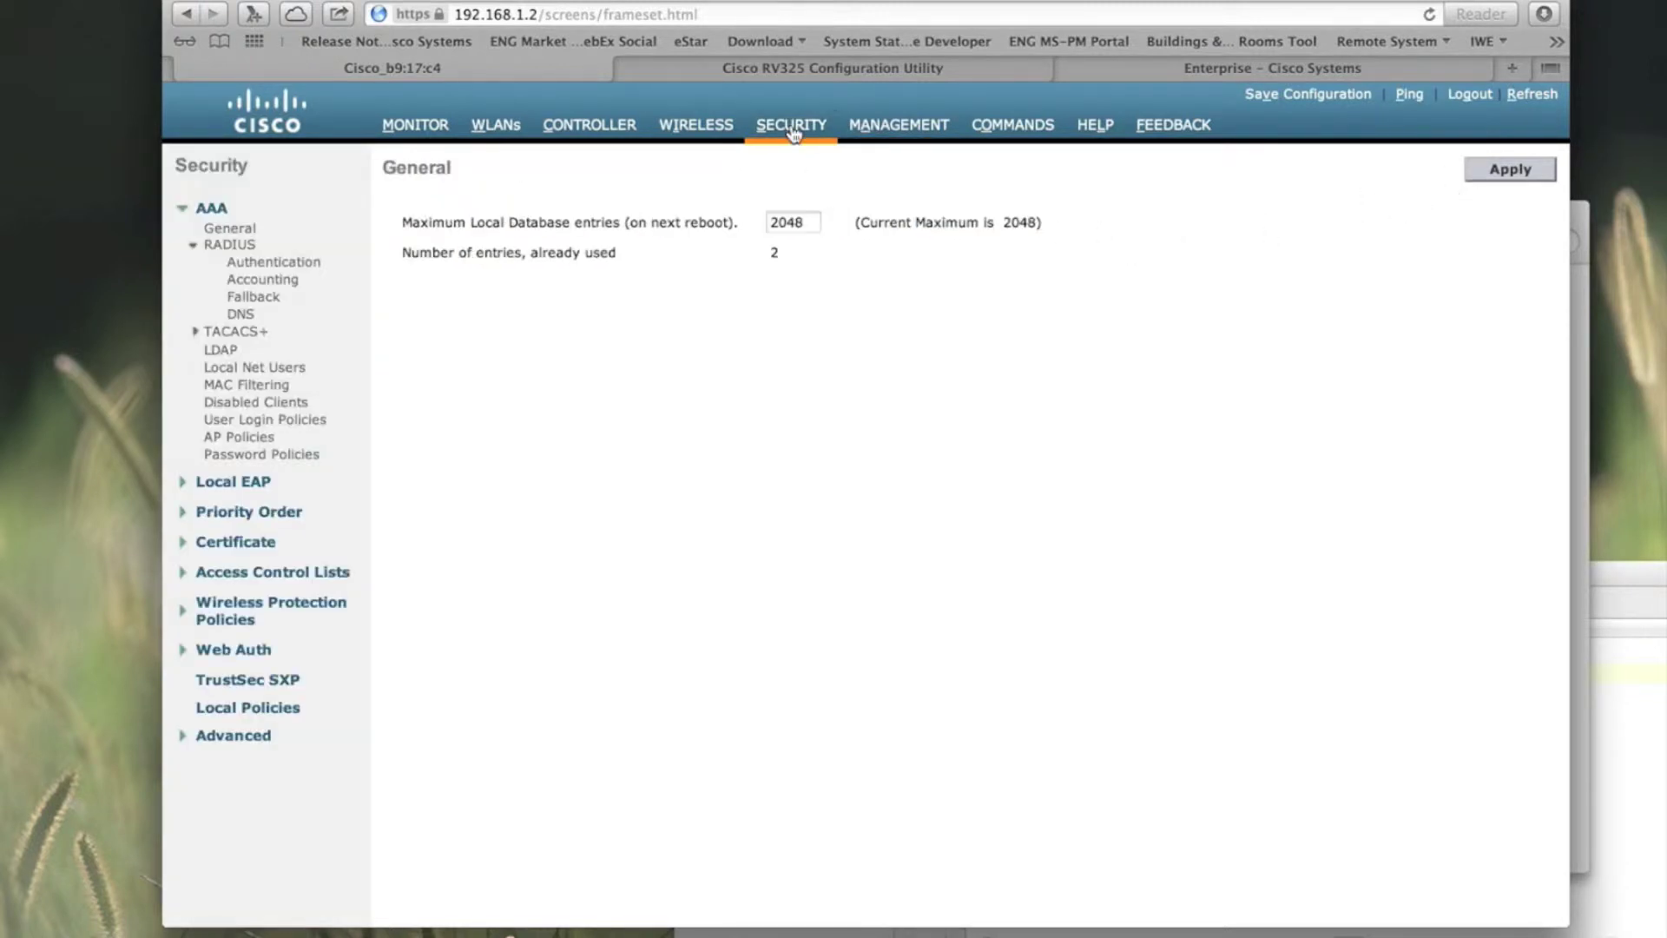
left_click(683, 134)
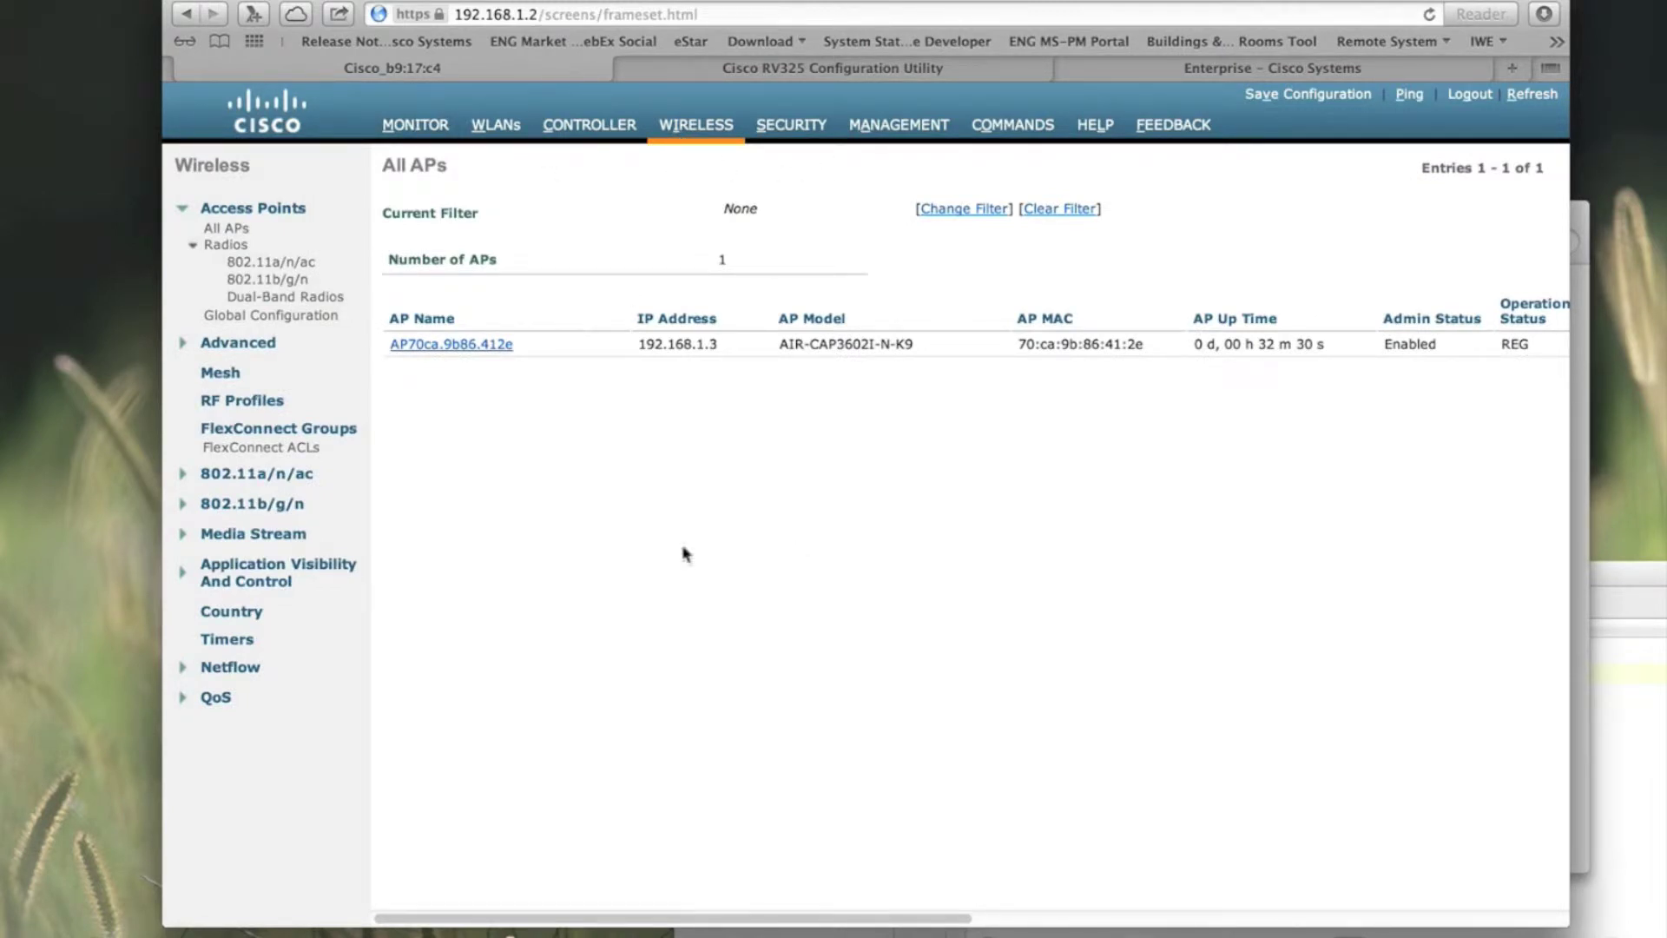
left_click(474, 346)
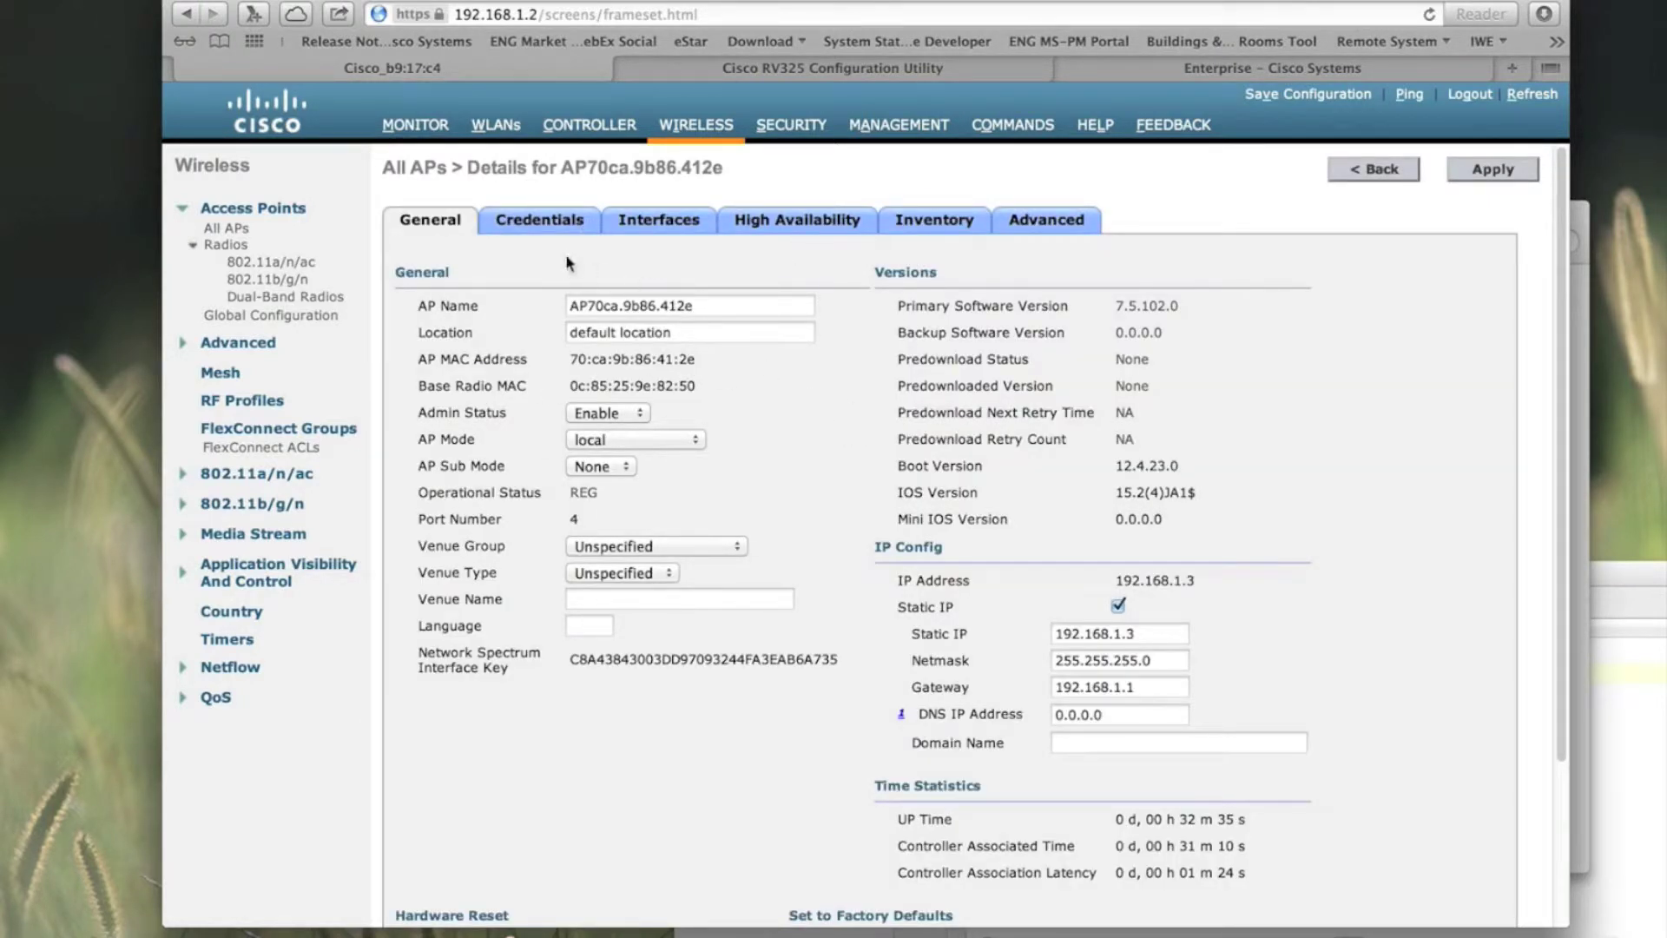
Step: Open client 4c:8d:79:2e:1a:45 from Current Clients and review its WPA2, 802.1x and PEAP security details
left_click(416, 127)
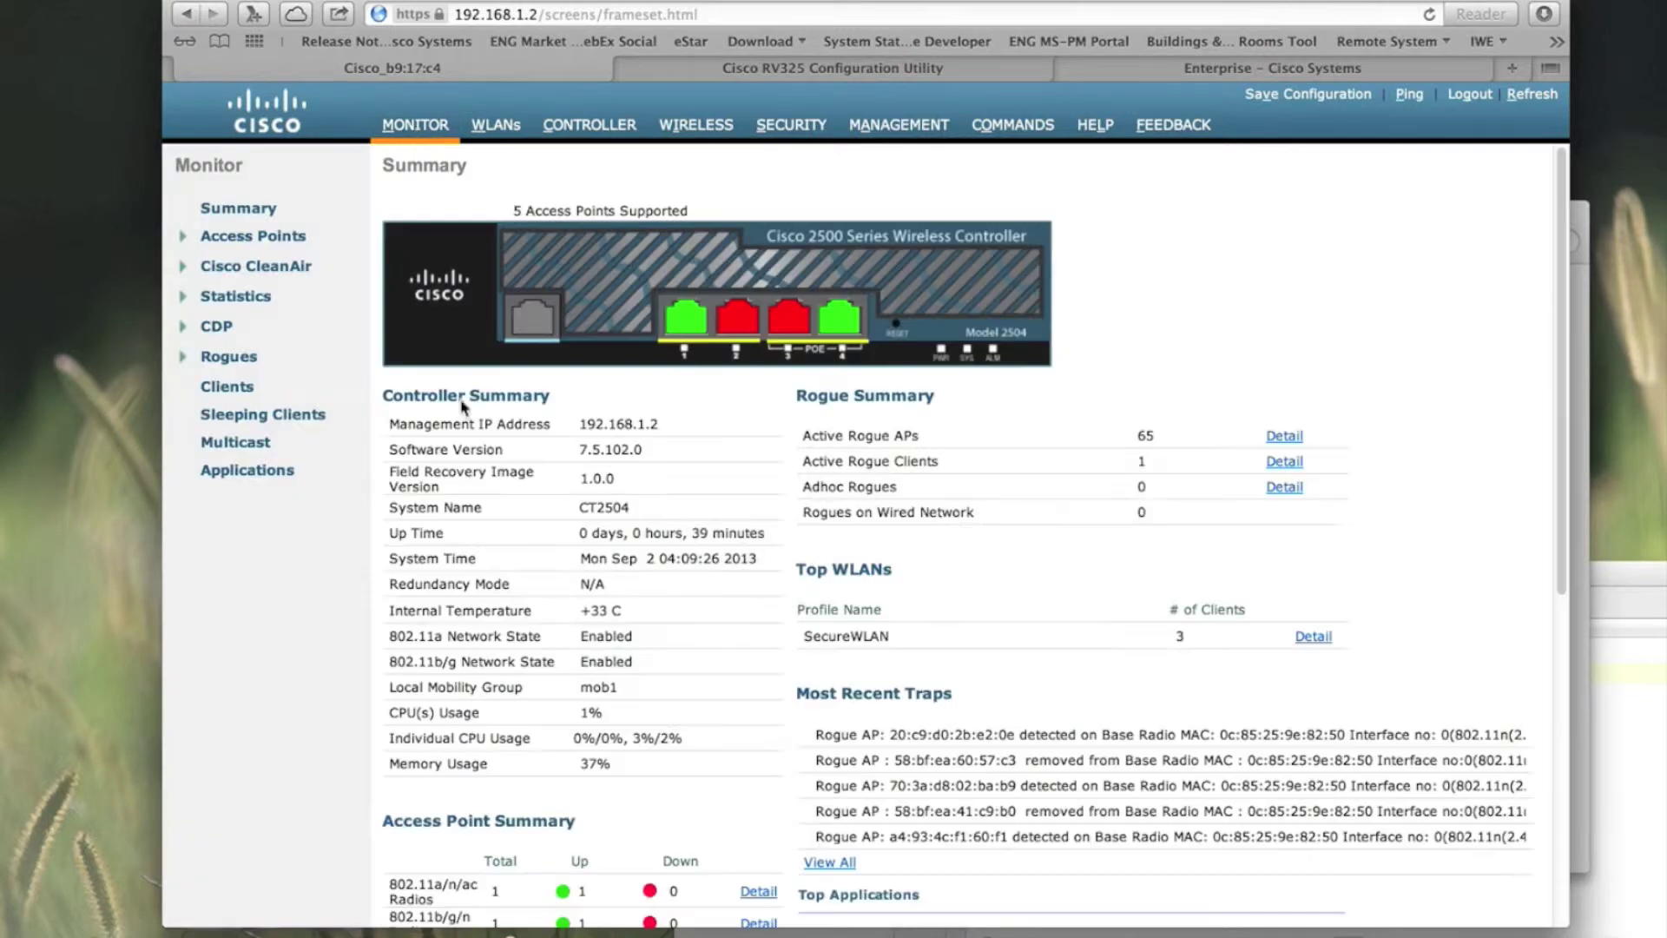
scroll(484, 542, "down", 3)
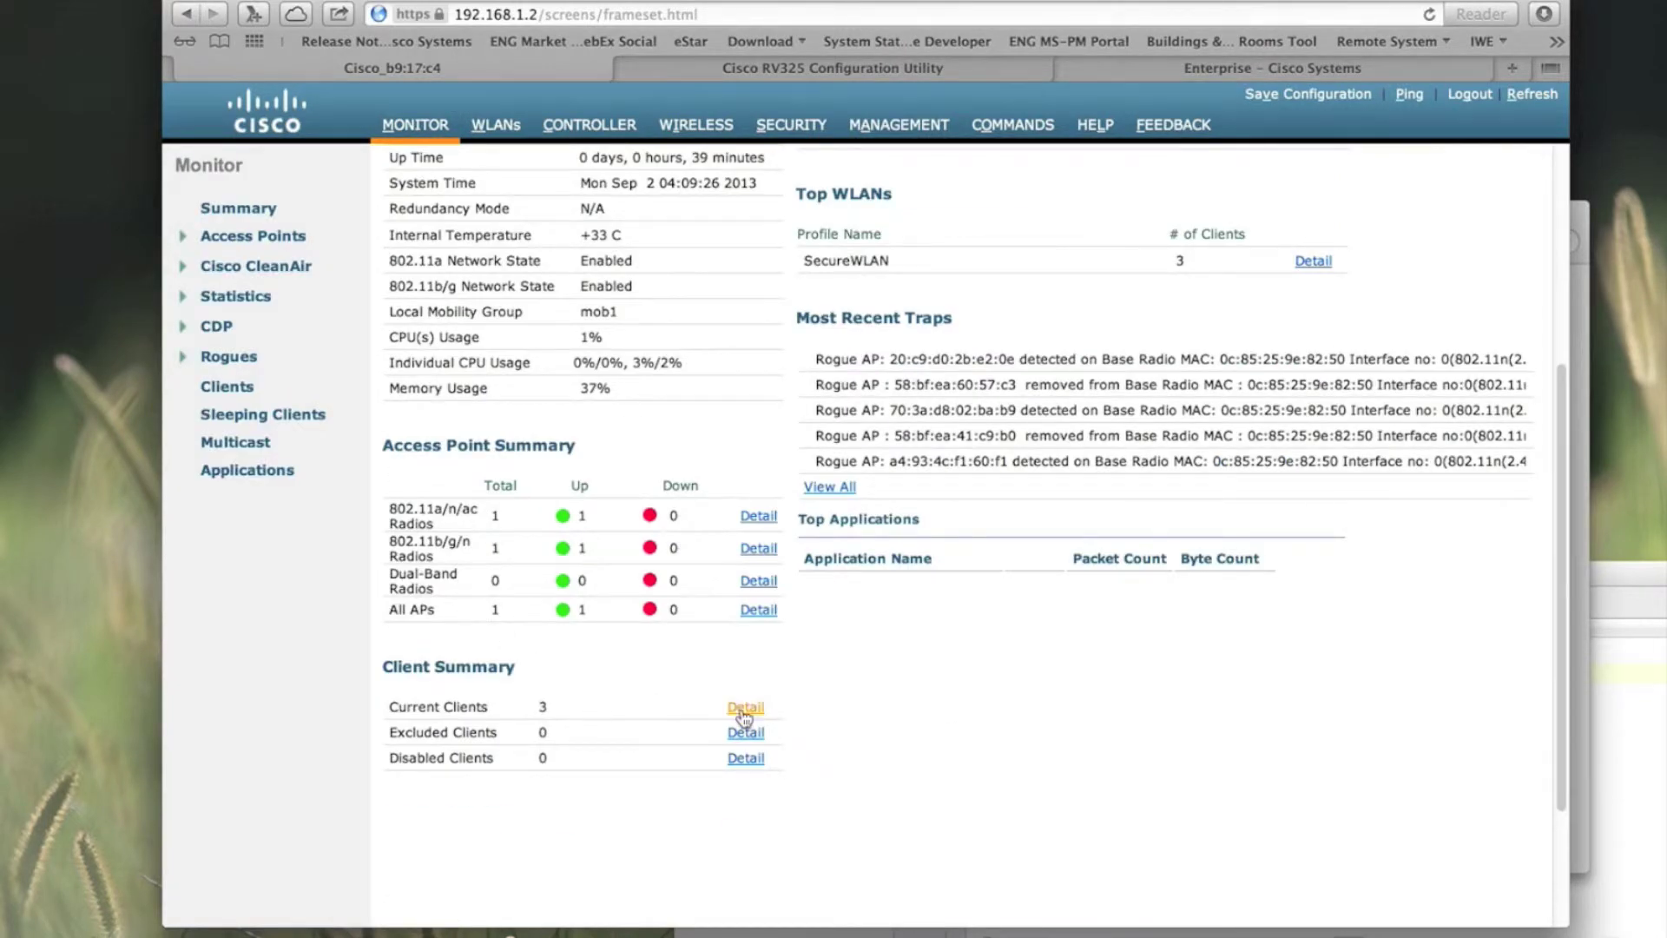
left_click(746, 707)
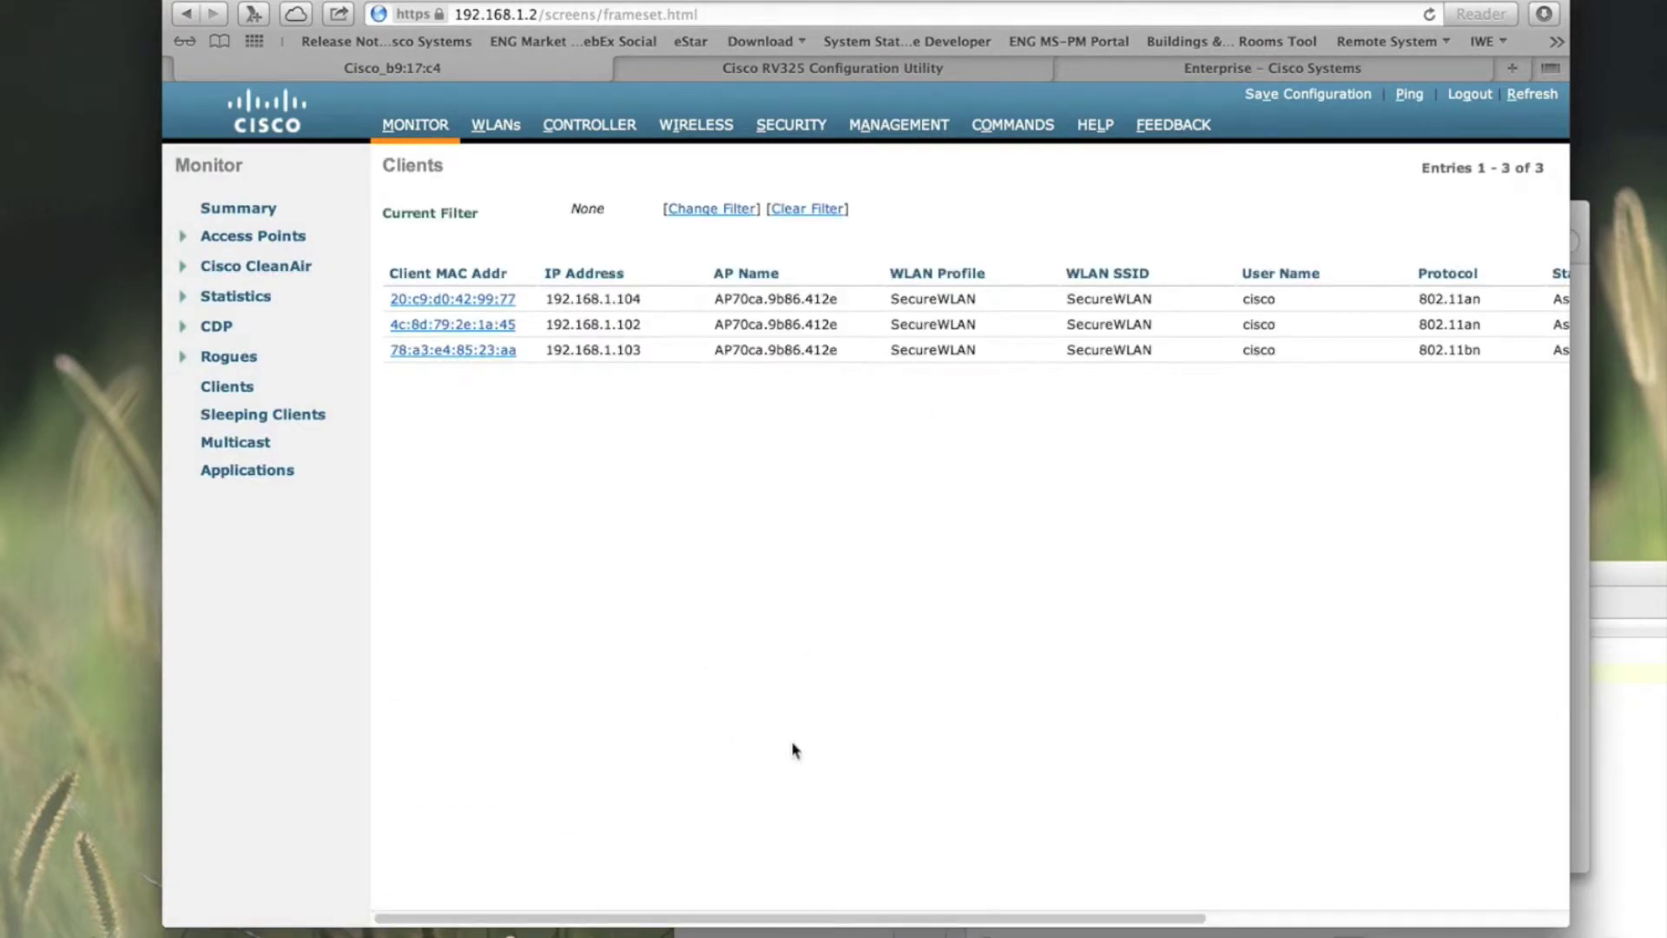
mouse_move(719, 922)
left_mouse_down()
mouse_move(960, 909)
mouse_move(696, 918)
left_mouse_up()
left_click(463, 325)
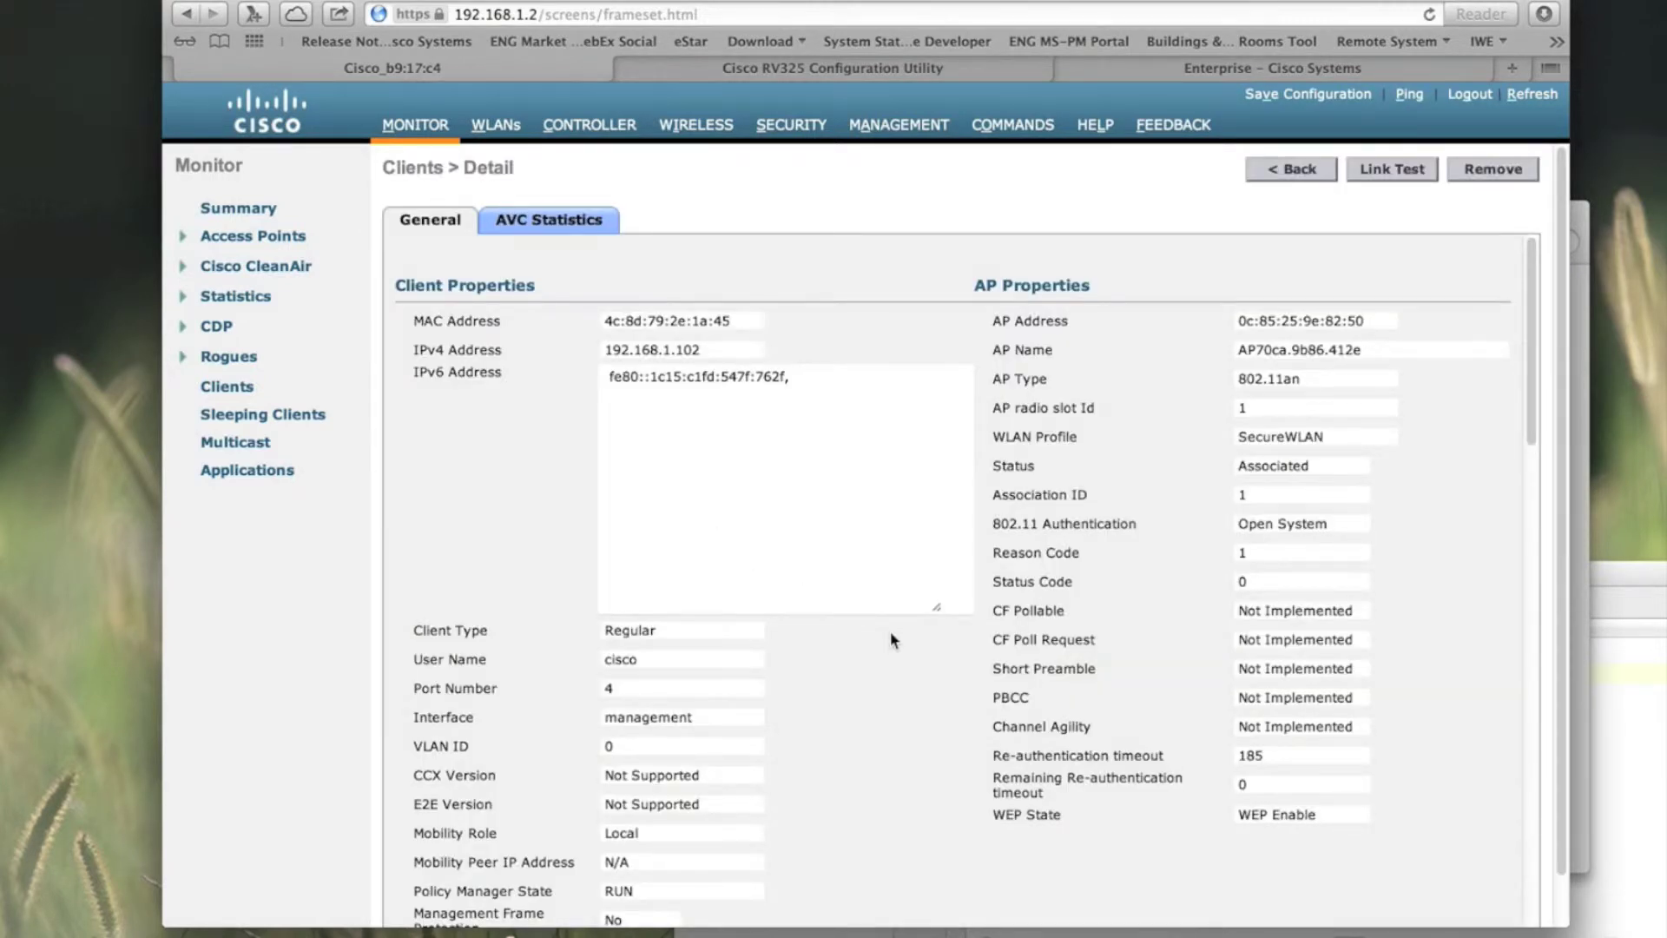
scroll(891, 635, "down", 10)
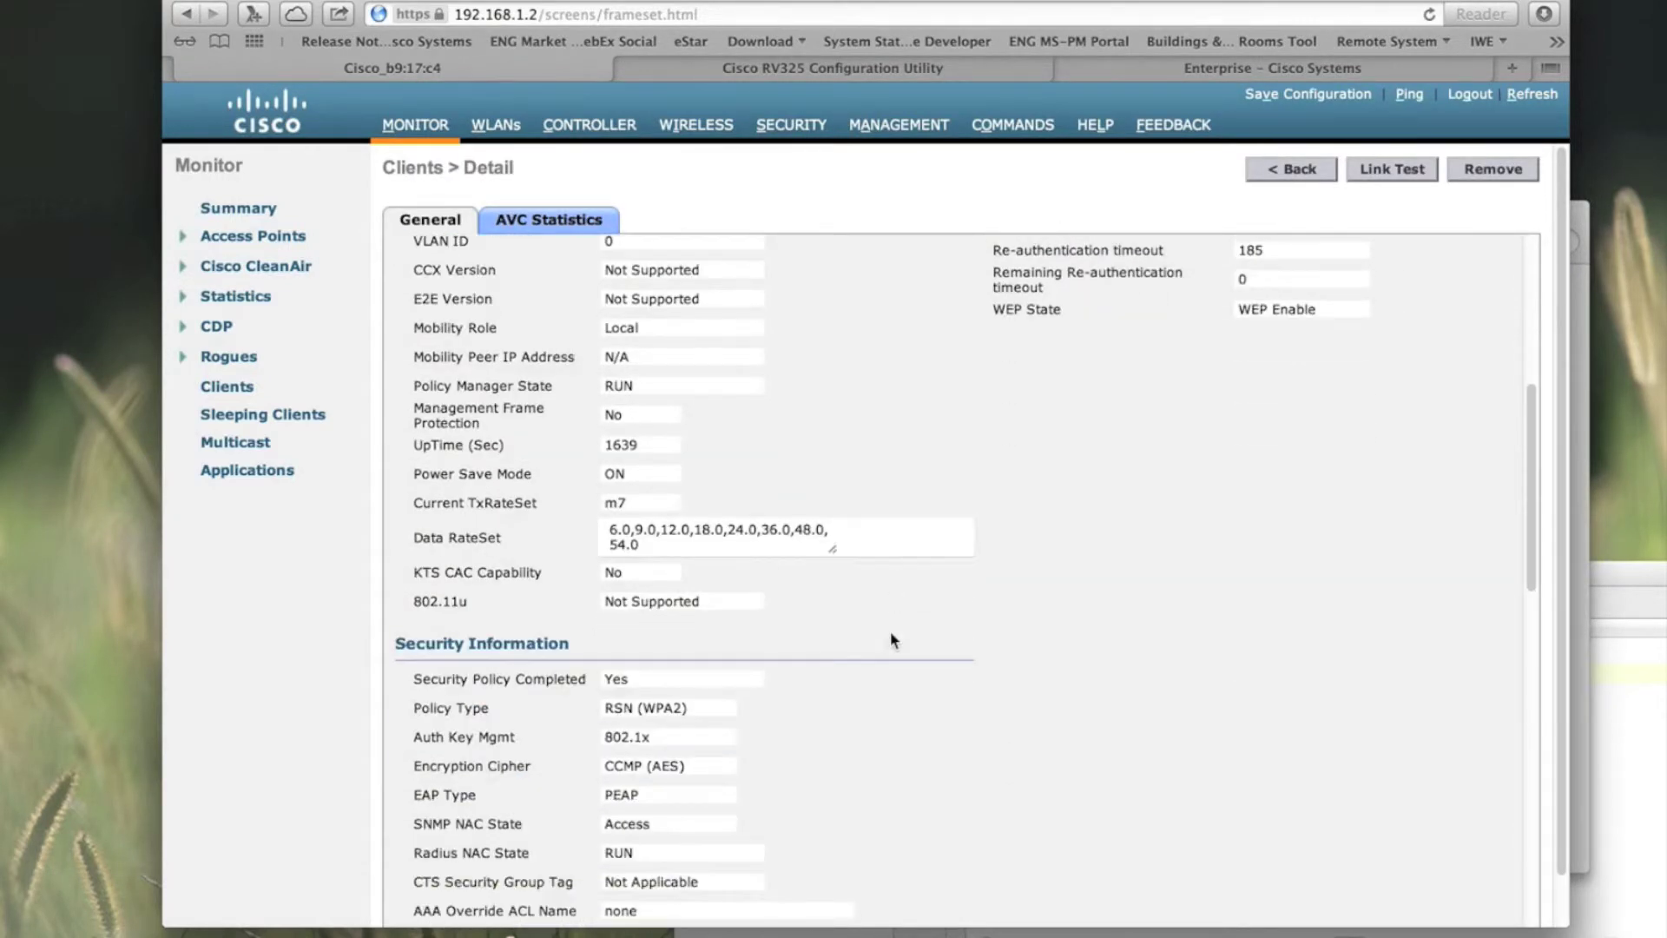
scroll(891, 640, "down", 3)
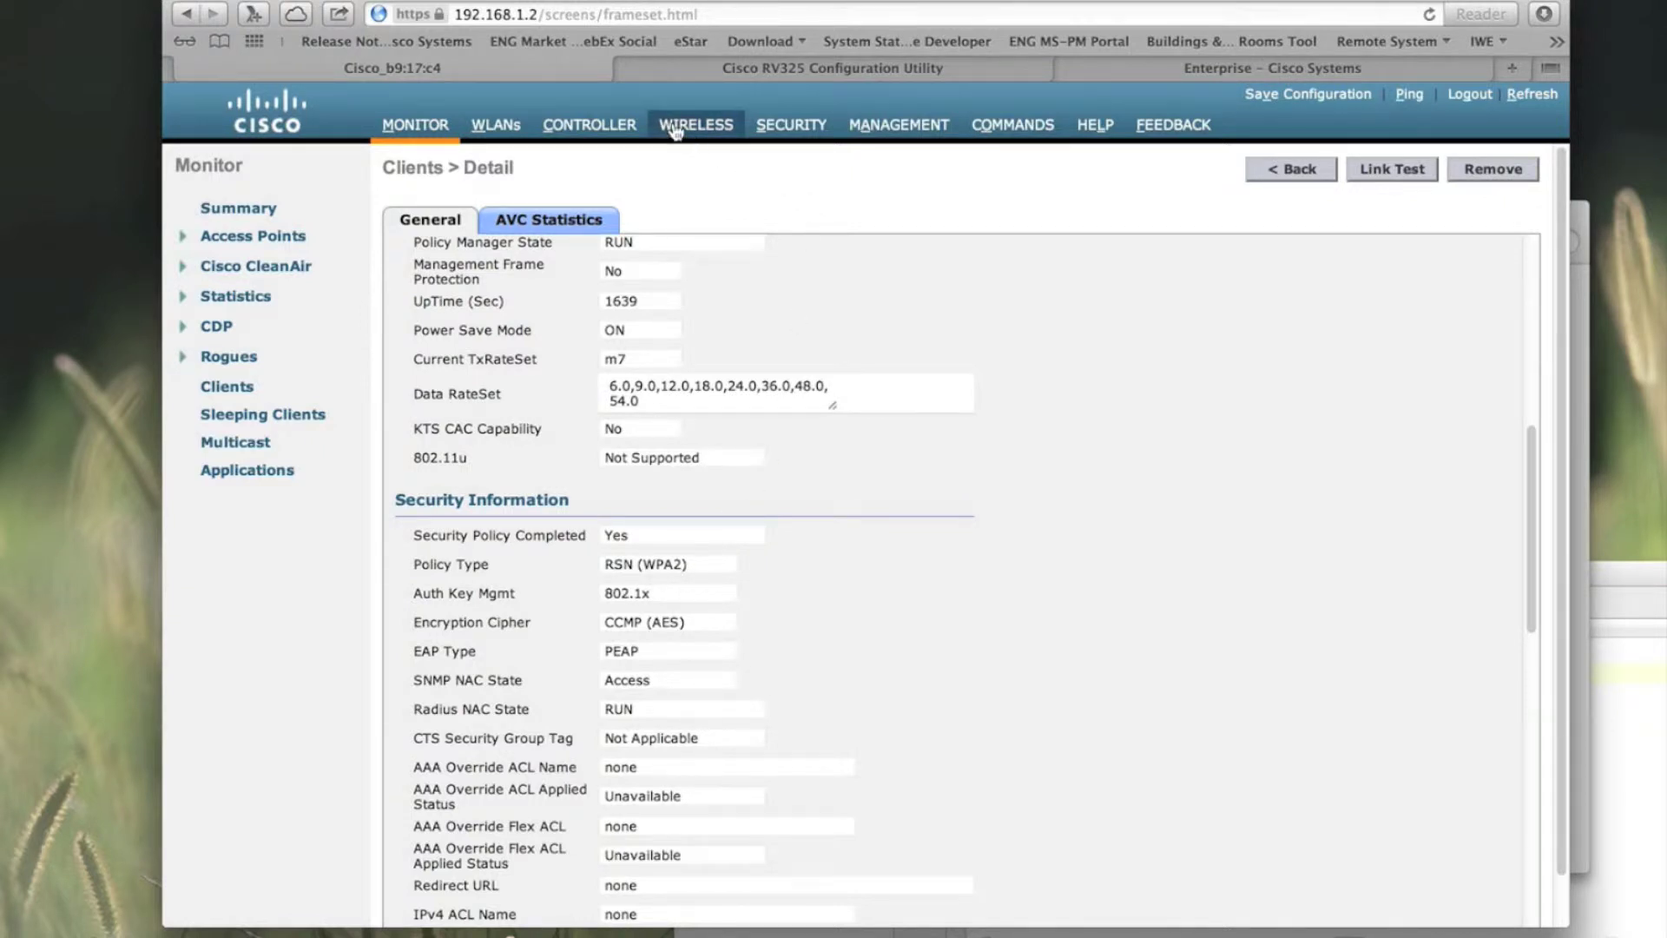
Step: Enable Data Encryption on AP70ca.9b86.412e's Advanced tab, apply it, and accept the reboot warning
left_click(727, 126)
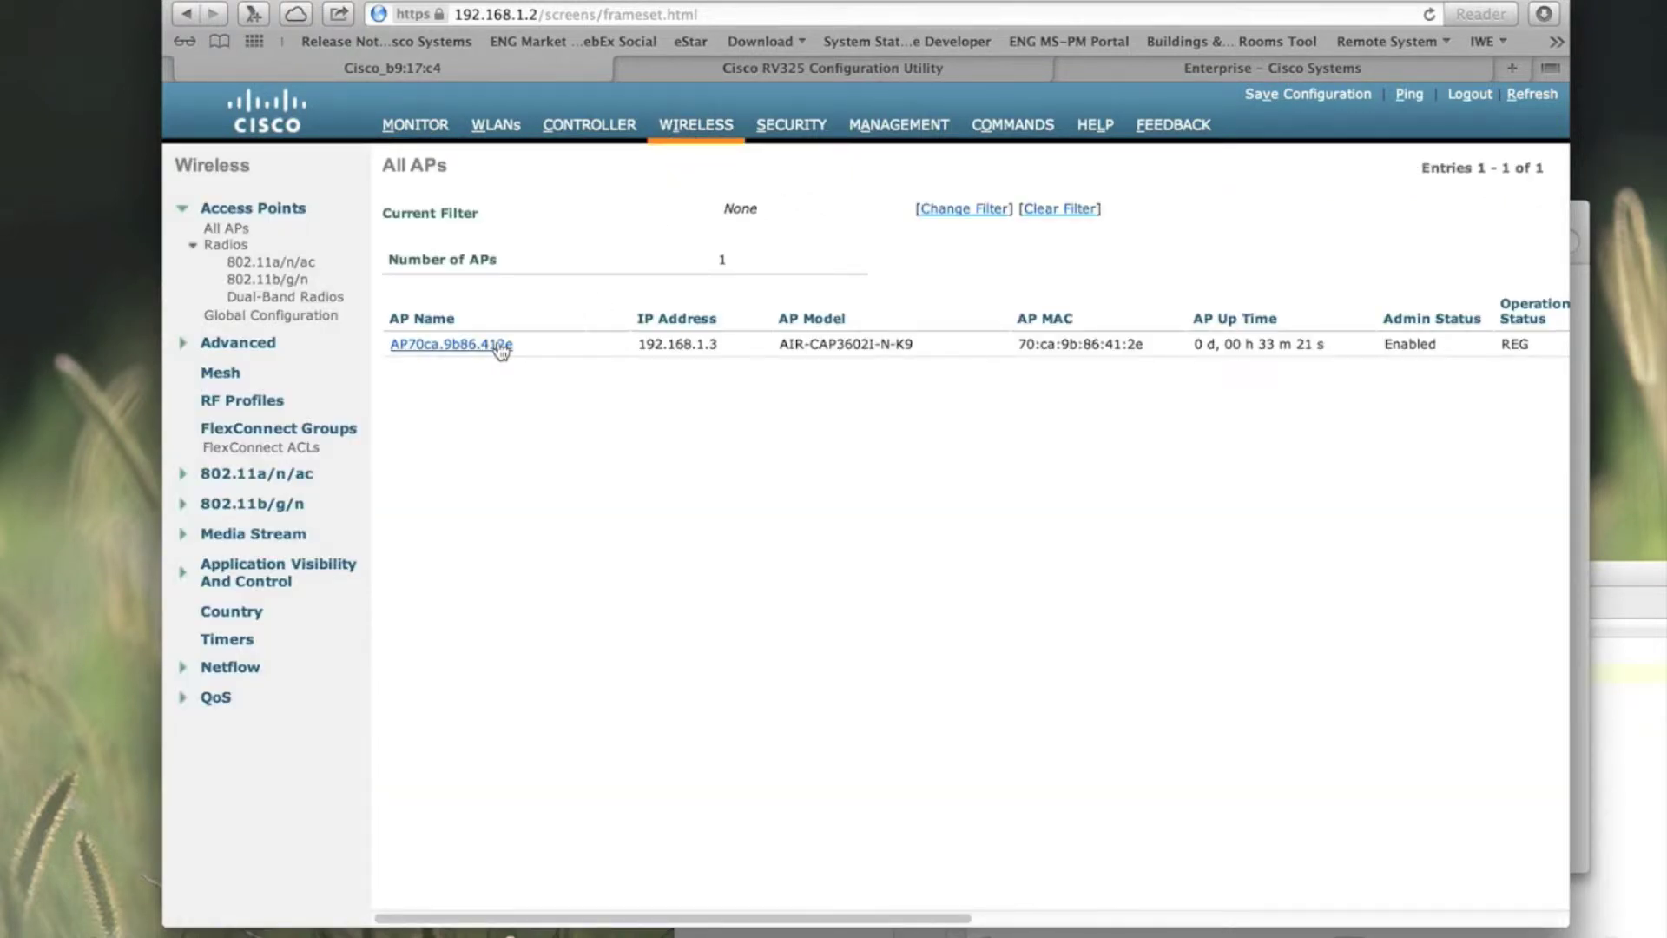
left_click(500, 348)
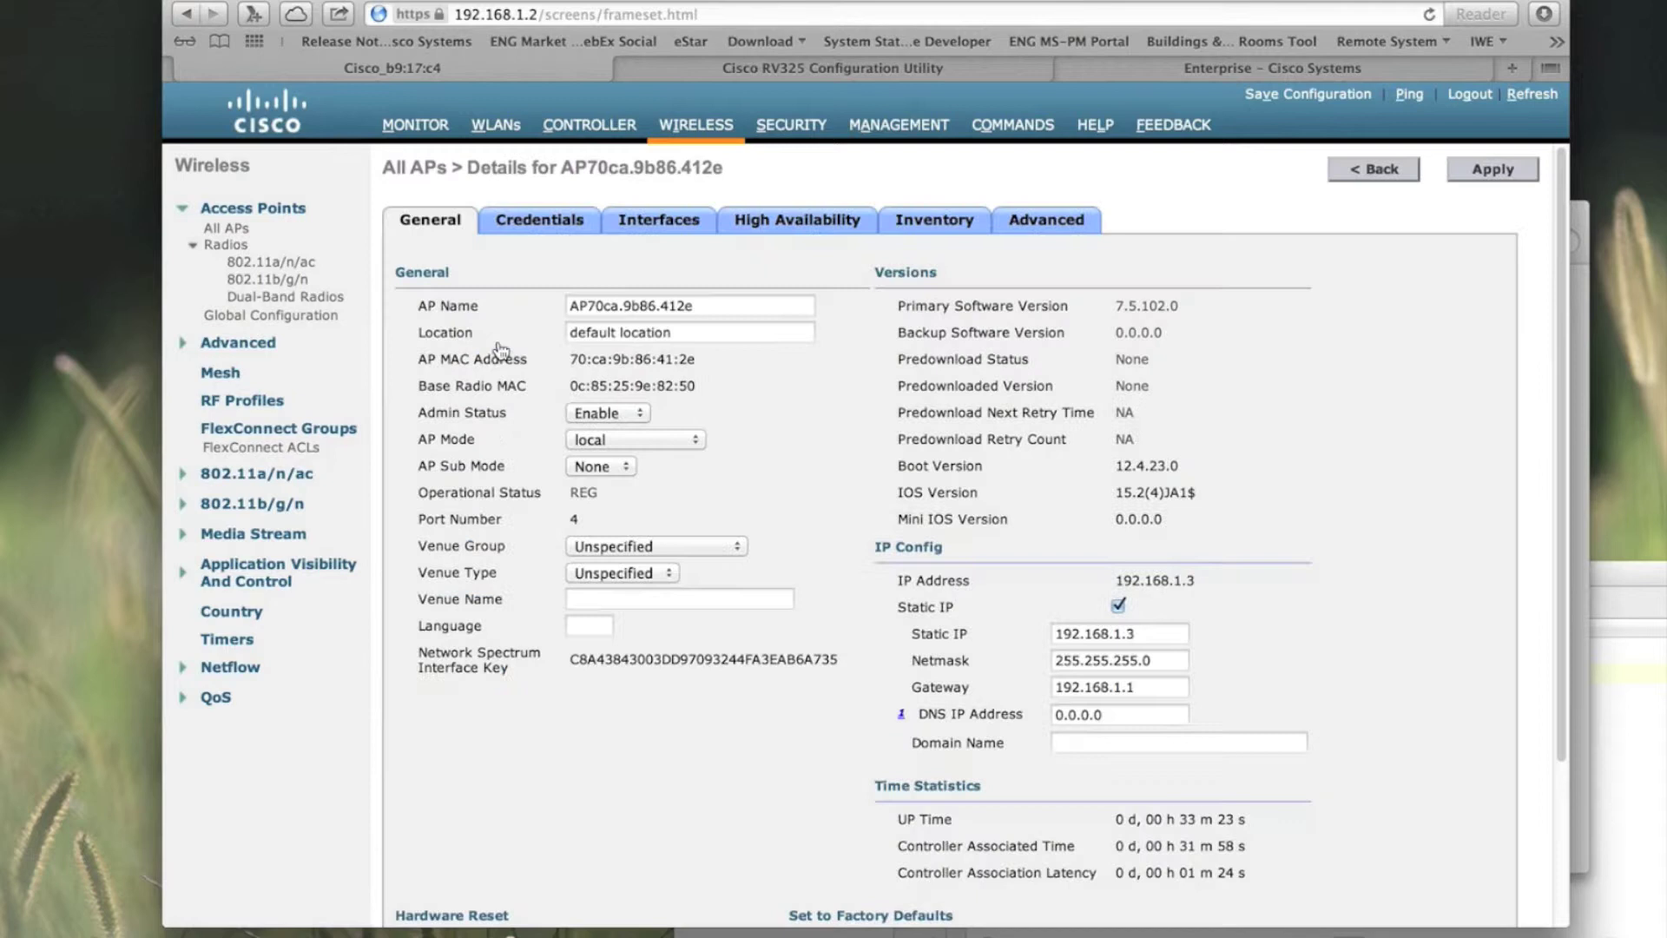
left_click(1032, 233)
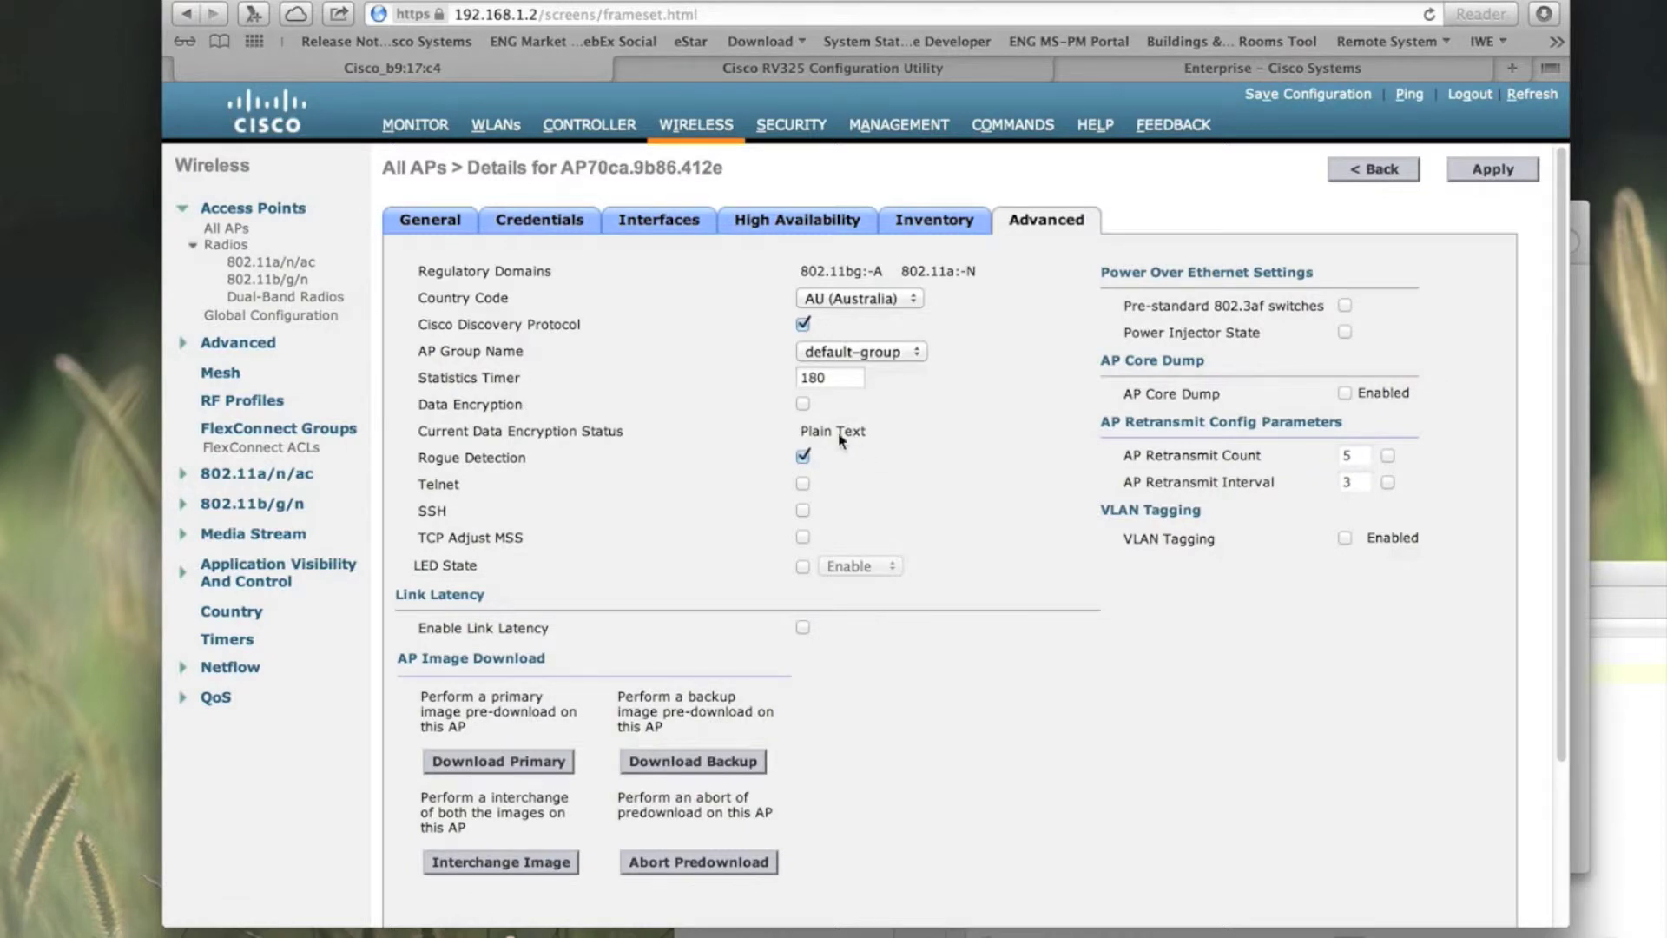
left_click(802, 405)
left_click(1494, 170)
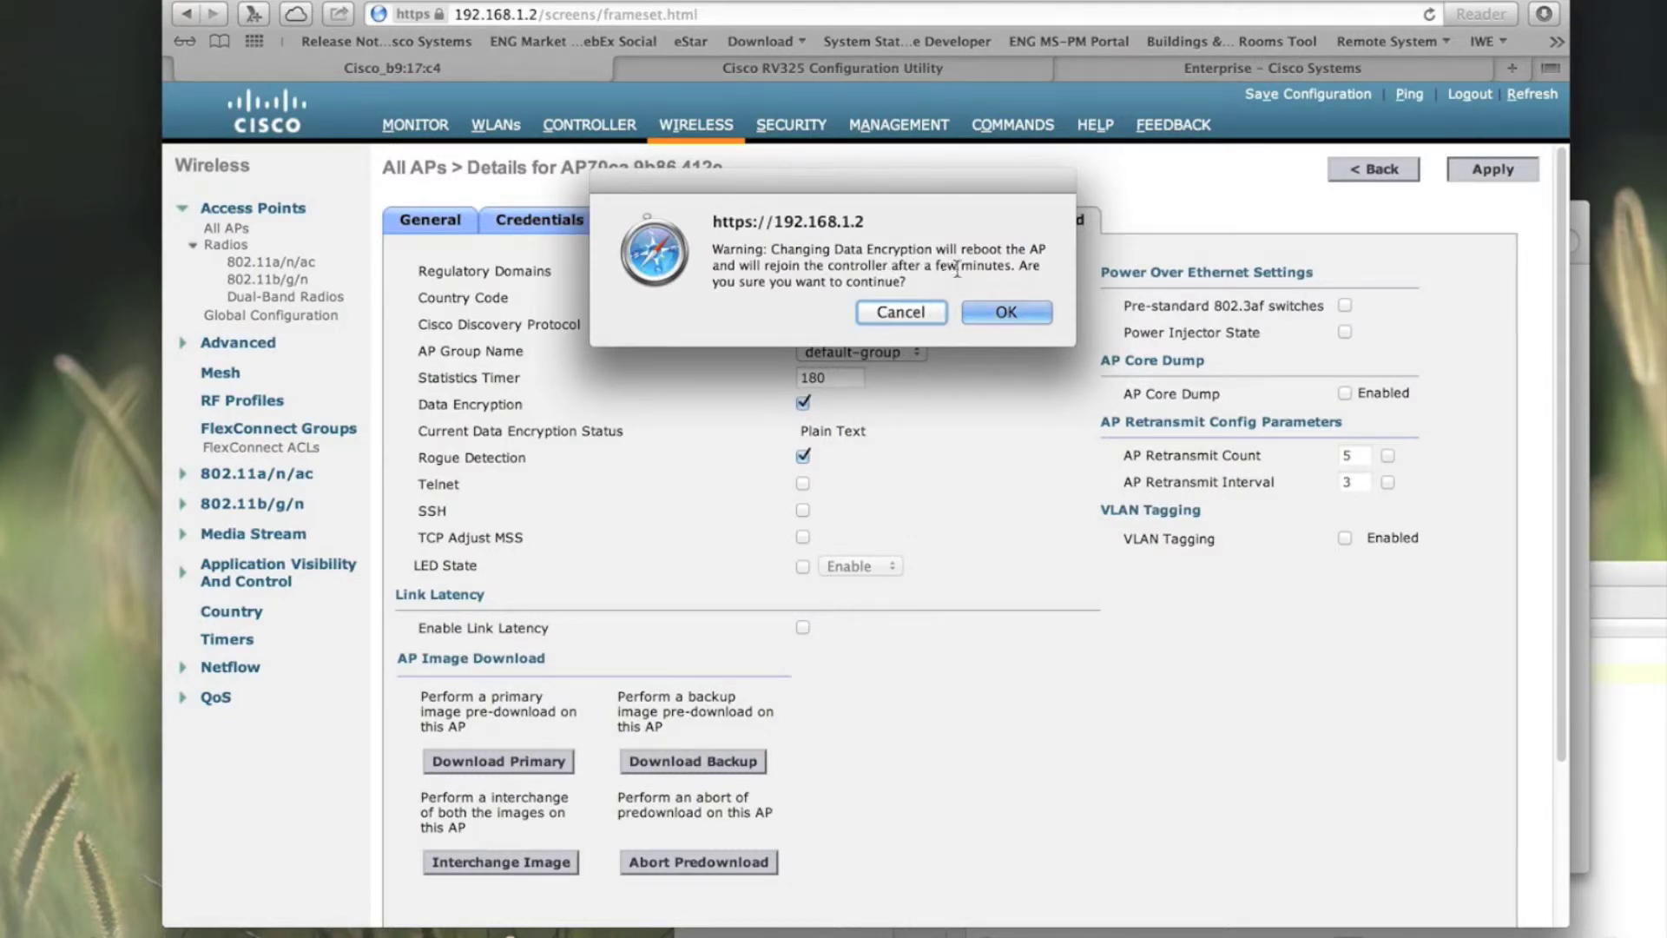
left_click(1011, 314)
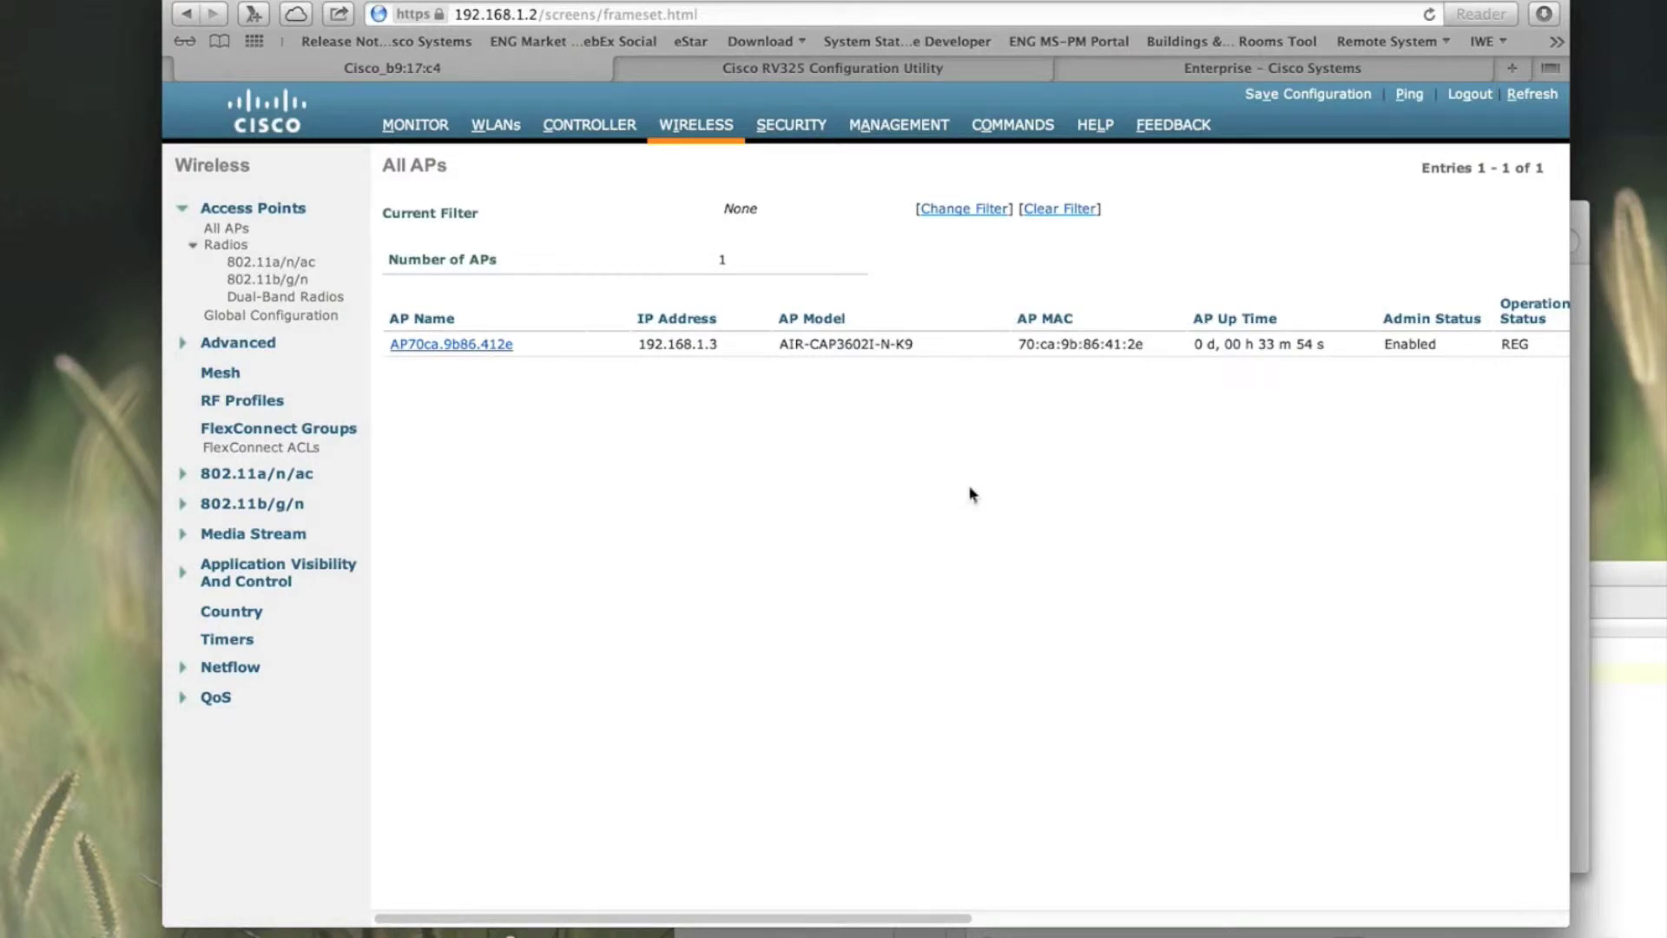
Step: Place the AP console Terminal beside the browser to watch the access point reload
left_click(1062, 931)
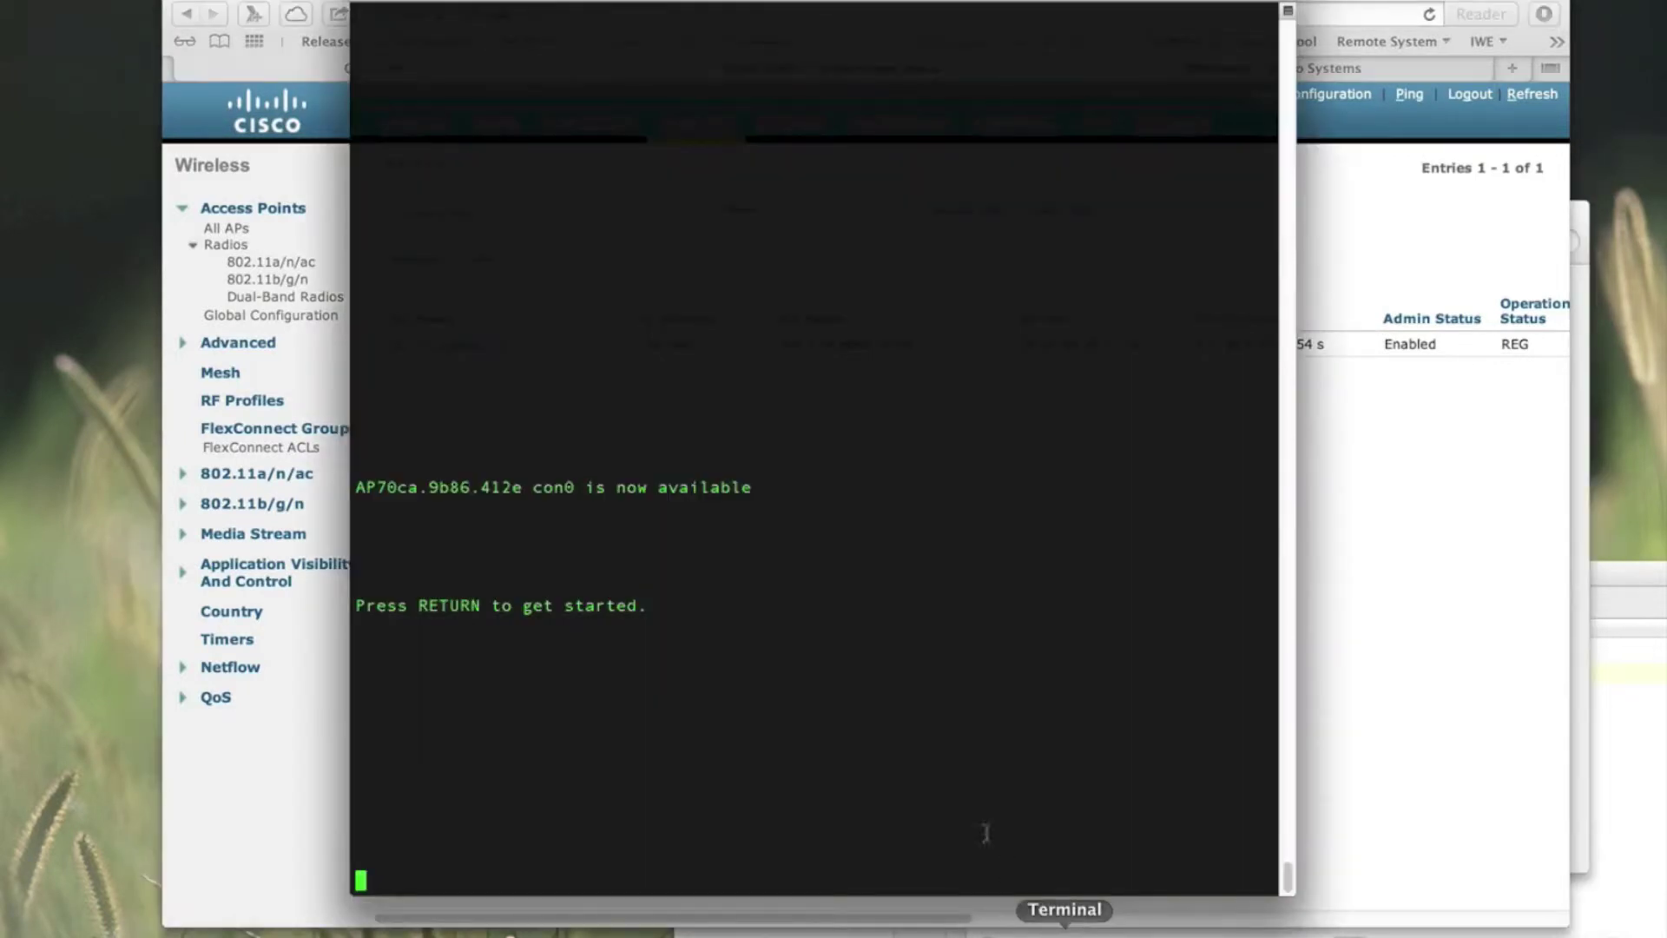
left_click_drag(531, 1, 953, 1)
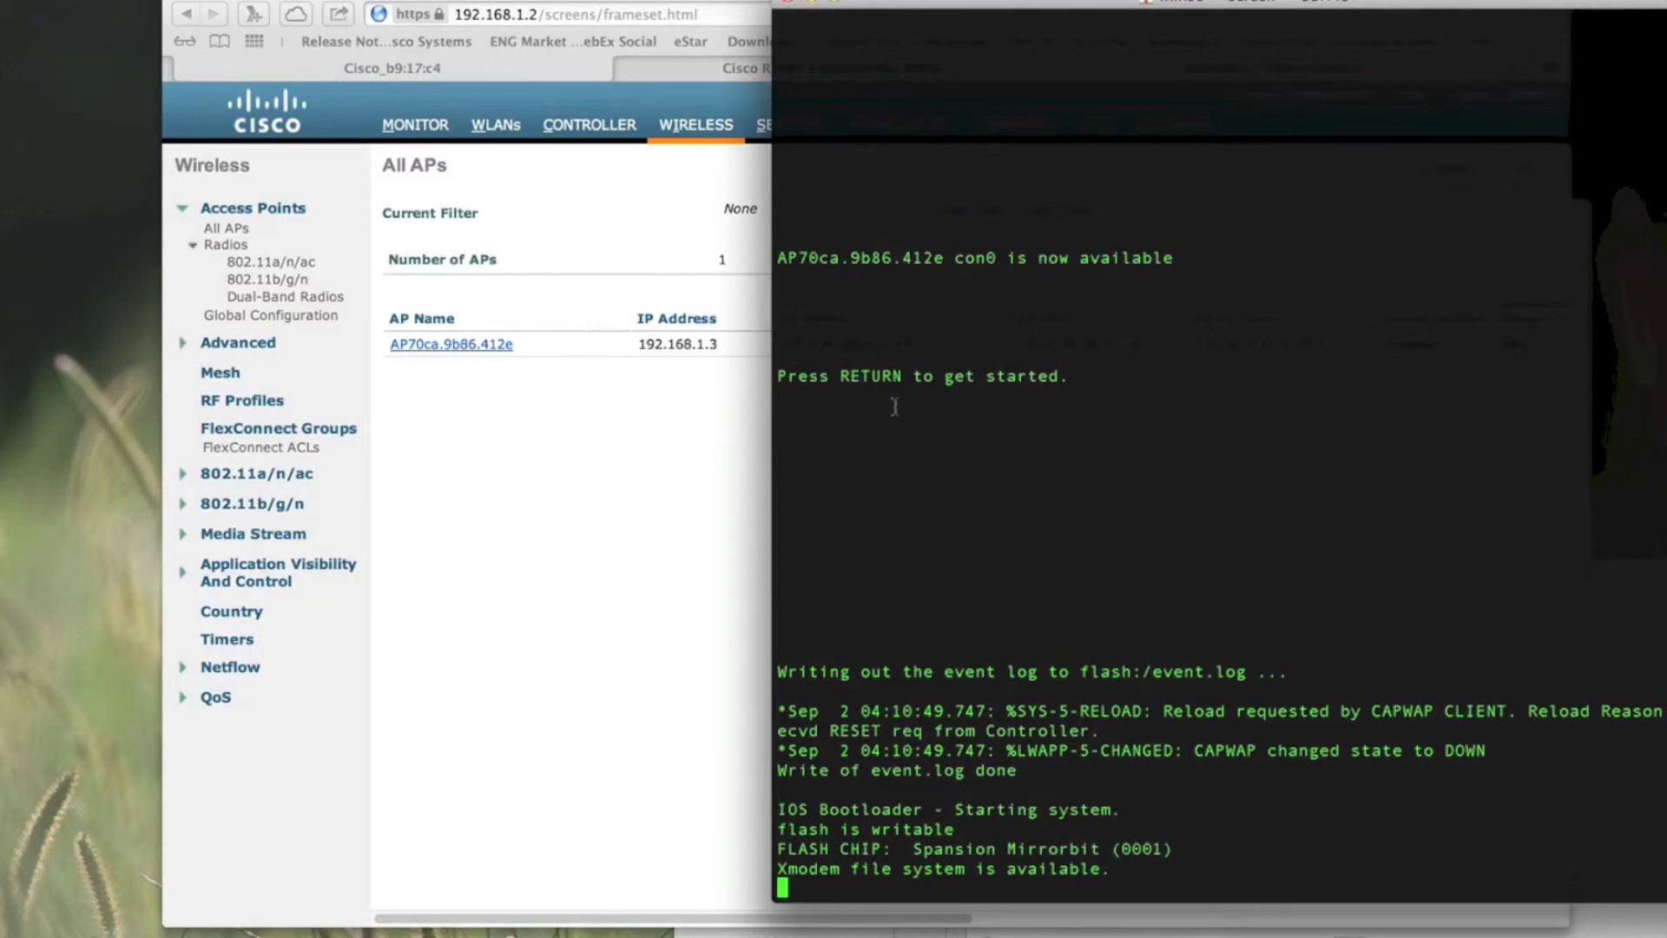
left_click(823, 5)
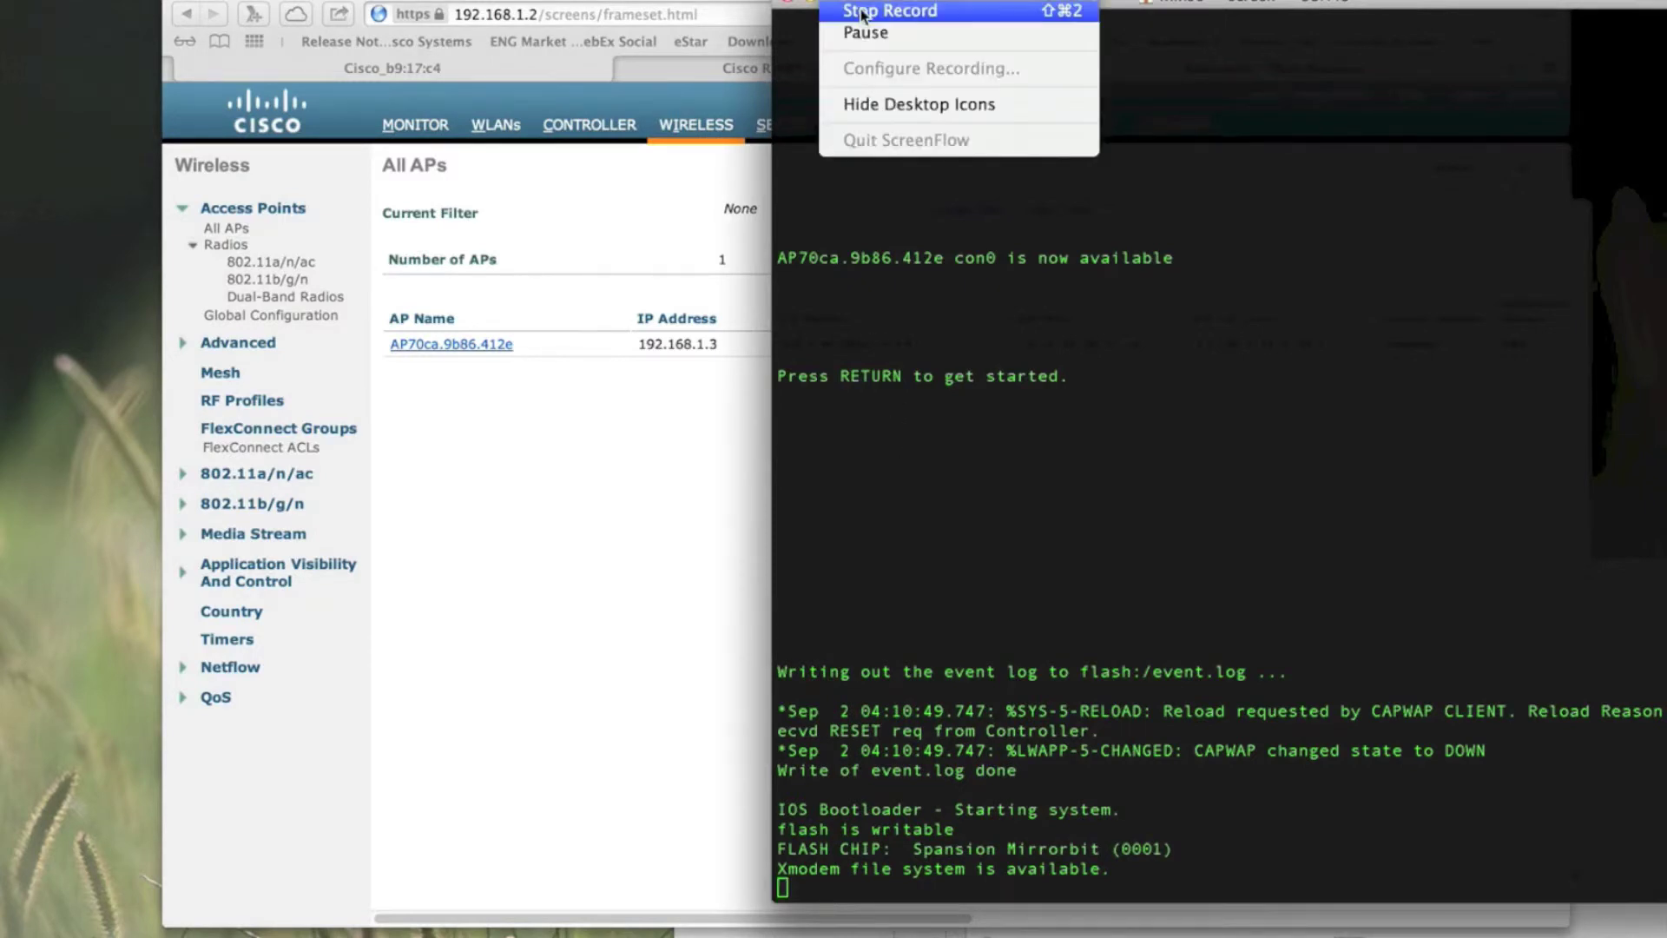
left_click(859, 10)
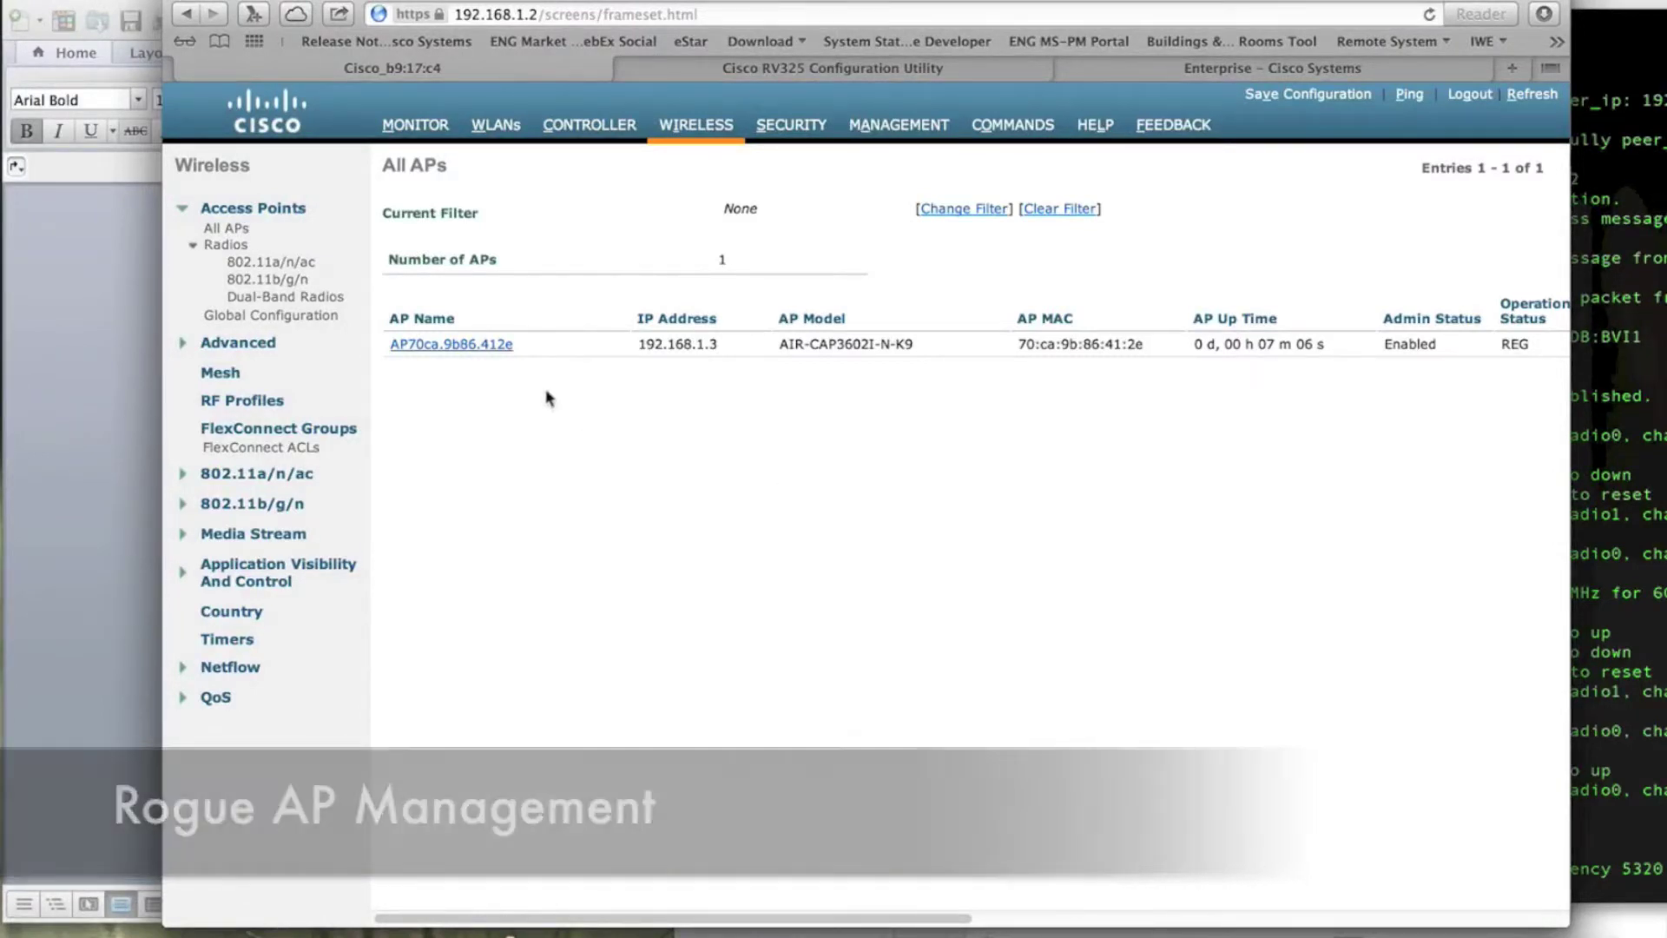
Step: Check AP70ca.9b86.412e's Advanced tab to confirm data encryption status reads Encrypted
left_click(480, 347)
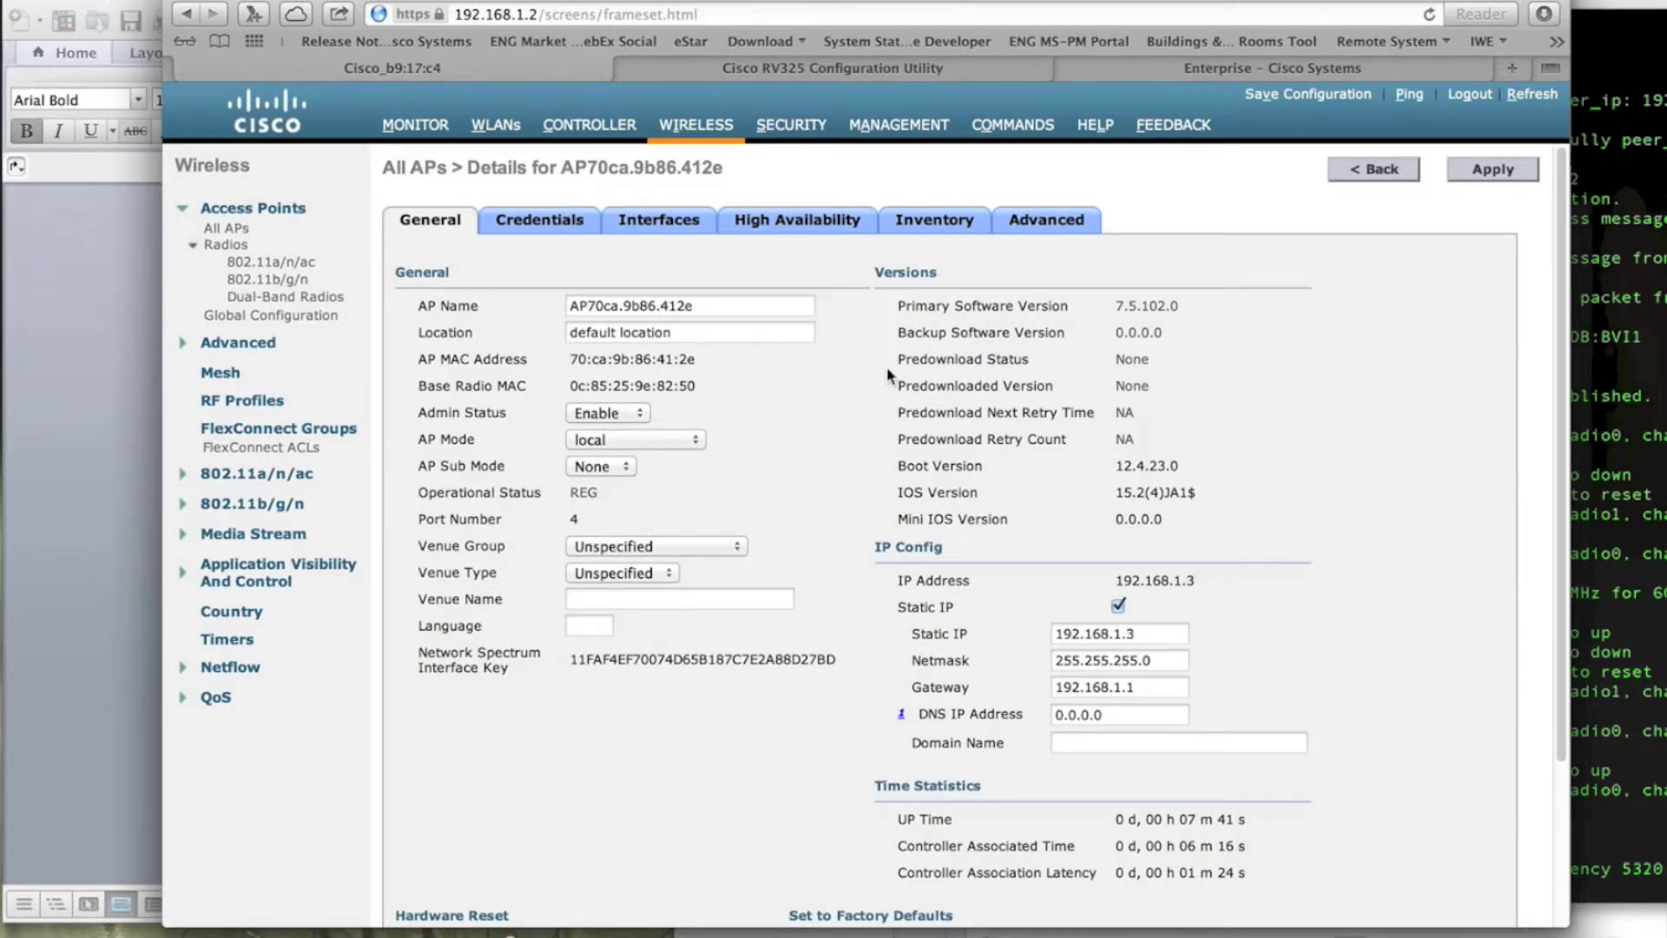
left_click(1039, 220)
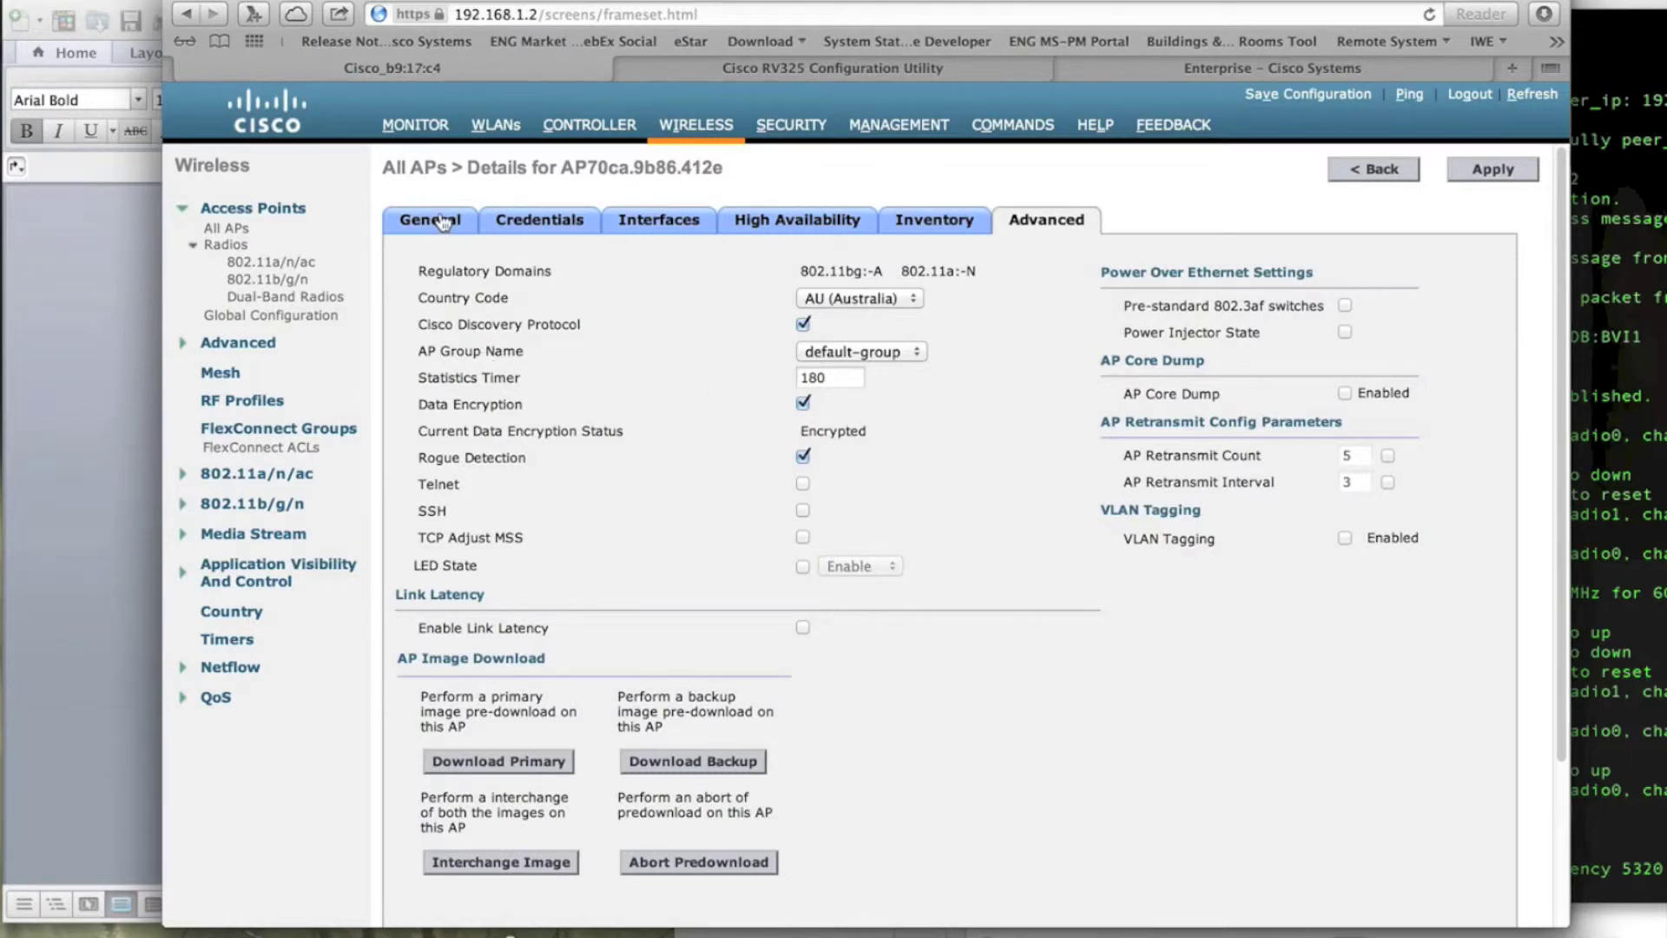
Step: Show the Unclassified Rogue APs list with its 76 entries under Monitor > Rogues
left_click(415, 128)
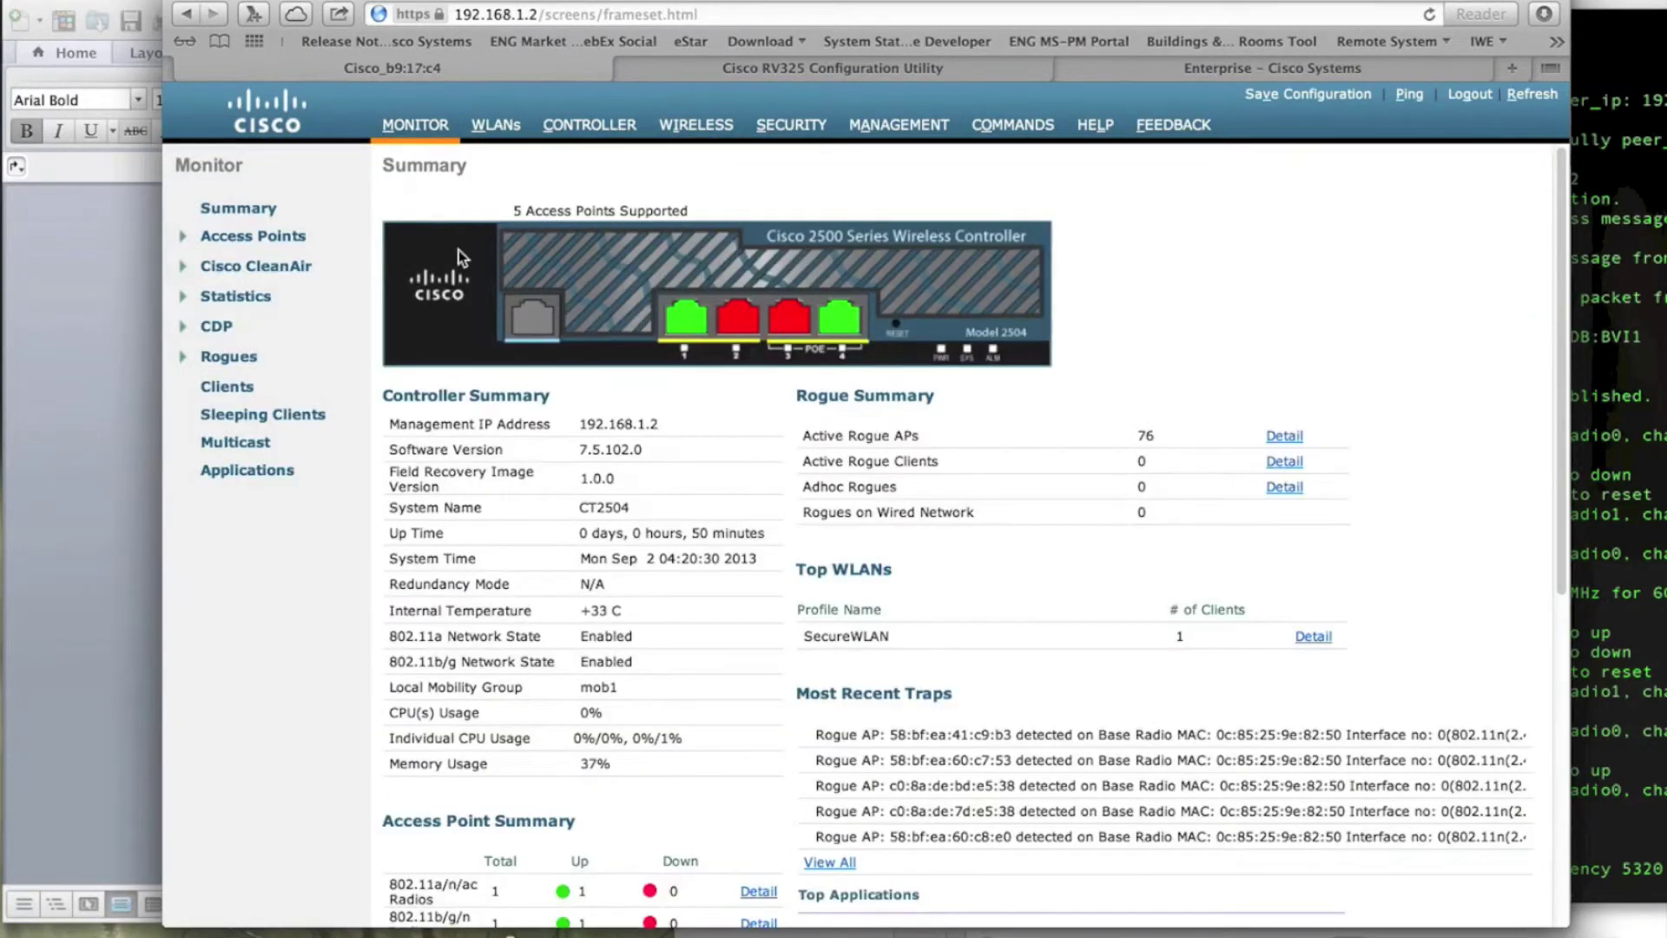
left_click(243, 357)
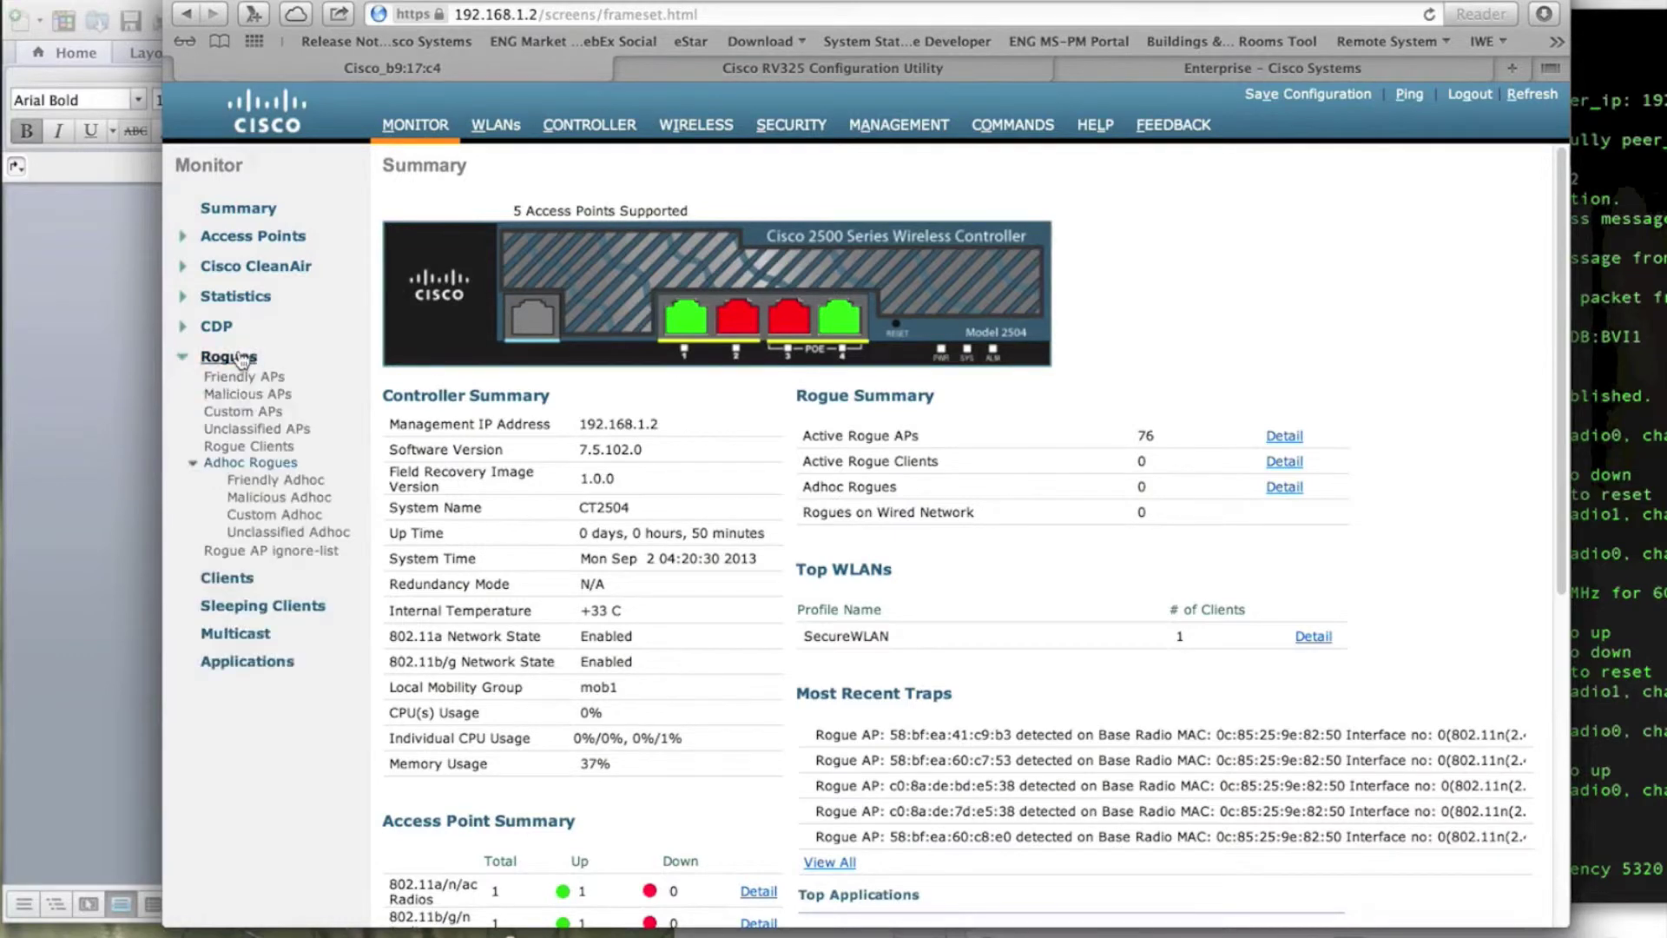
left_click(249, 429)
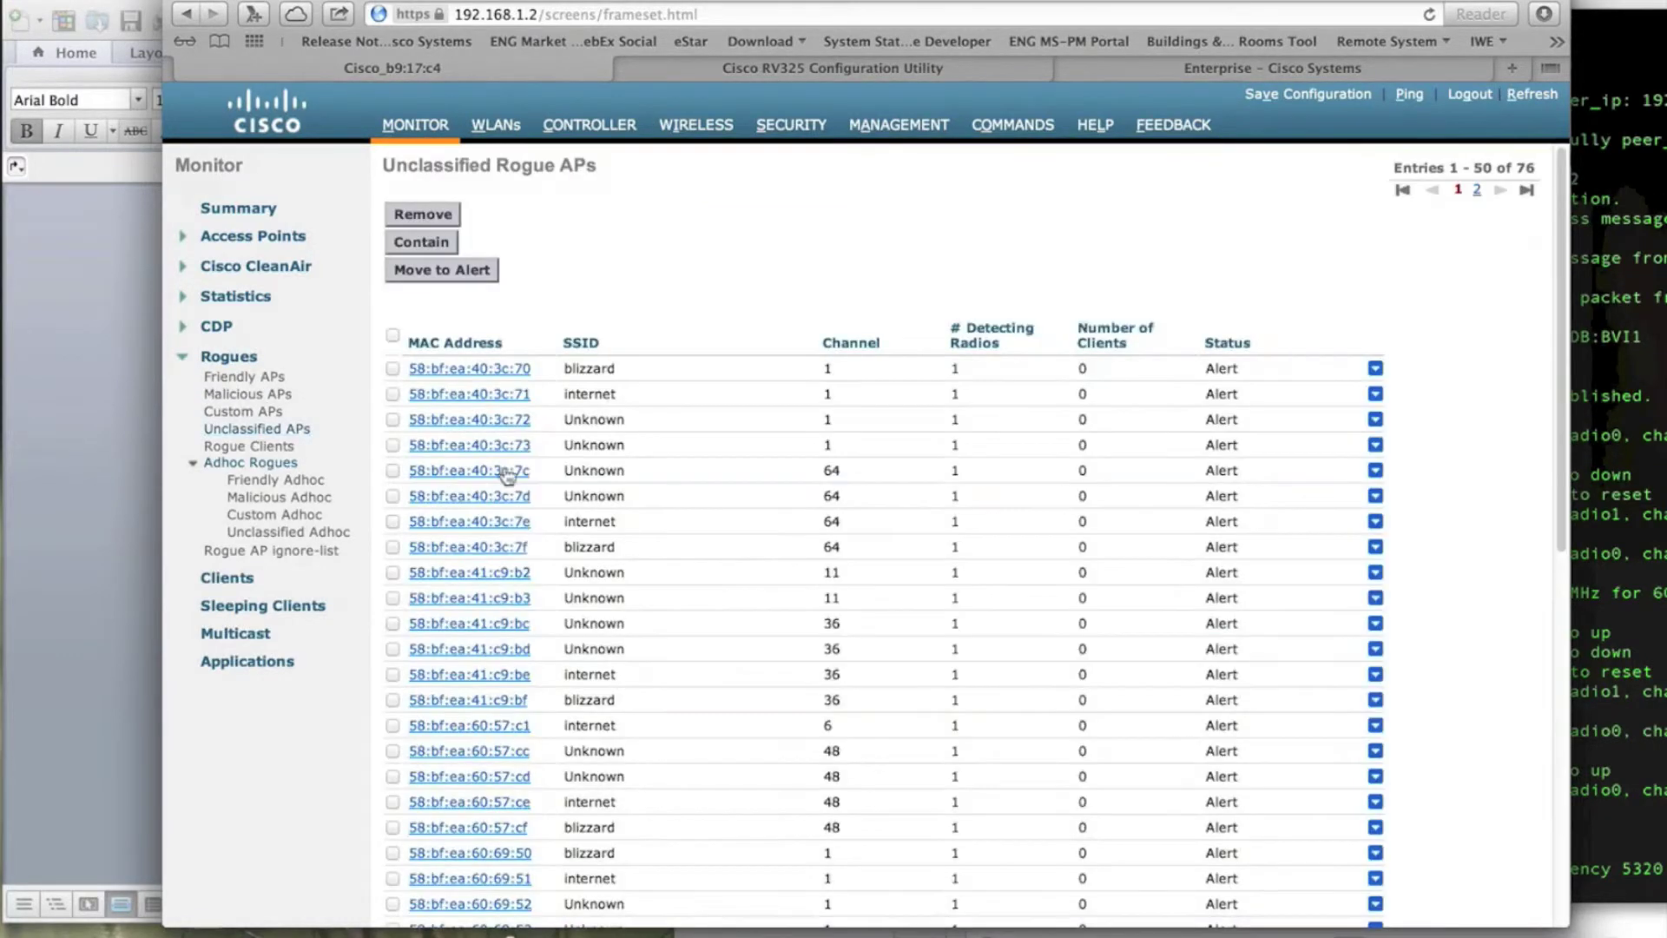
scroll(586, 508, "down", 5)
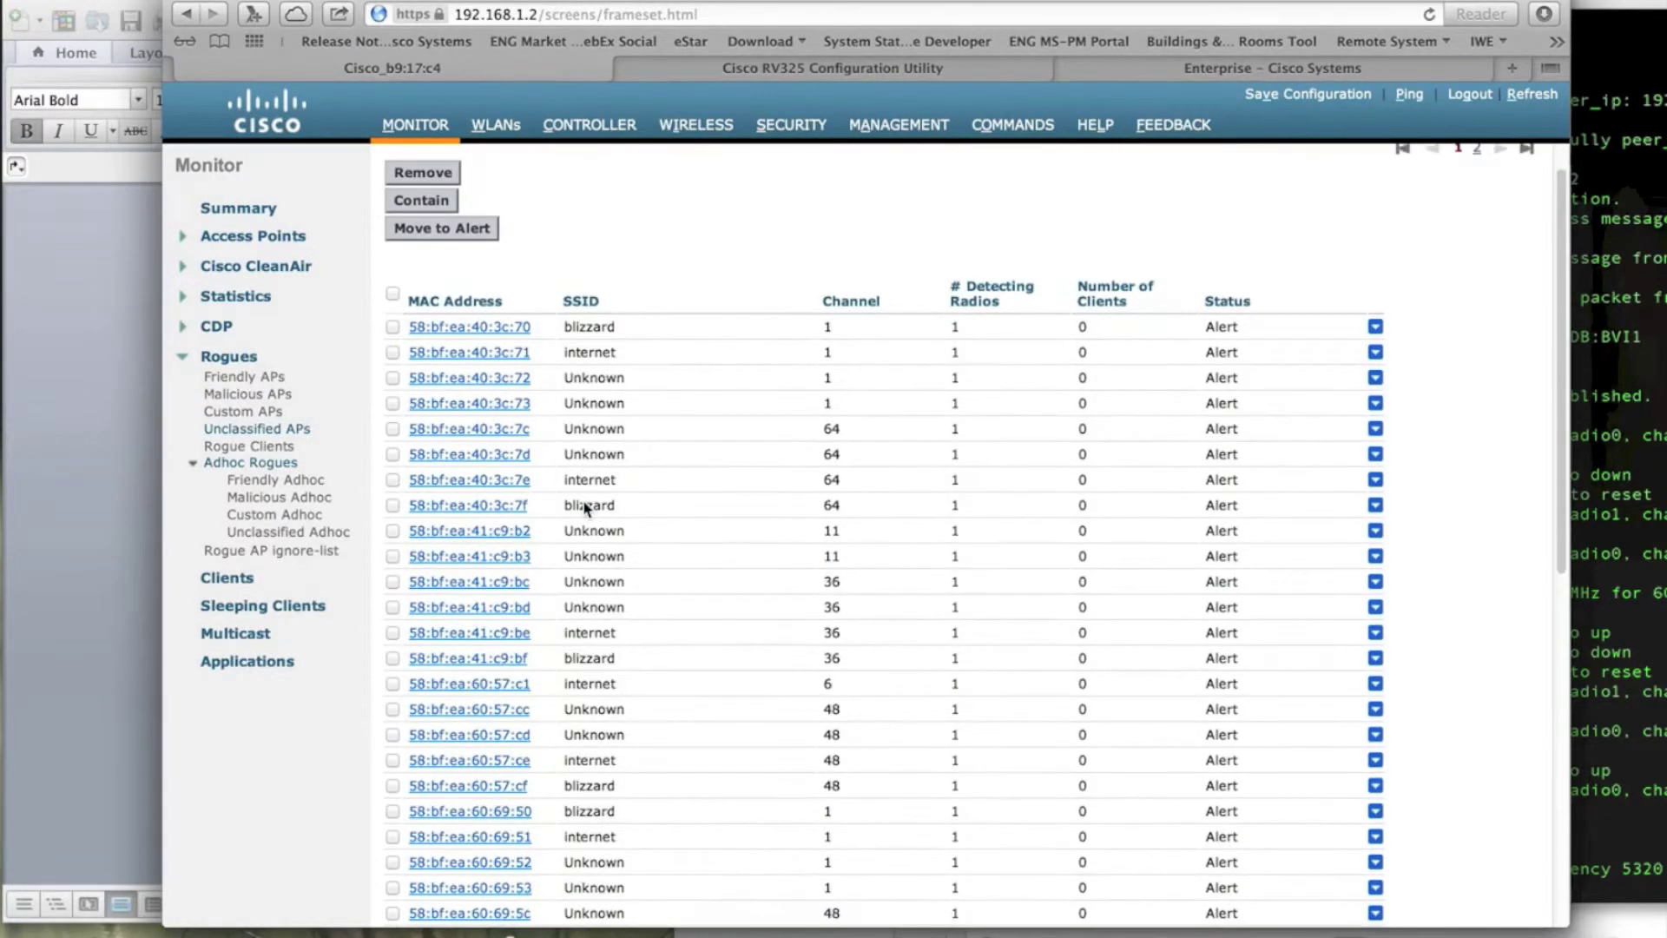
scroll(586, 508, "up", 5)
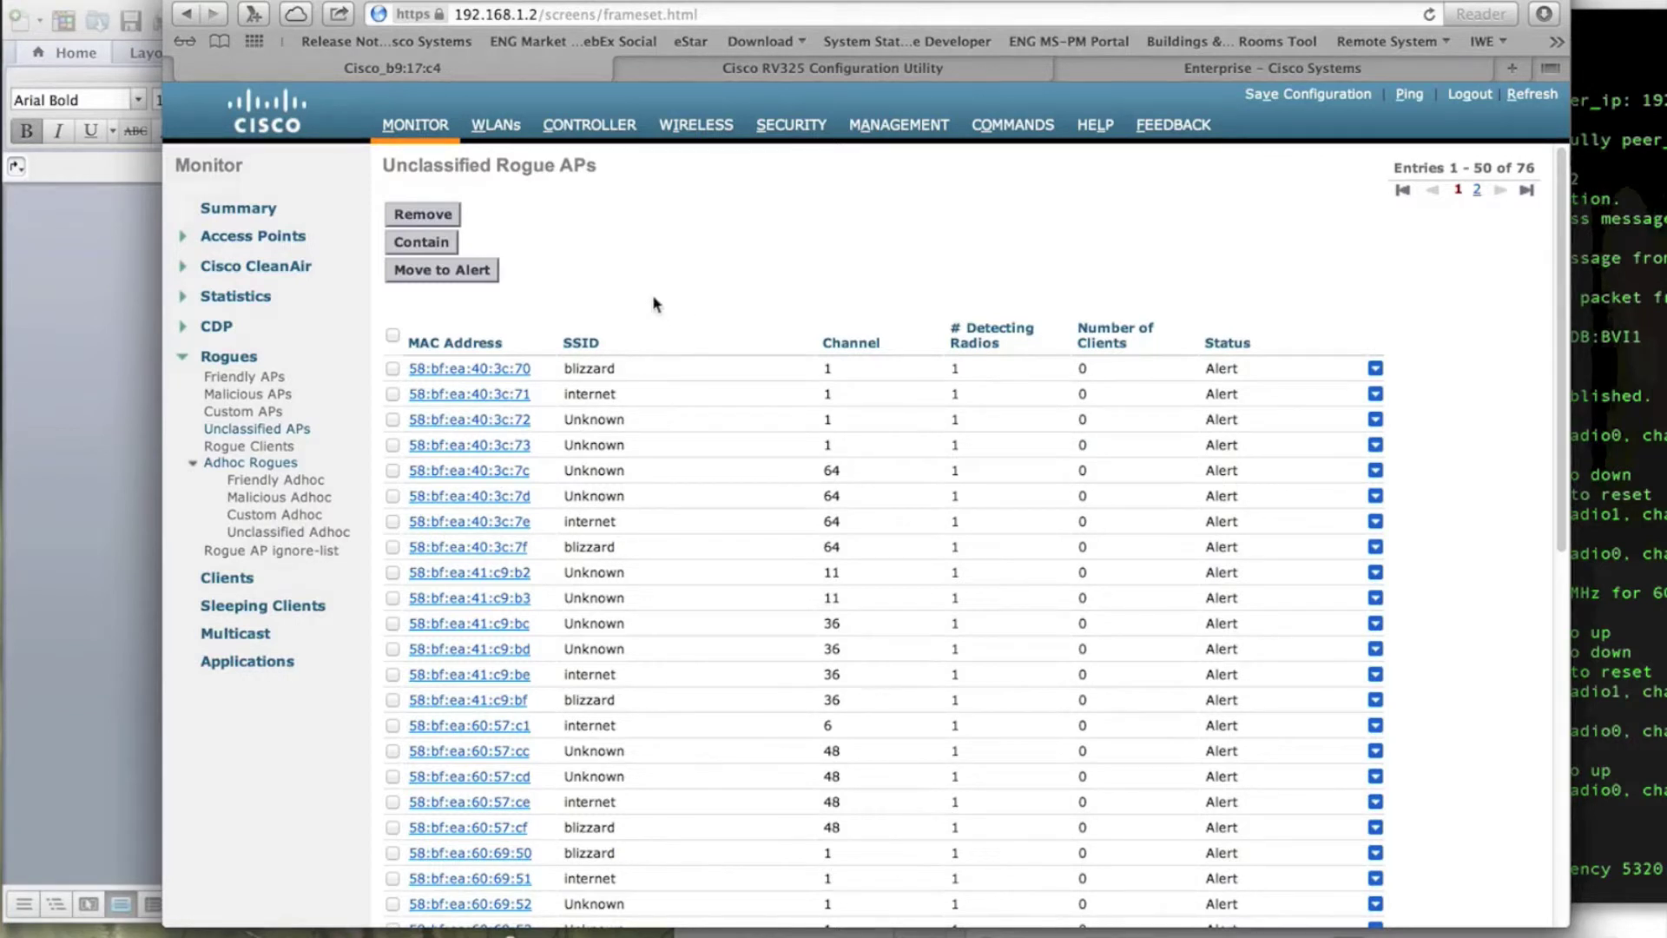
Step: Confirm the Custom, Malicious and Friendly rogue AP lists are empty, then return to Unclassified APs
left_click(249, 414)
left_click(234, 392)
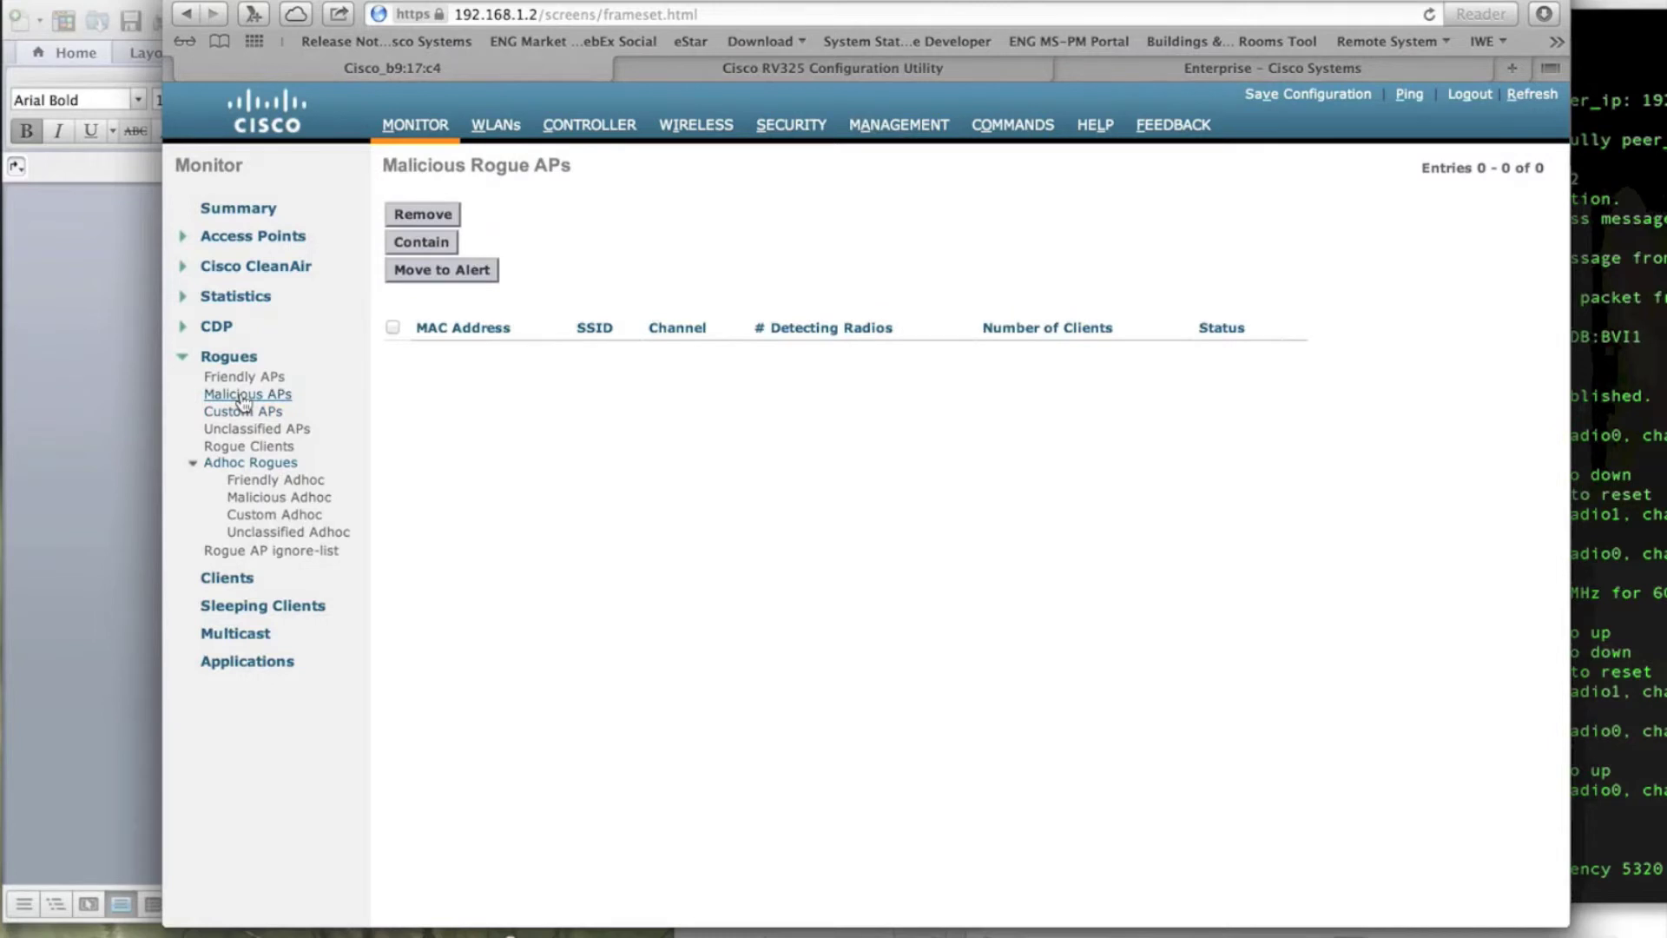
left_click(231, 379)
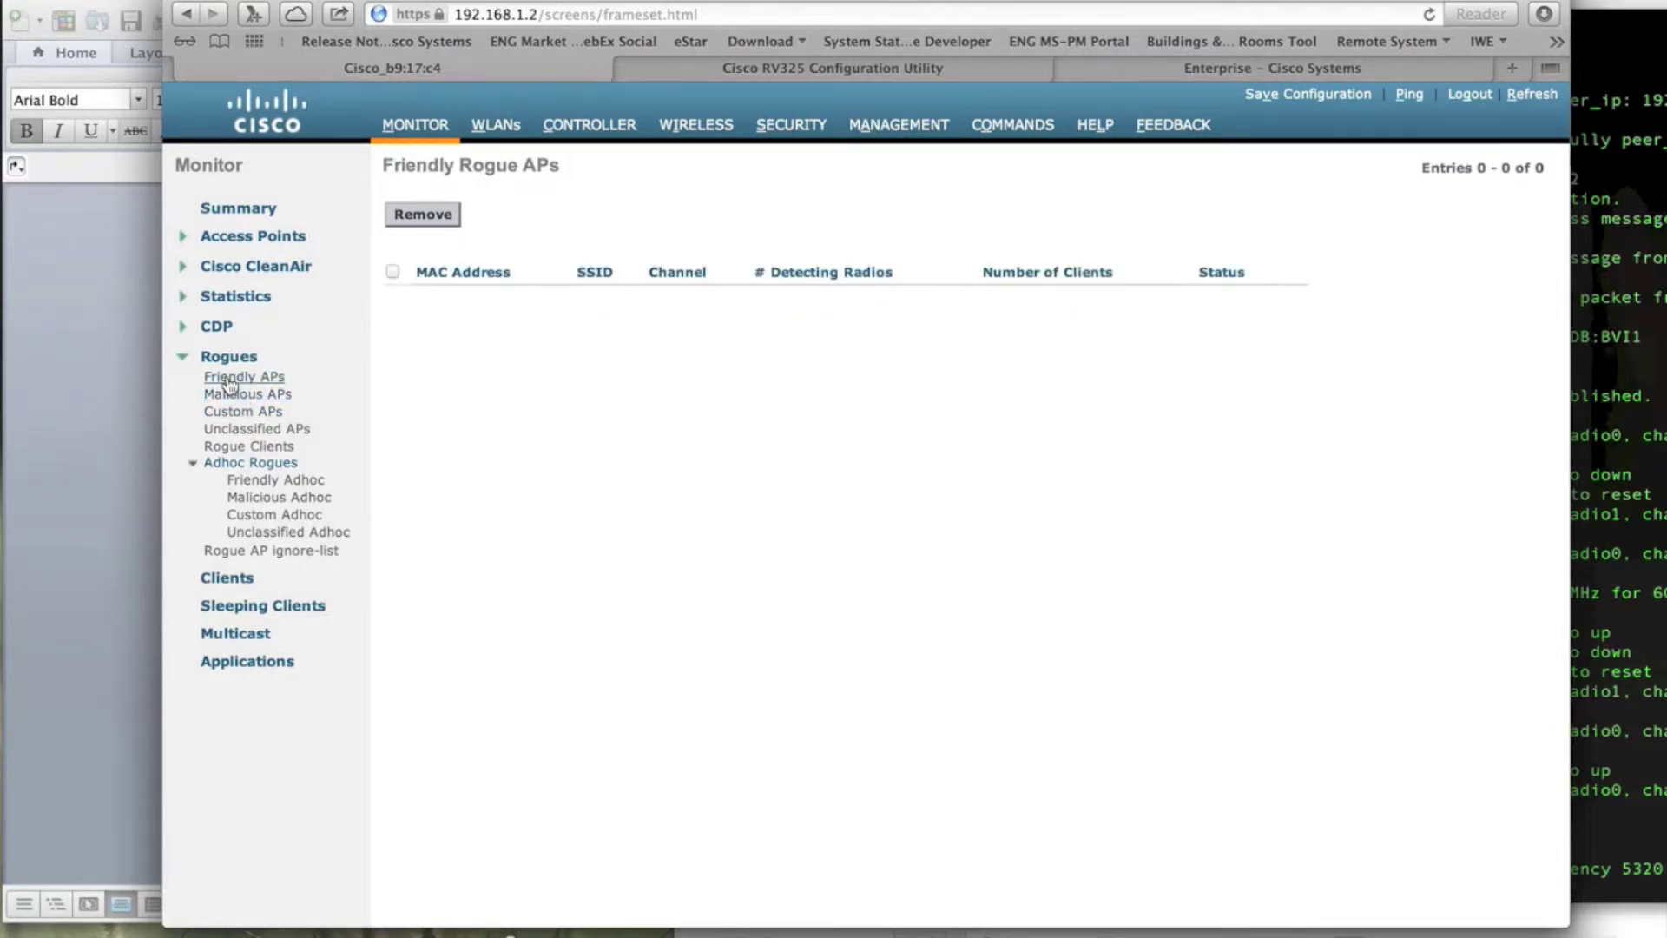
left_click(244, 430)
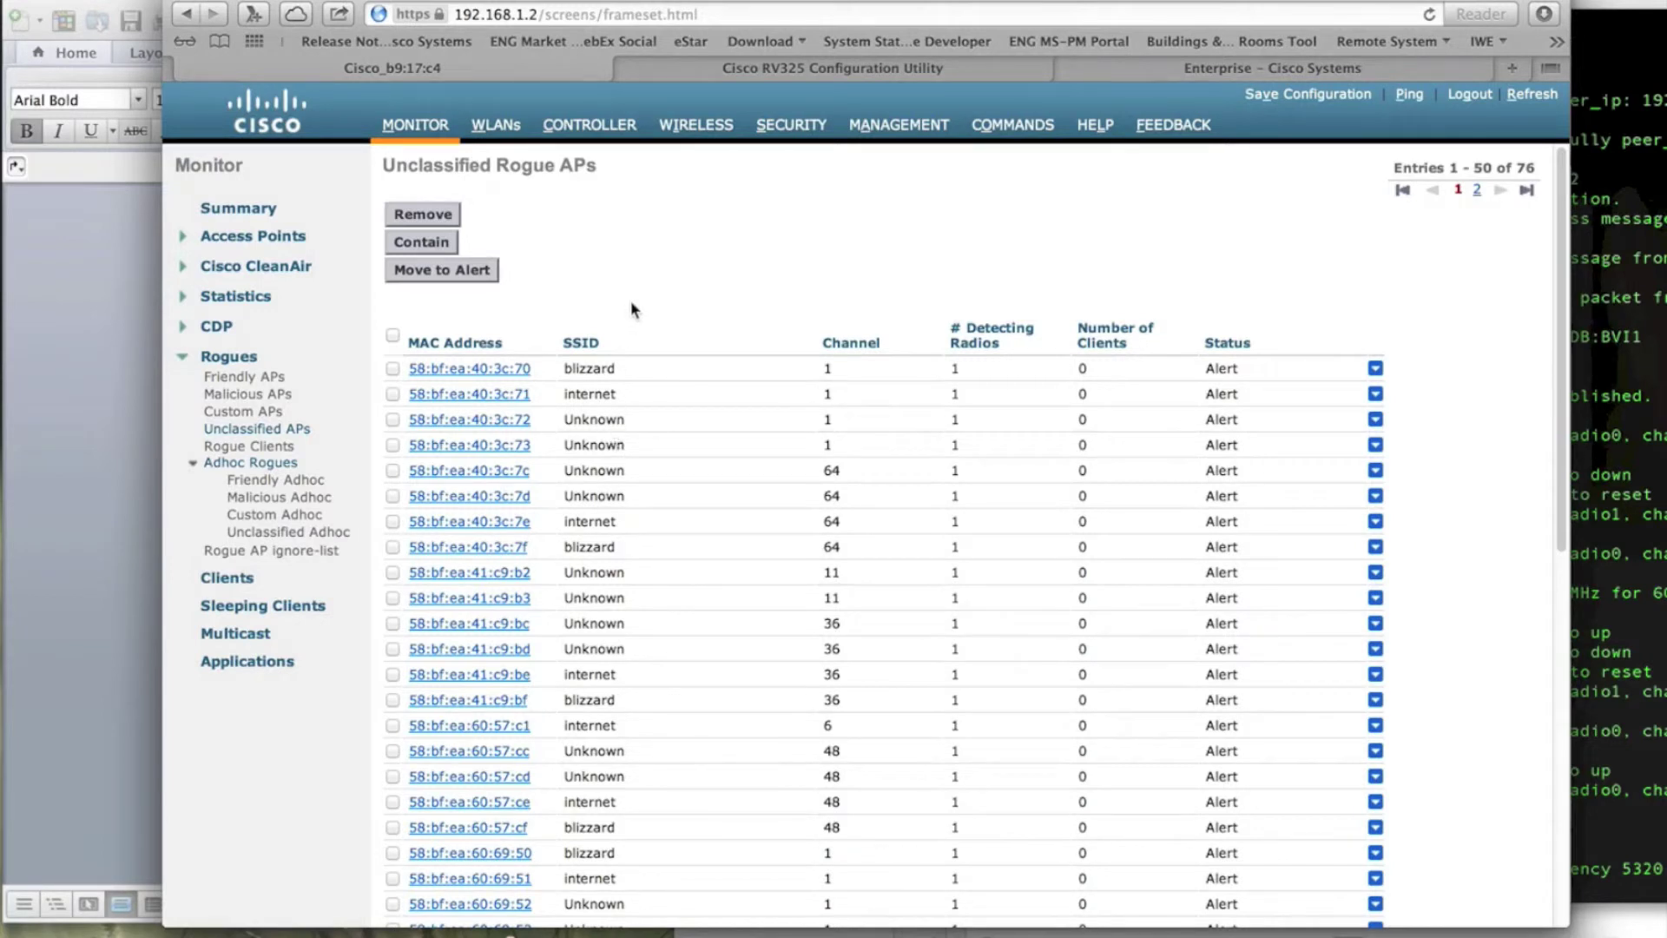
Step: Go to the Rogue Rules list under Security > Wireless Protection Policies
left_click(791, 124)
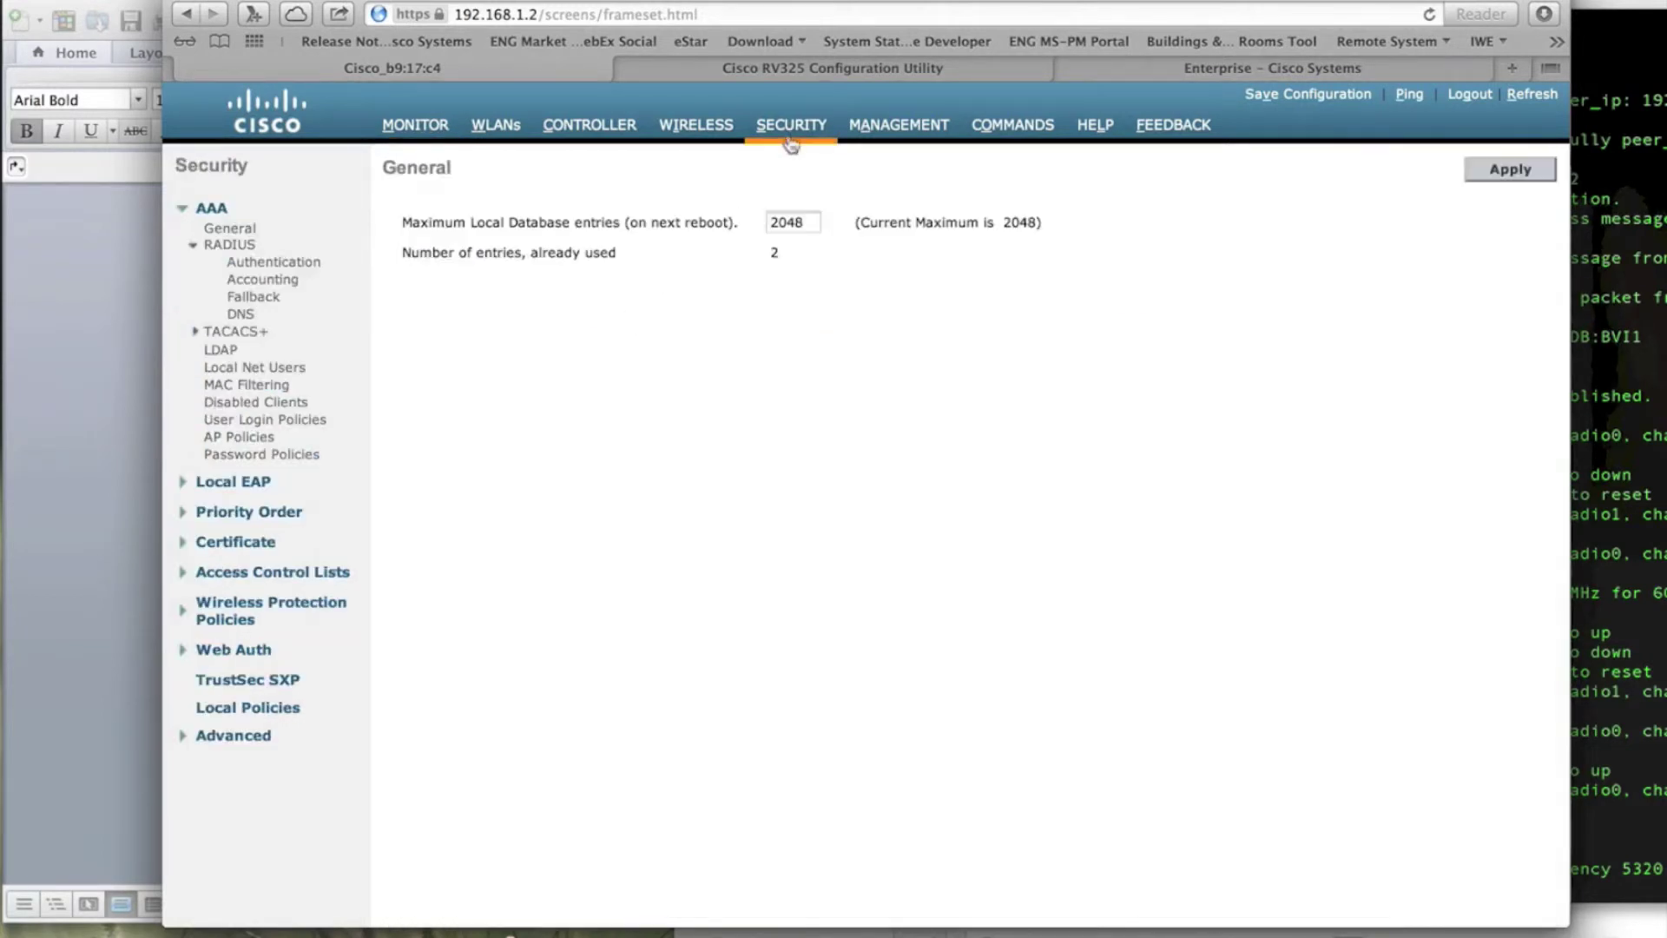
left_click(250, 615)
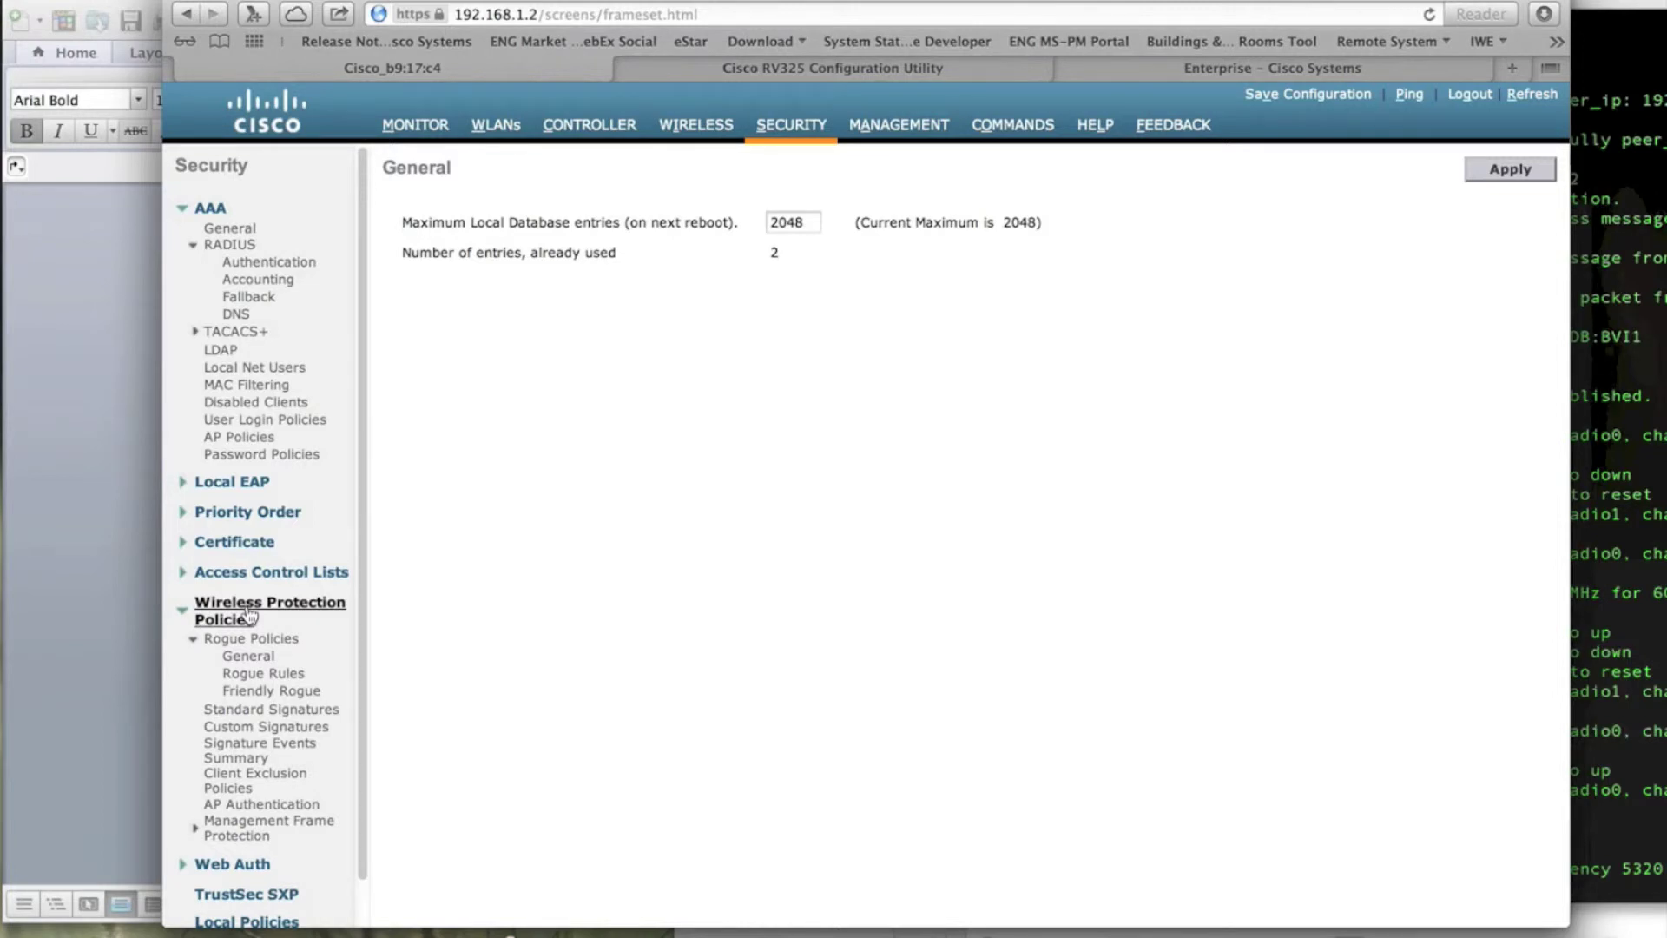
left_click(260, 675)
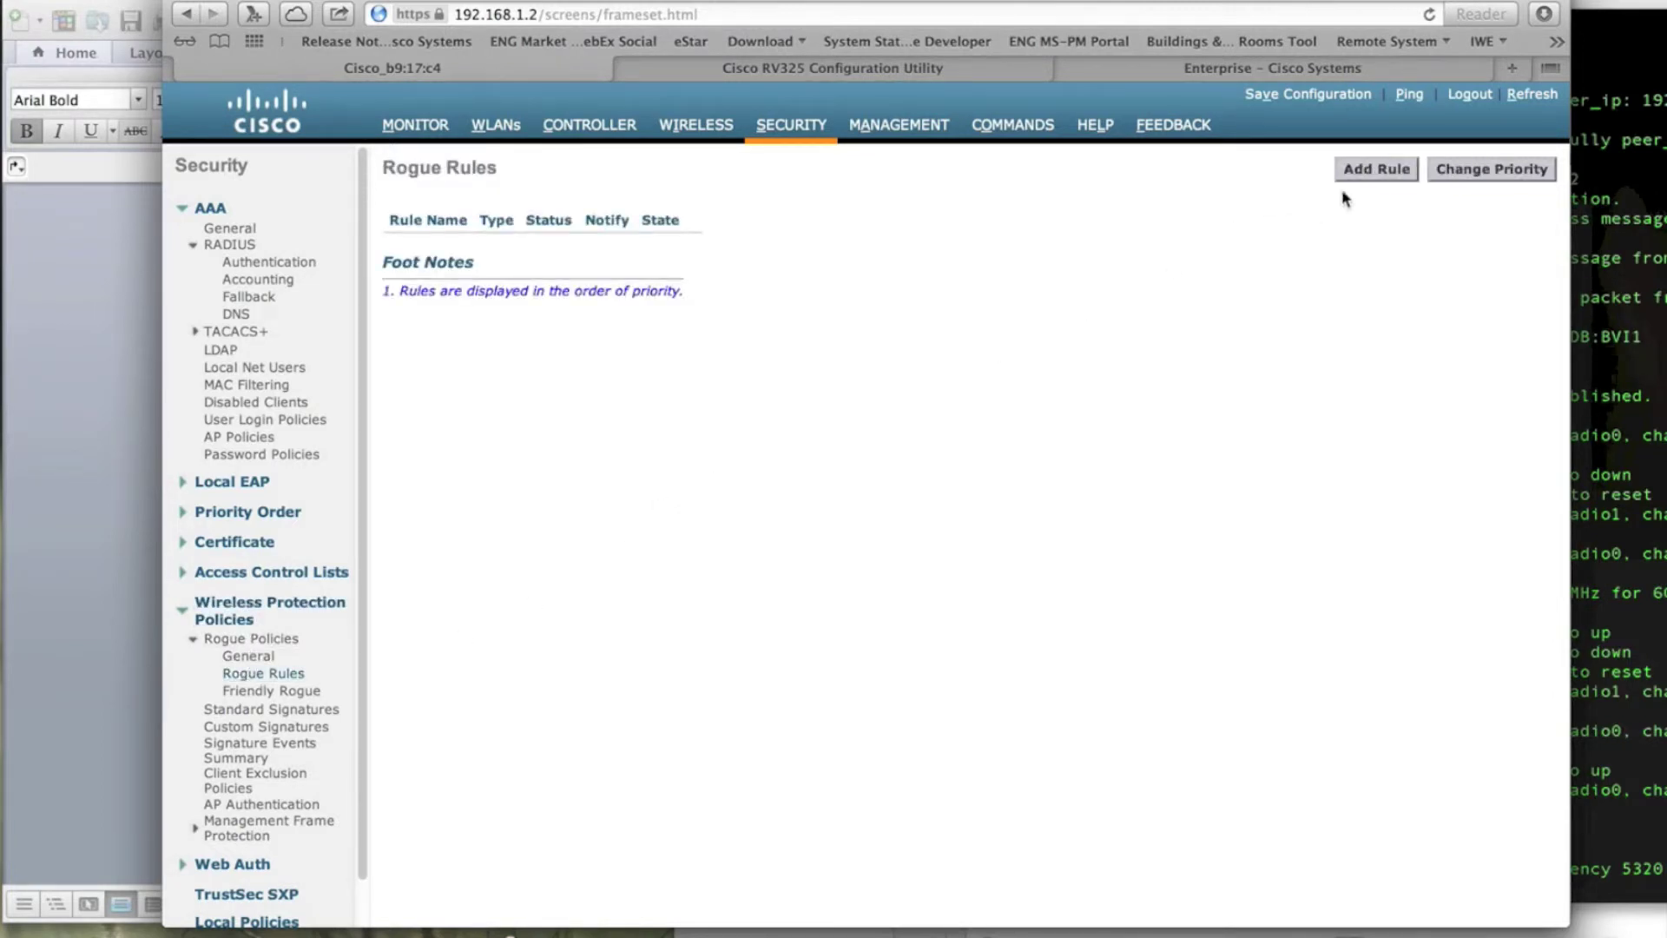
Step: Add a Custom rogue rule named Rogue_close with classification name High_Tx
left_click(1377, 174)
left_click(887, 268)
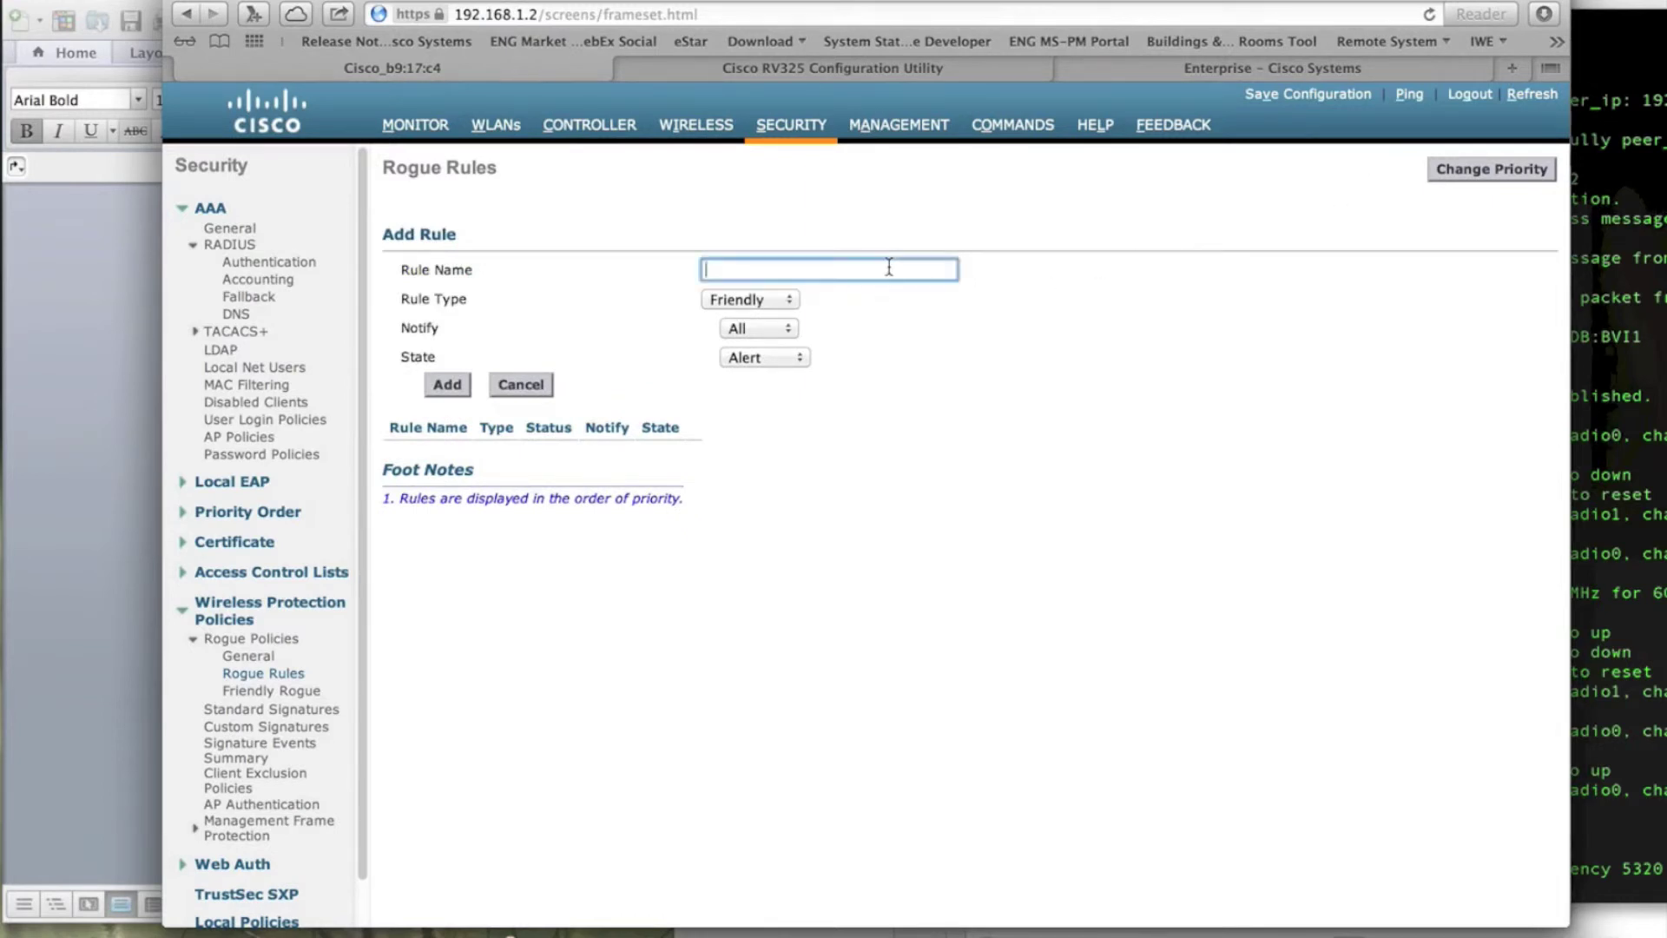
type("Rogue_close")
left_click(779, 308)
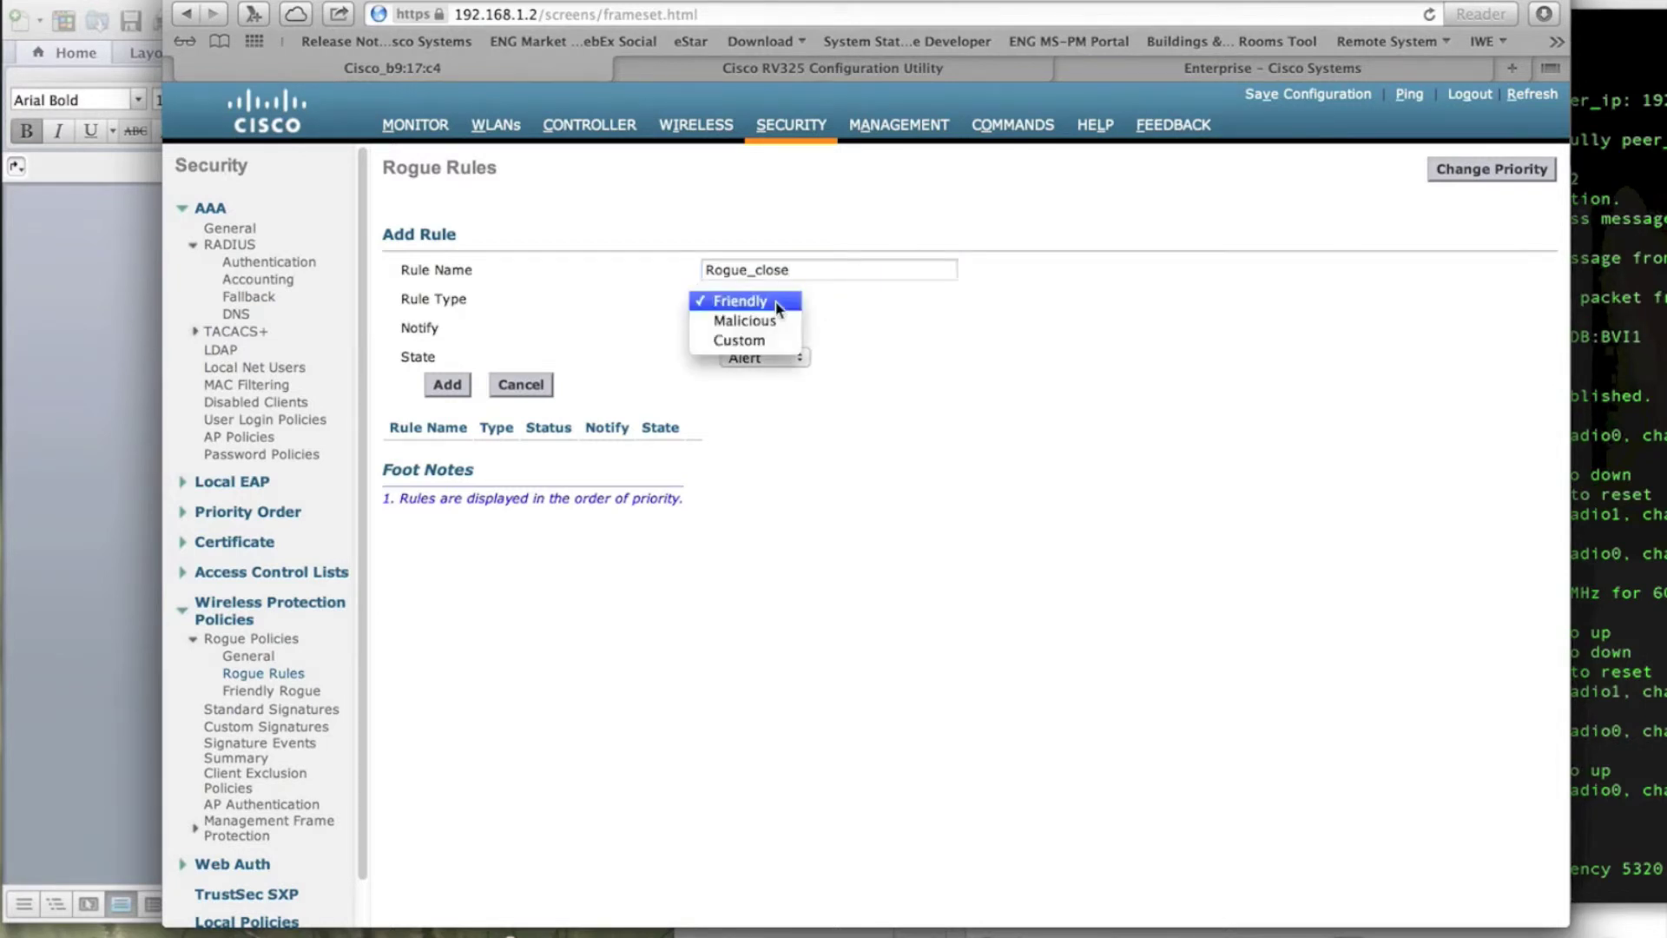
left_click(752, 343)
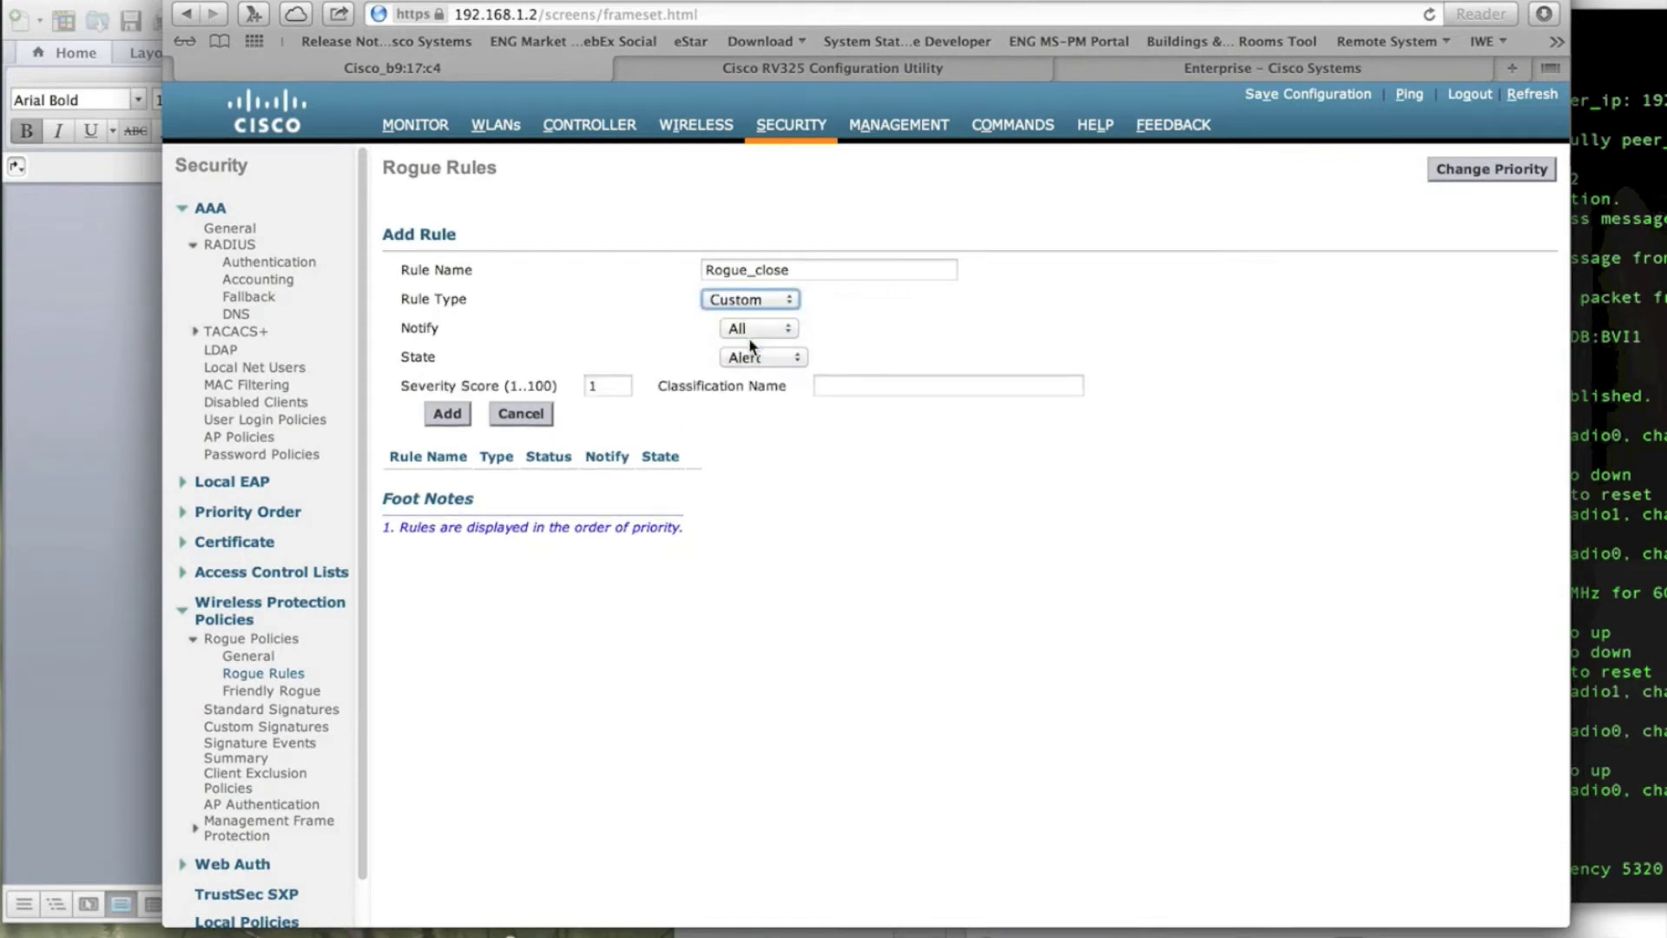
left_click(608, 385)
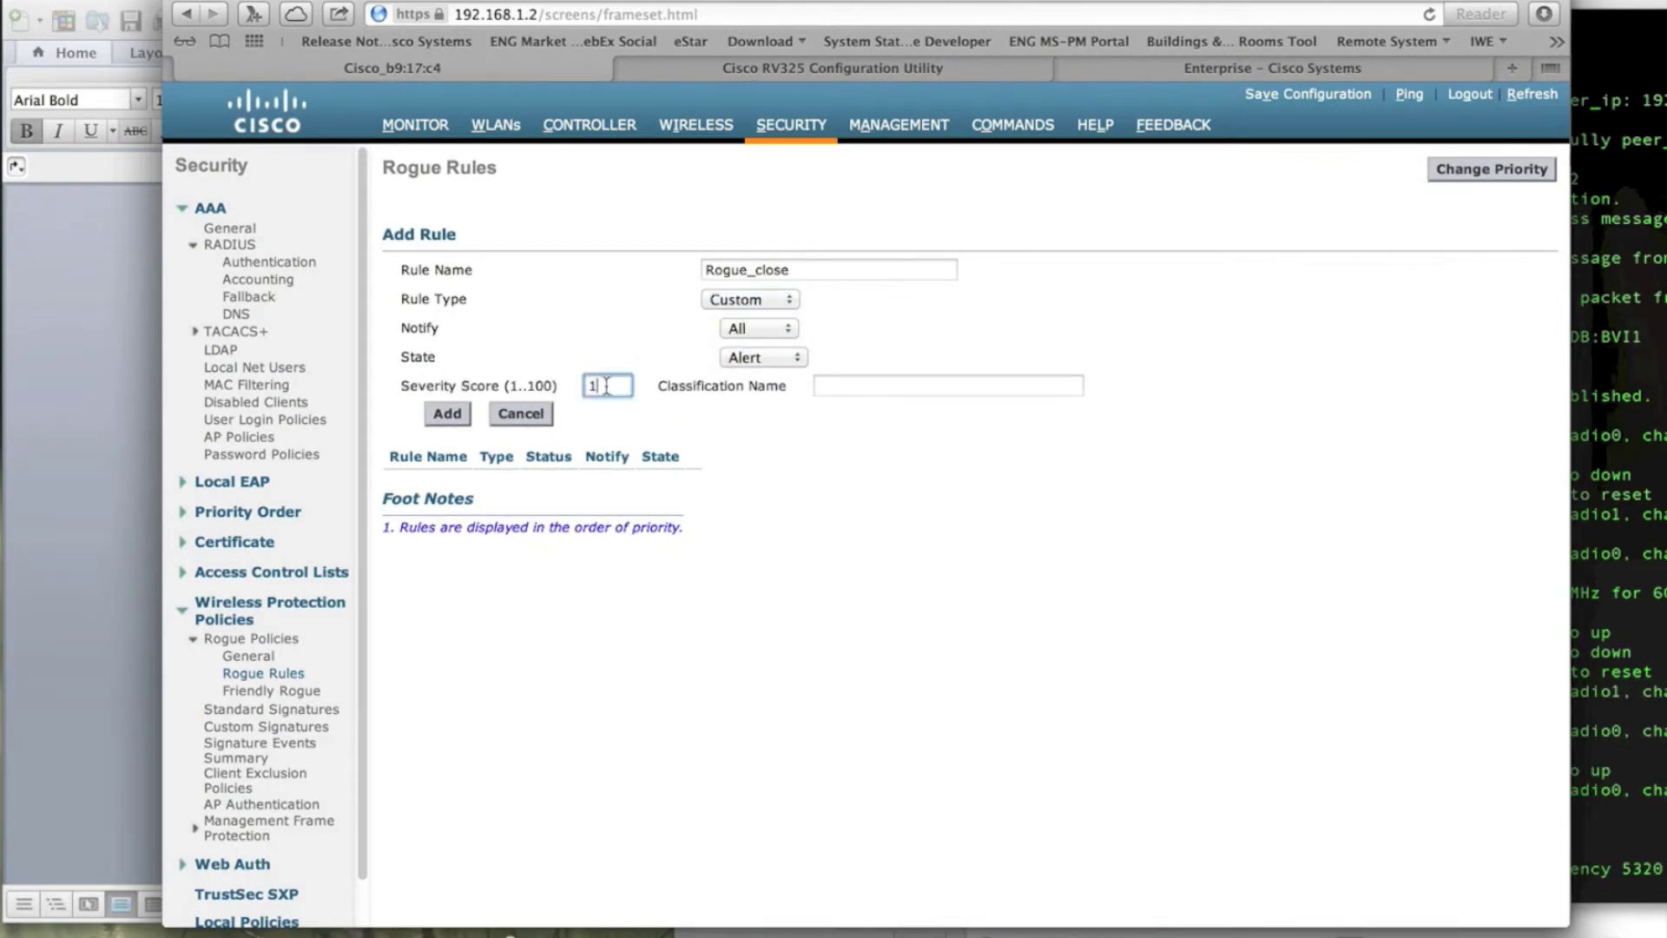
left_click(871, 391)
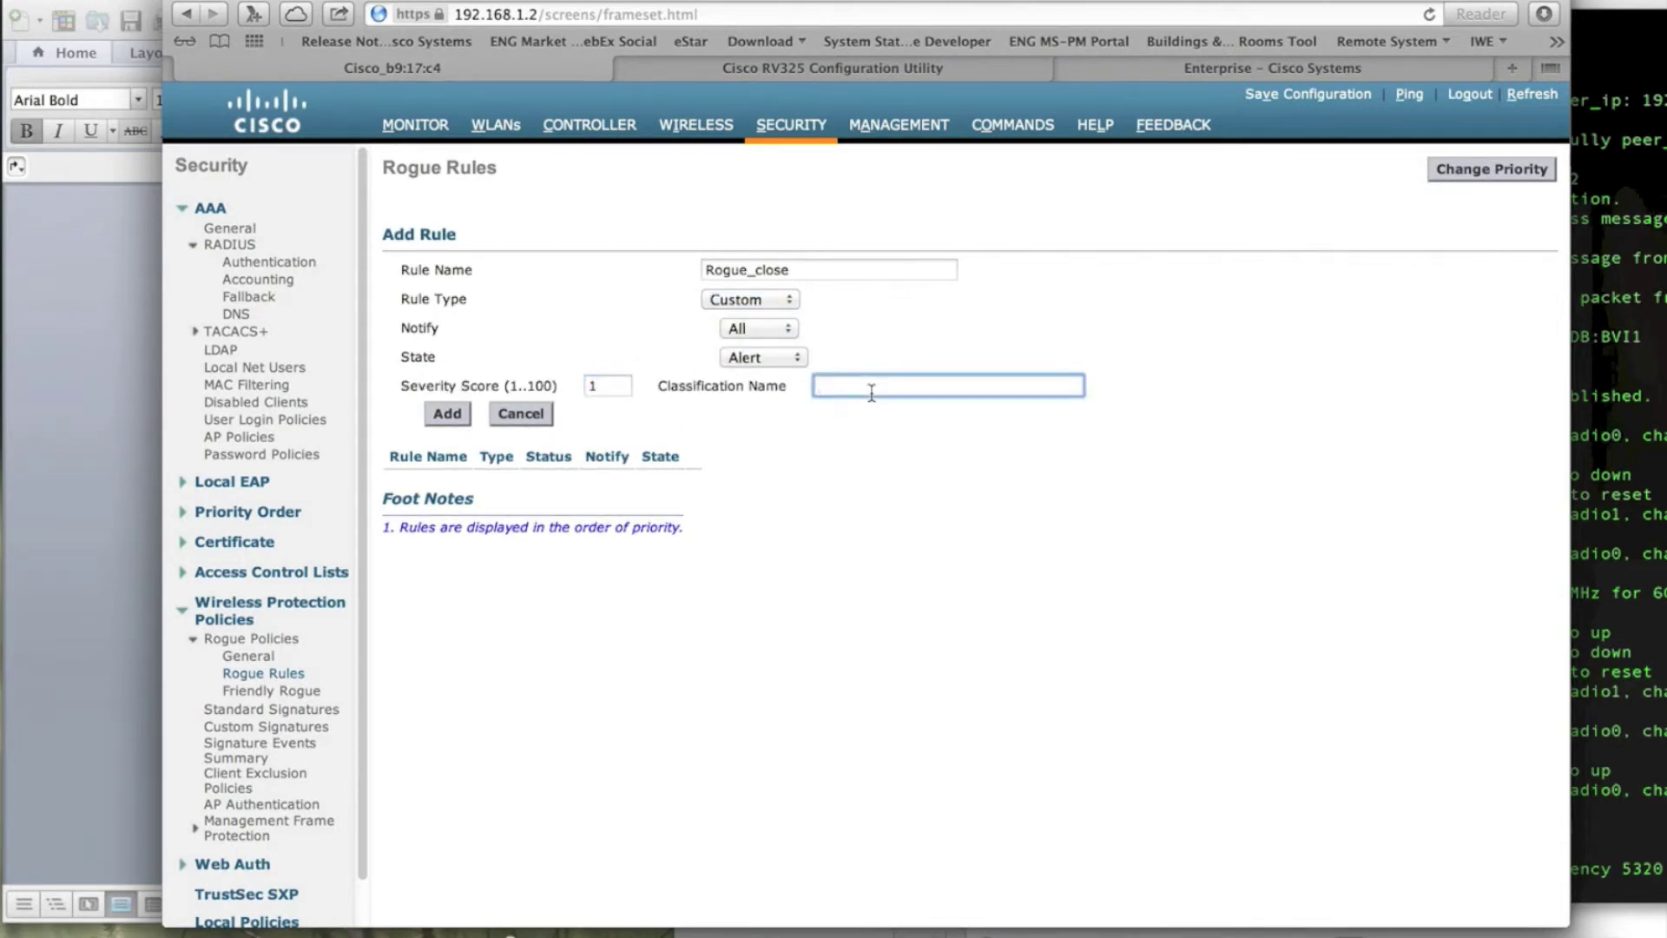
type("High_Tx")
left_click(810, 453)
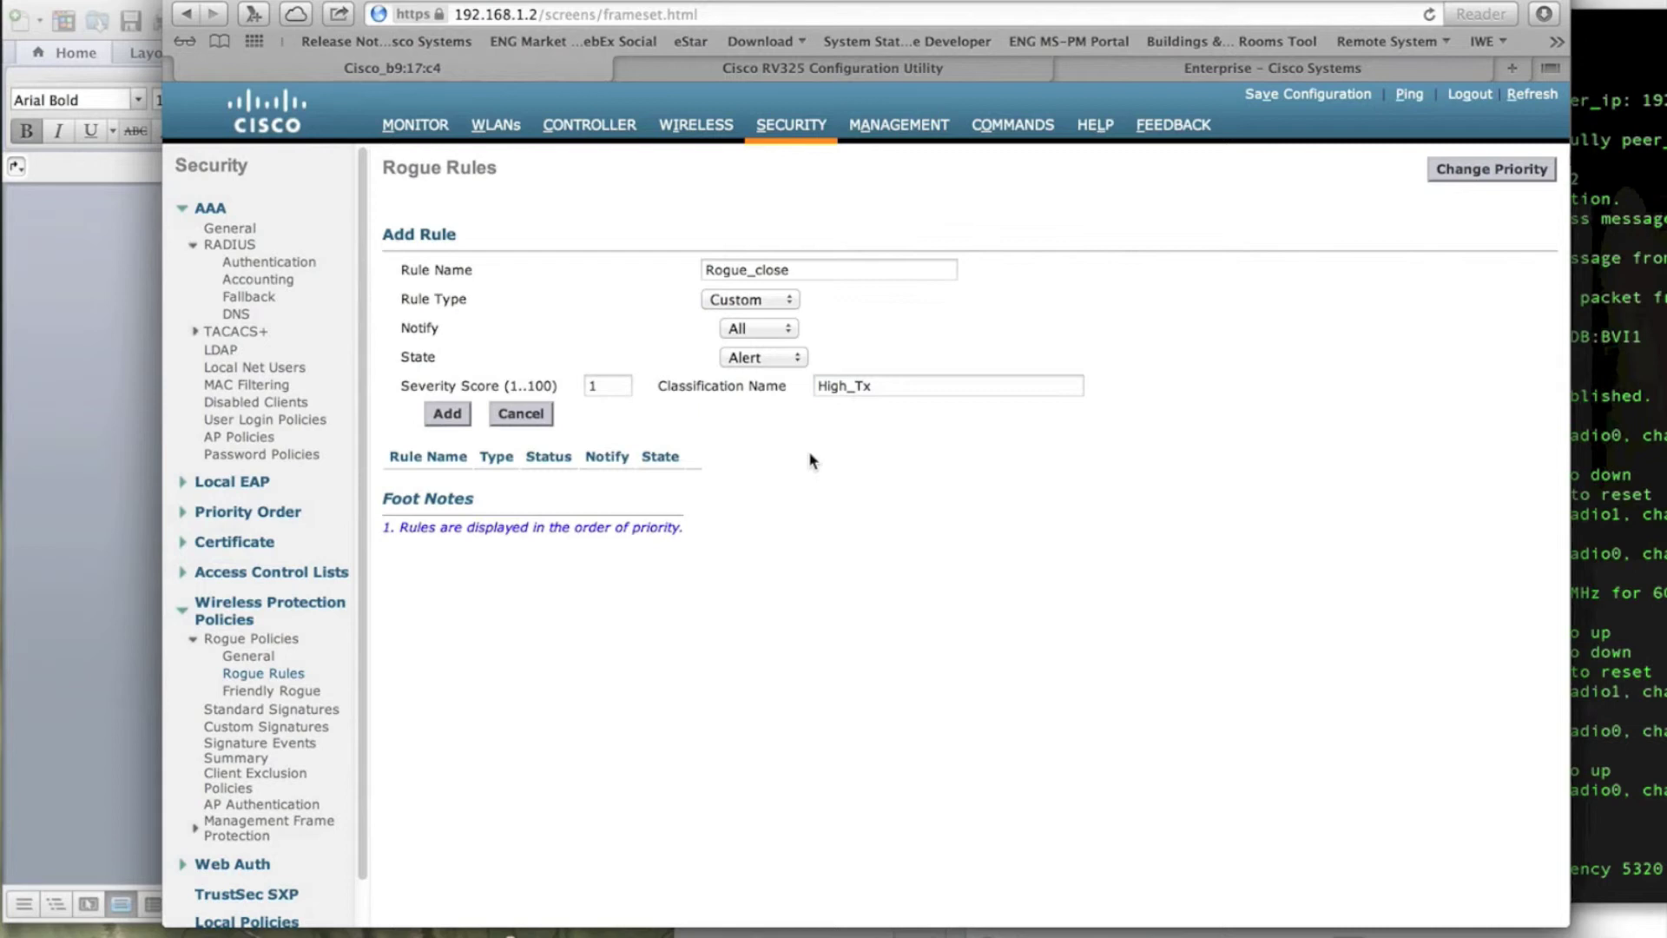
left_click(443, 415)
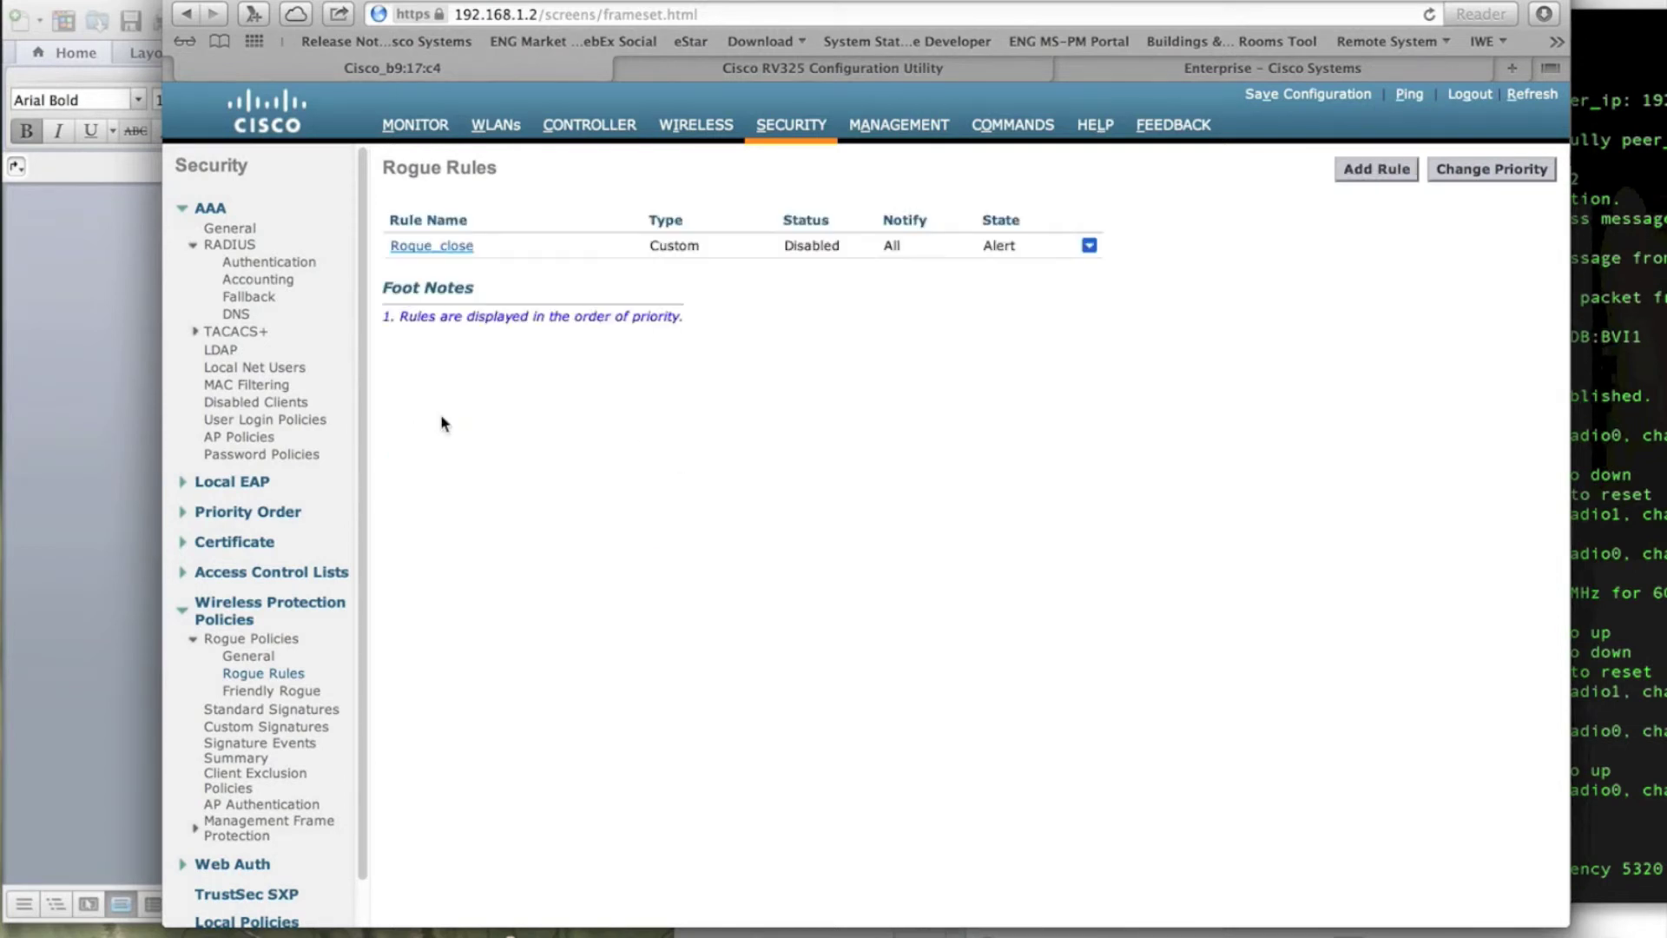
Step: Add a minimum RSSI condition of -50 dBm to Rogue_close and enable the rule
left_click(449, 246)
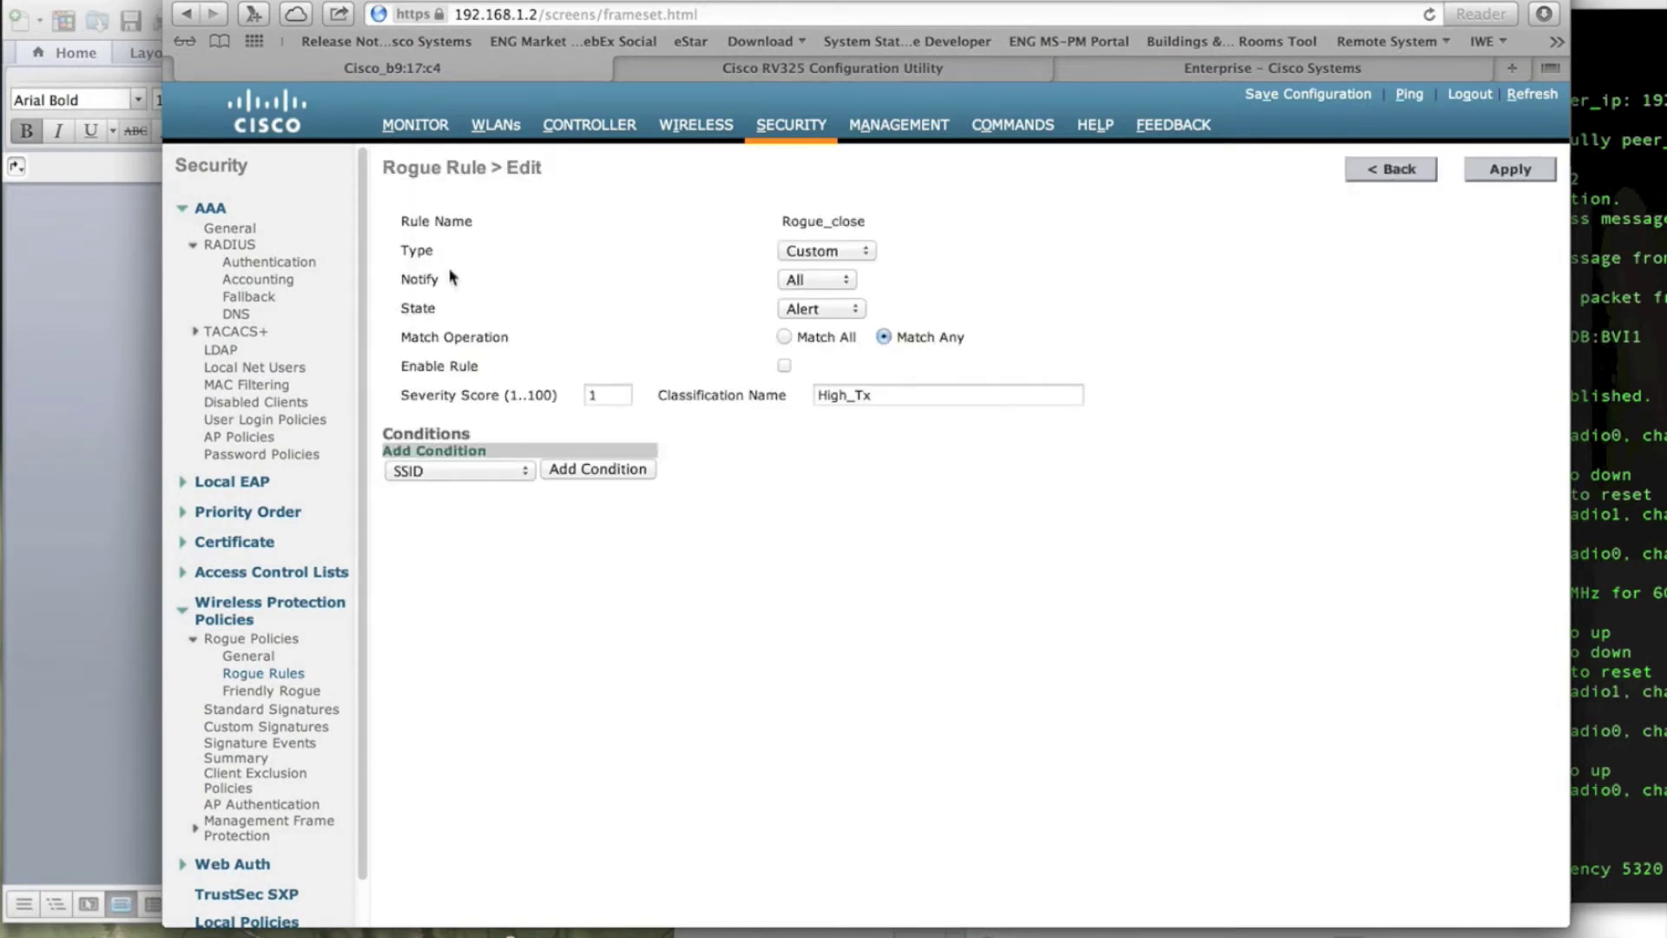
left_click(520, 472)
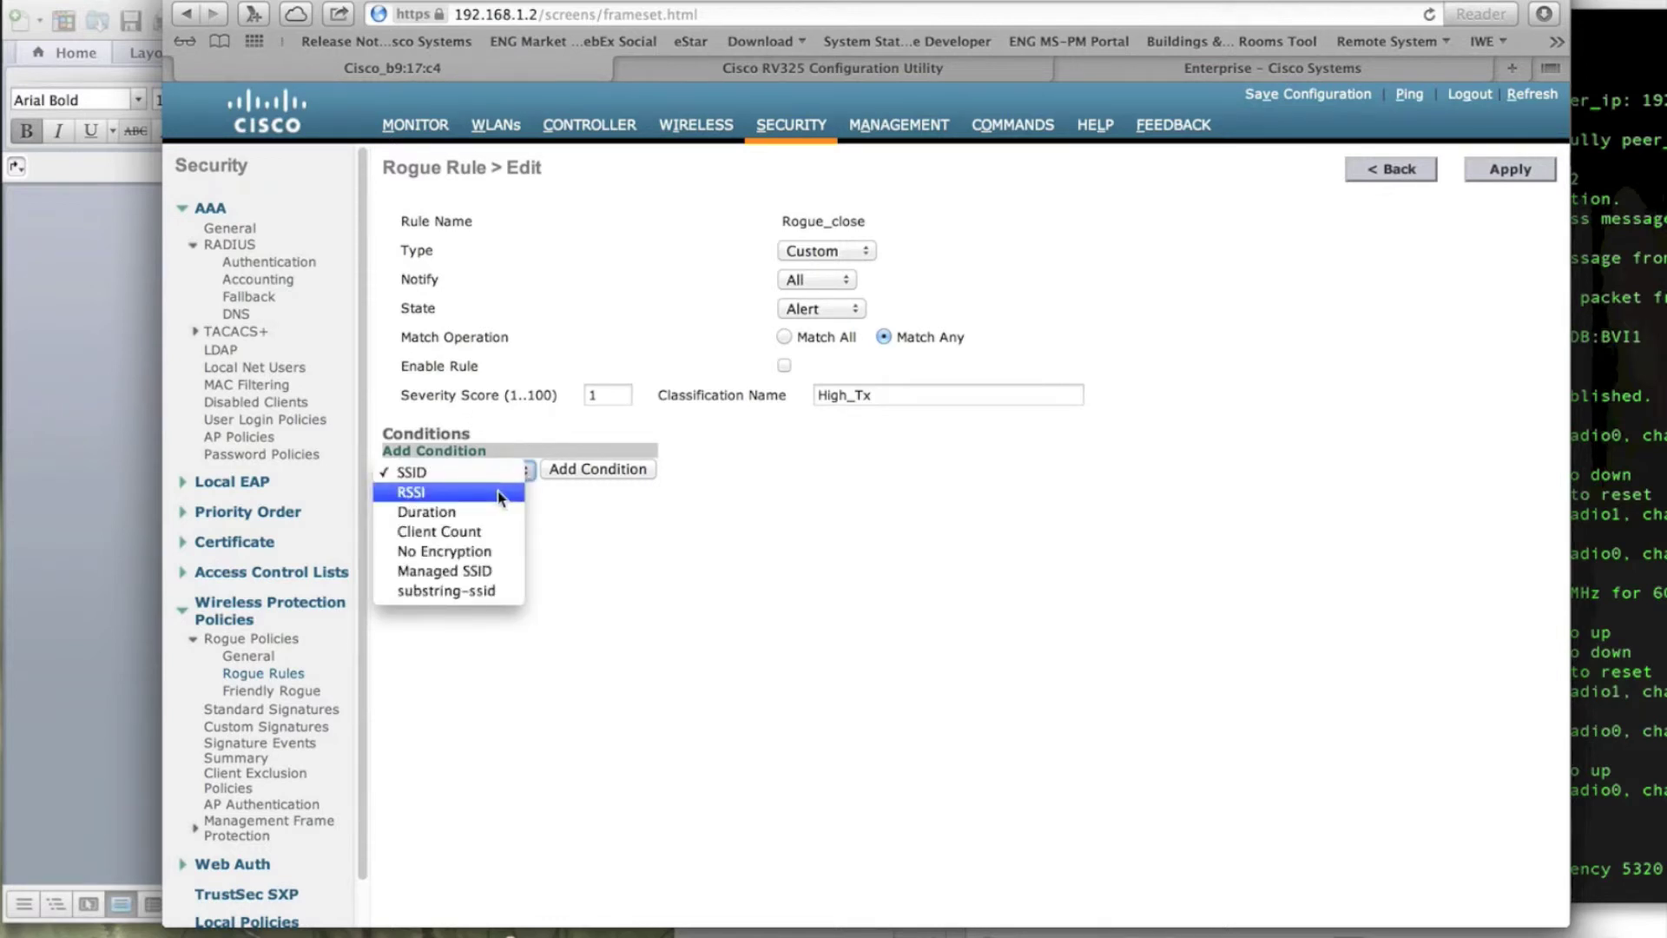
left_click(500, 497)
left_click(593, 476)
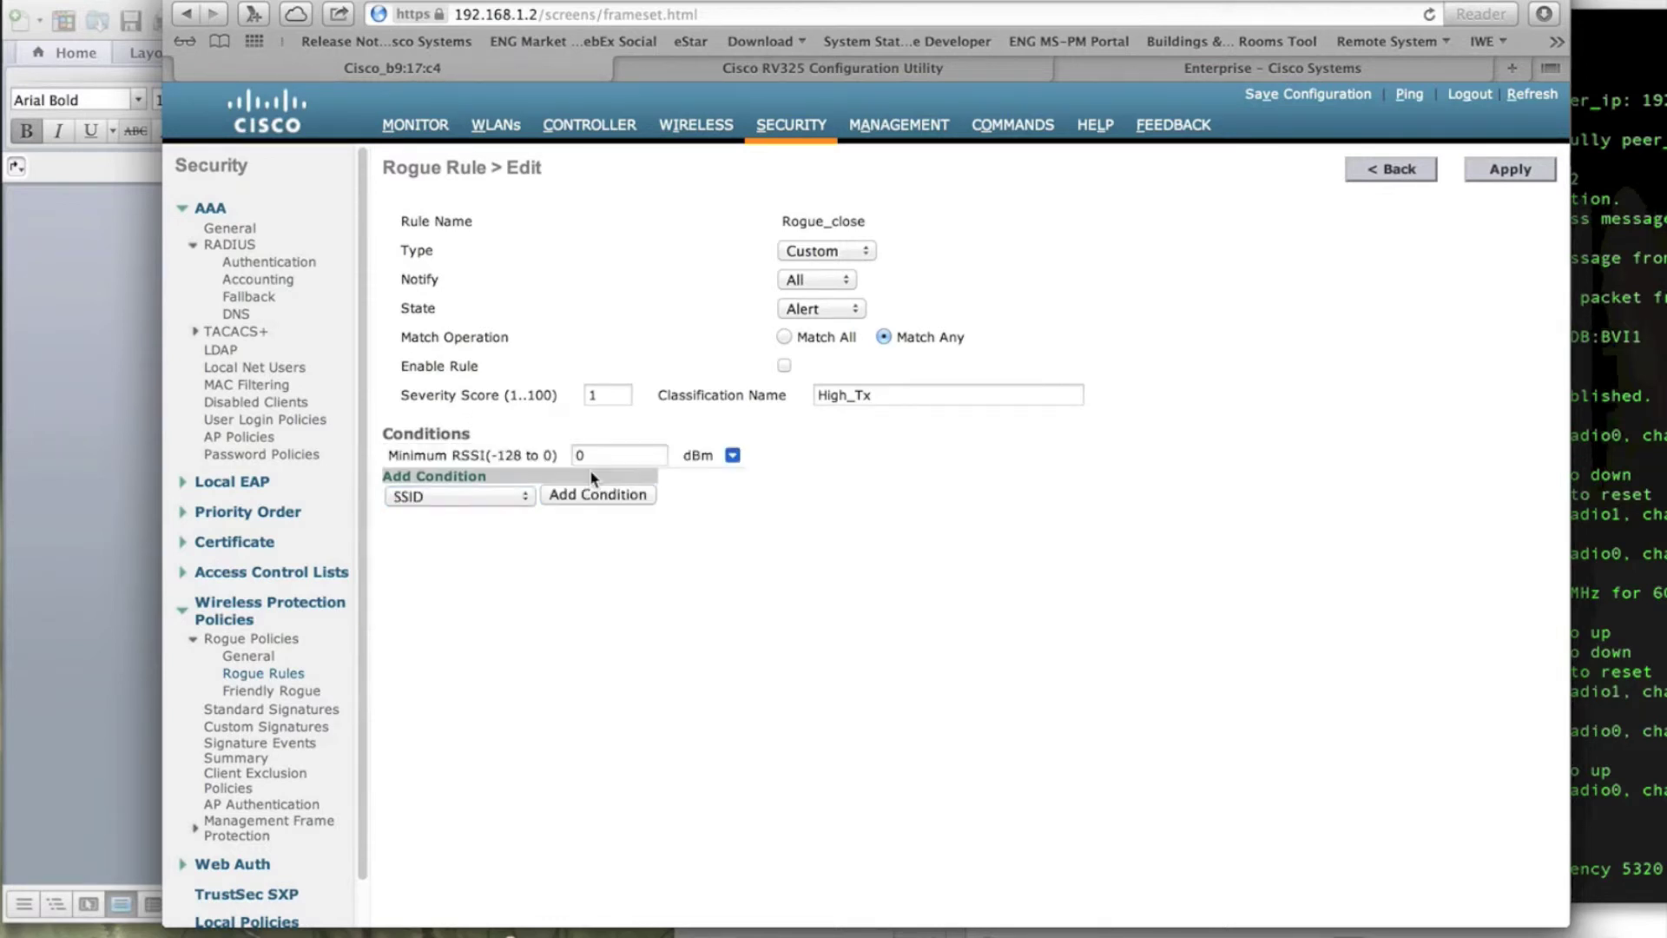
left_click(598, 457)
key("BackSpace")
type("-50")
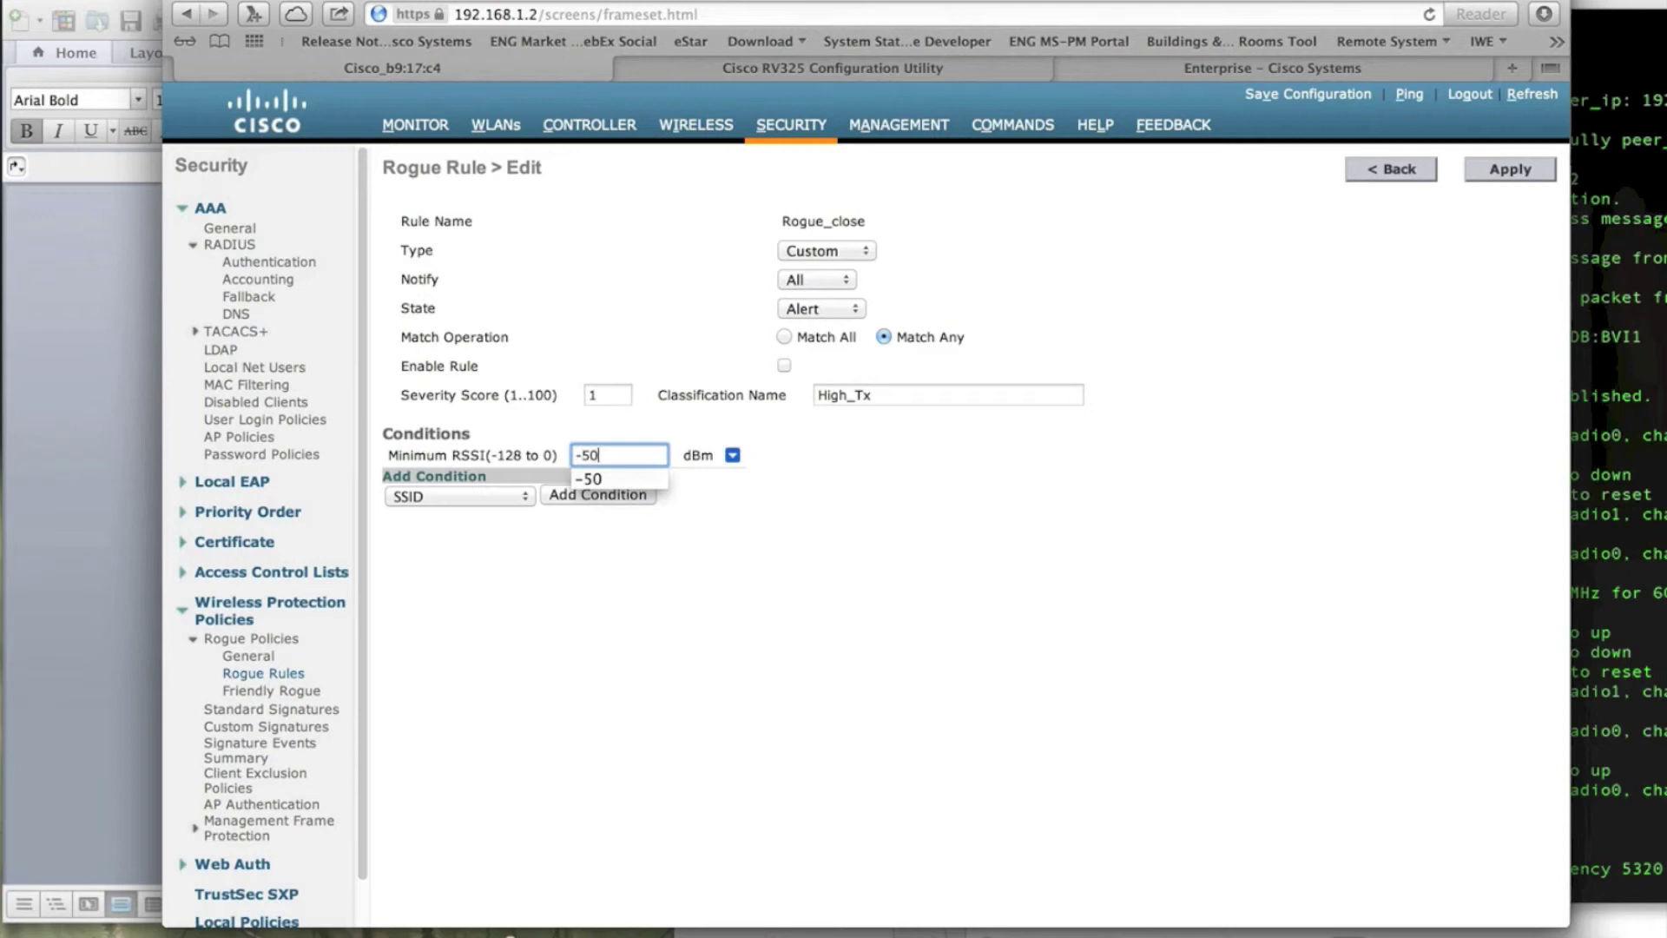
left_click(771, 536)
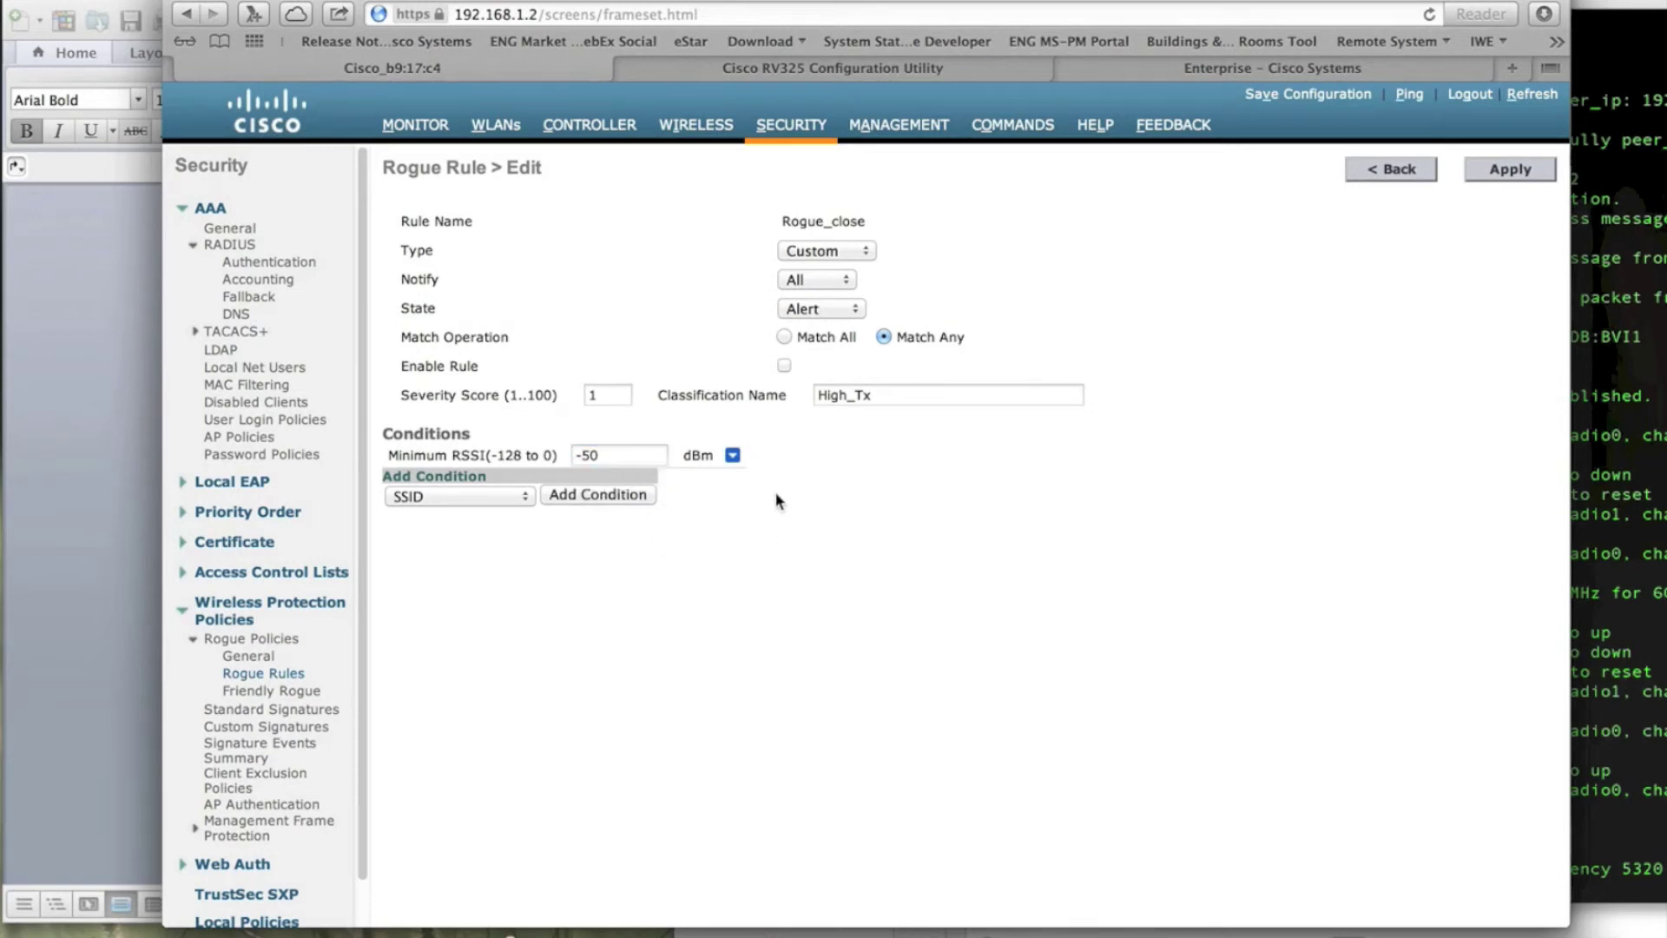
left_click(784, 364)
left_click(416, 126)
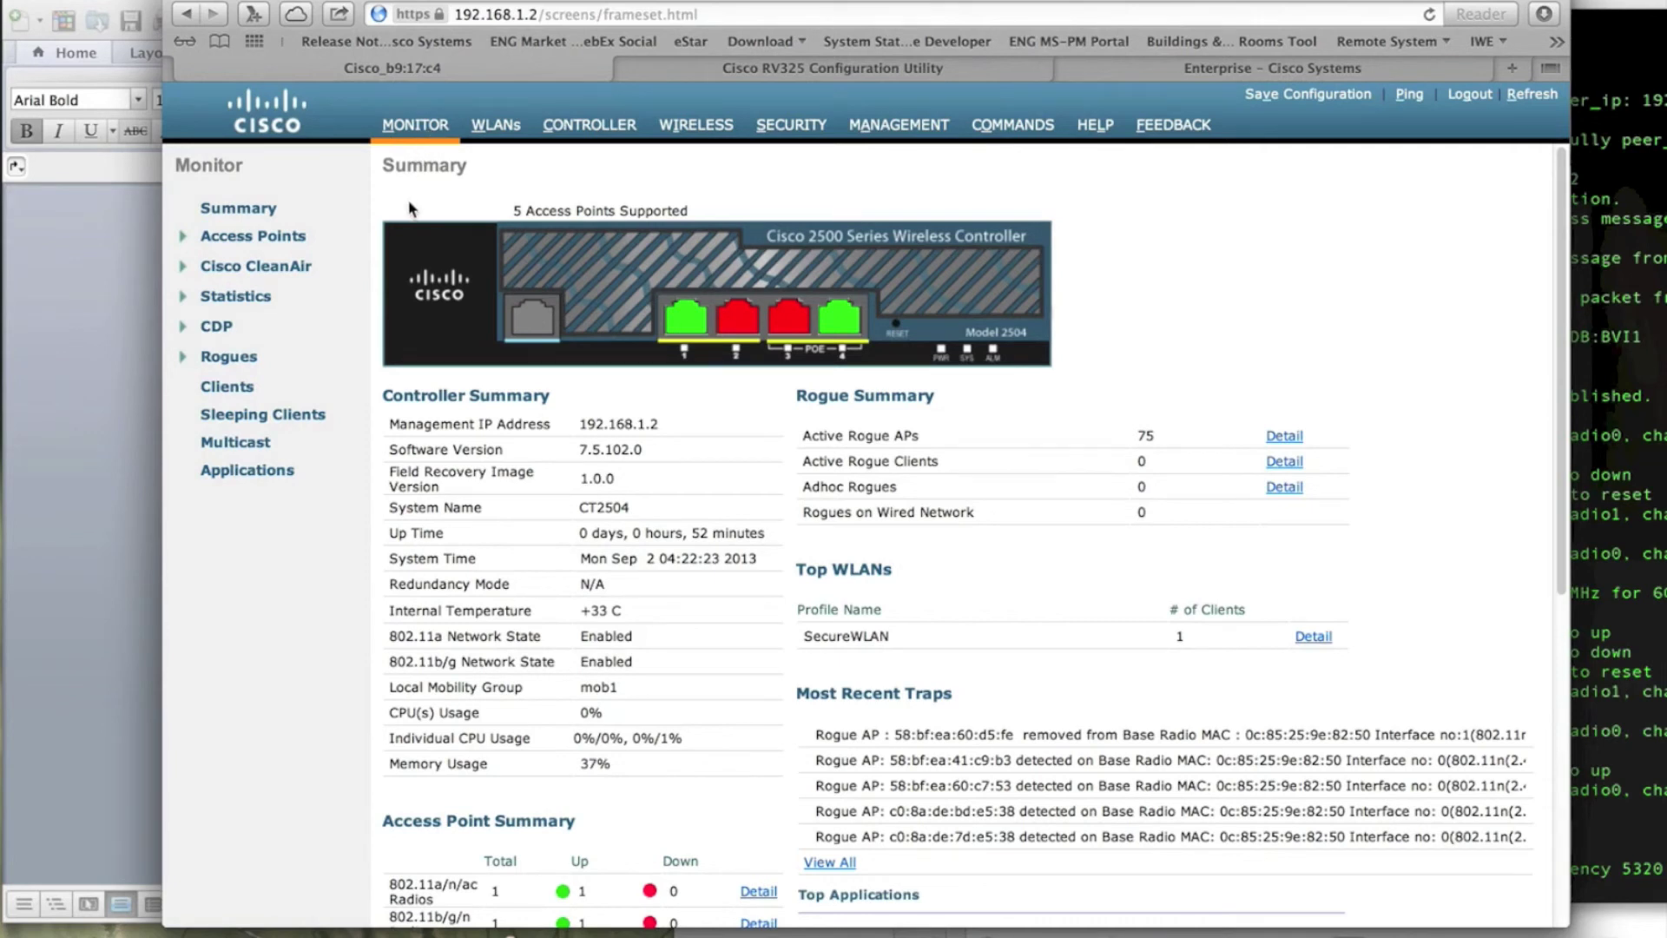
Step: Browse the Unclassified Adhoc and Unclassified rogue lists, then show the two Custom rogue APs on channel 161
left_click(259, 358)
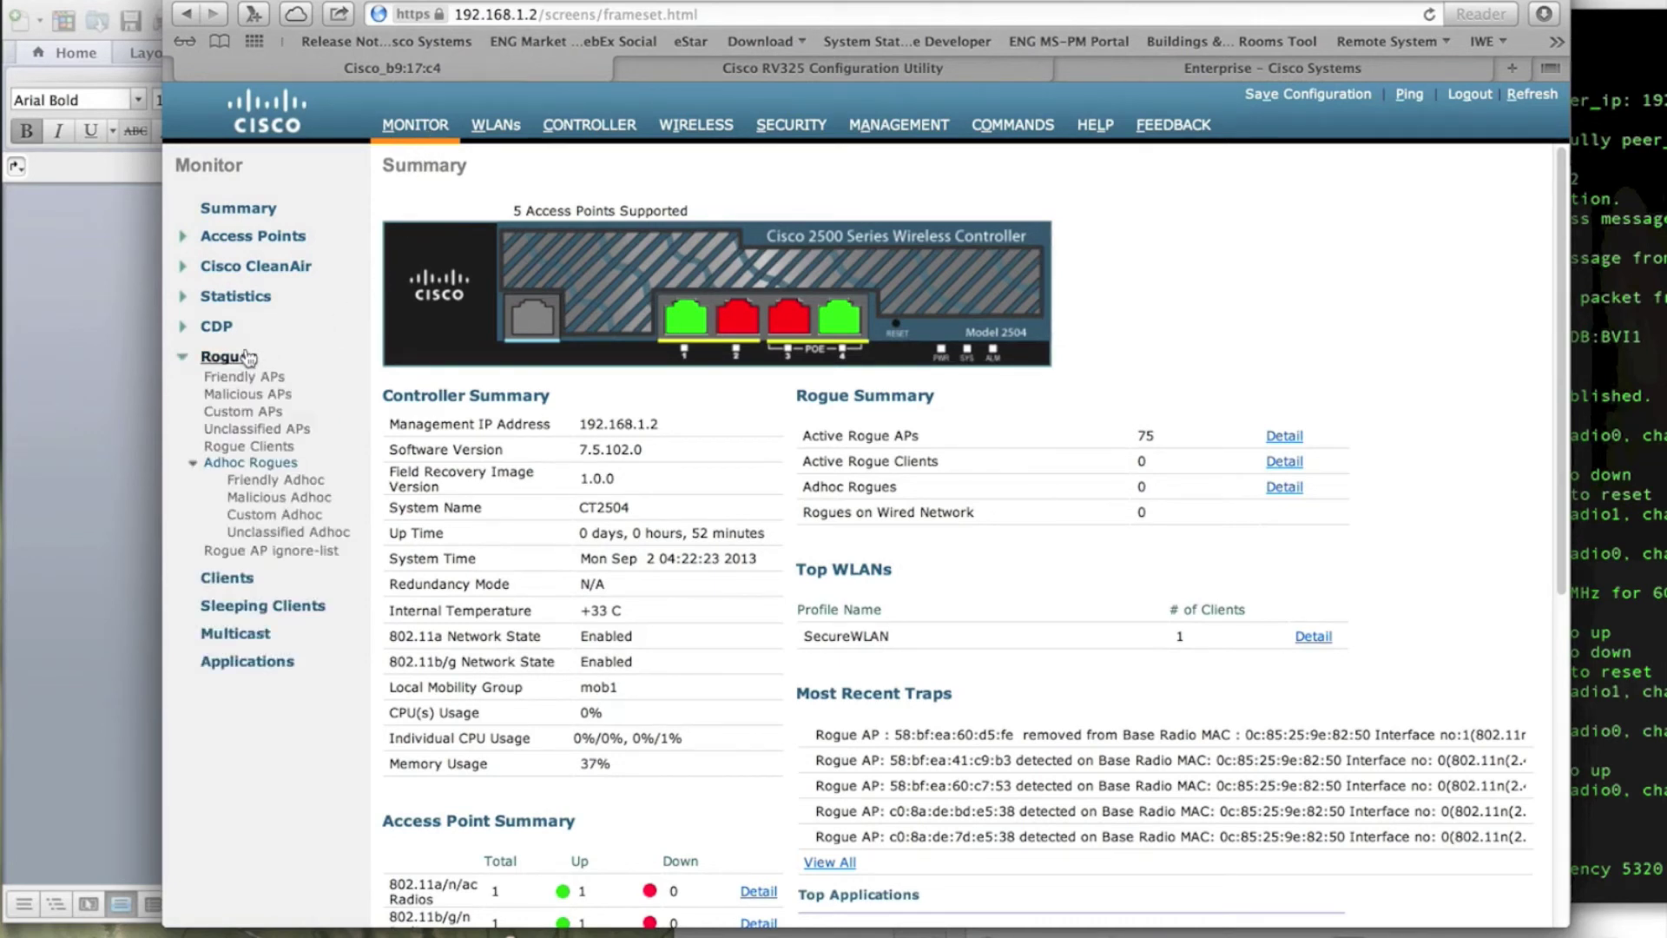
left_click(279, 532)
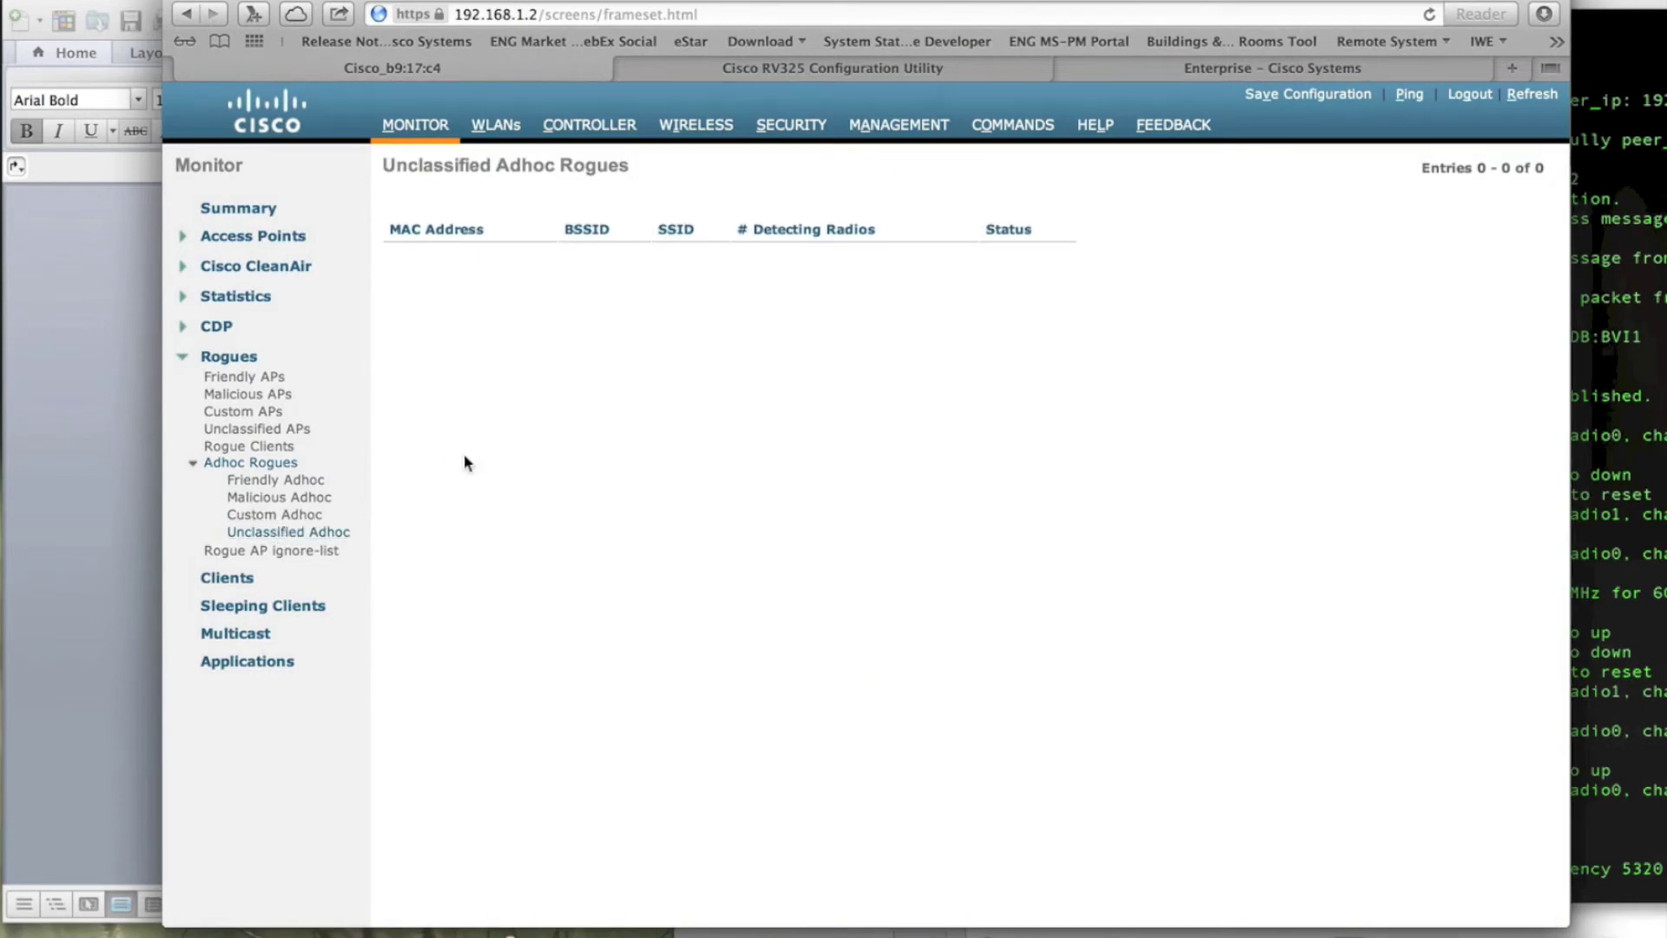
left_click(248, 430)
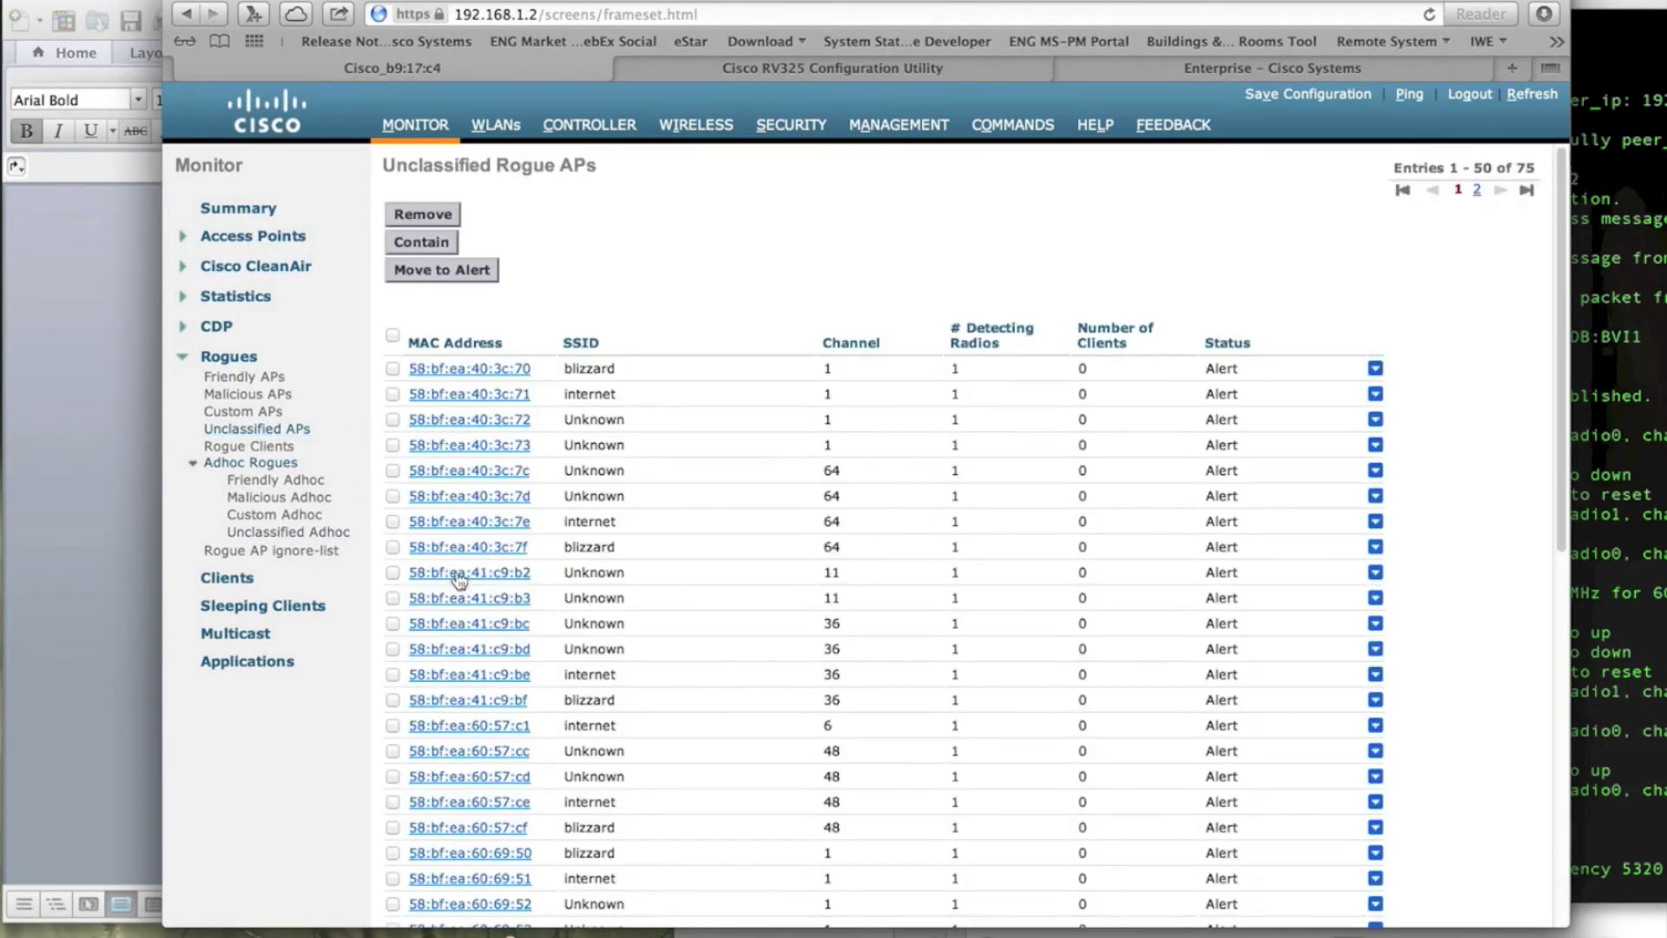
scroll(587, 501, "down", 10)
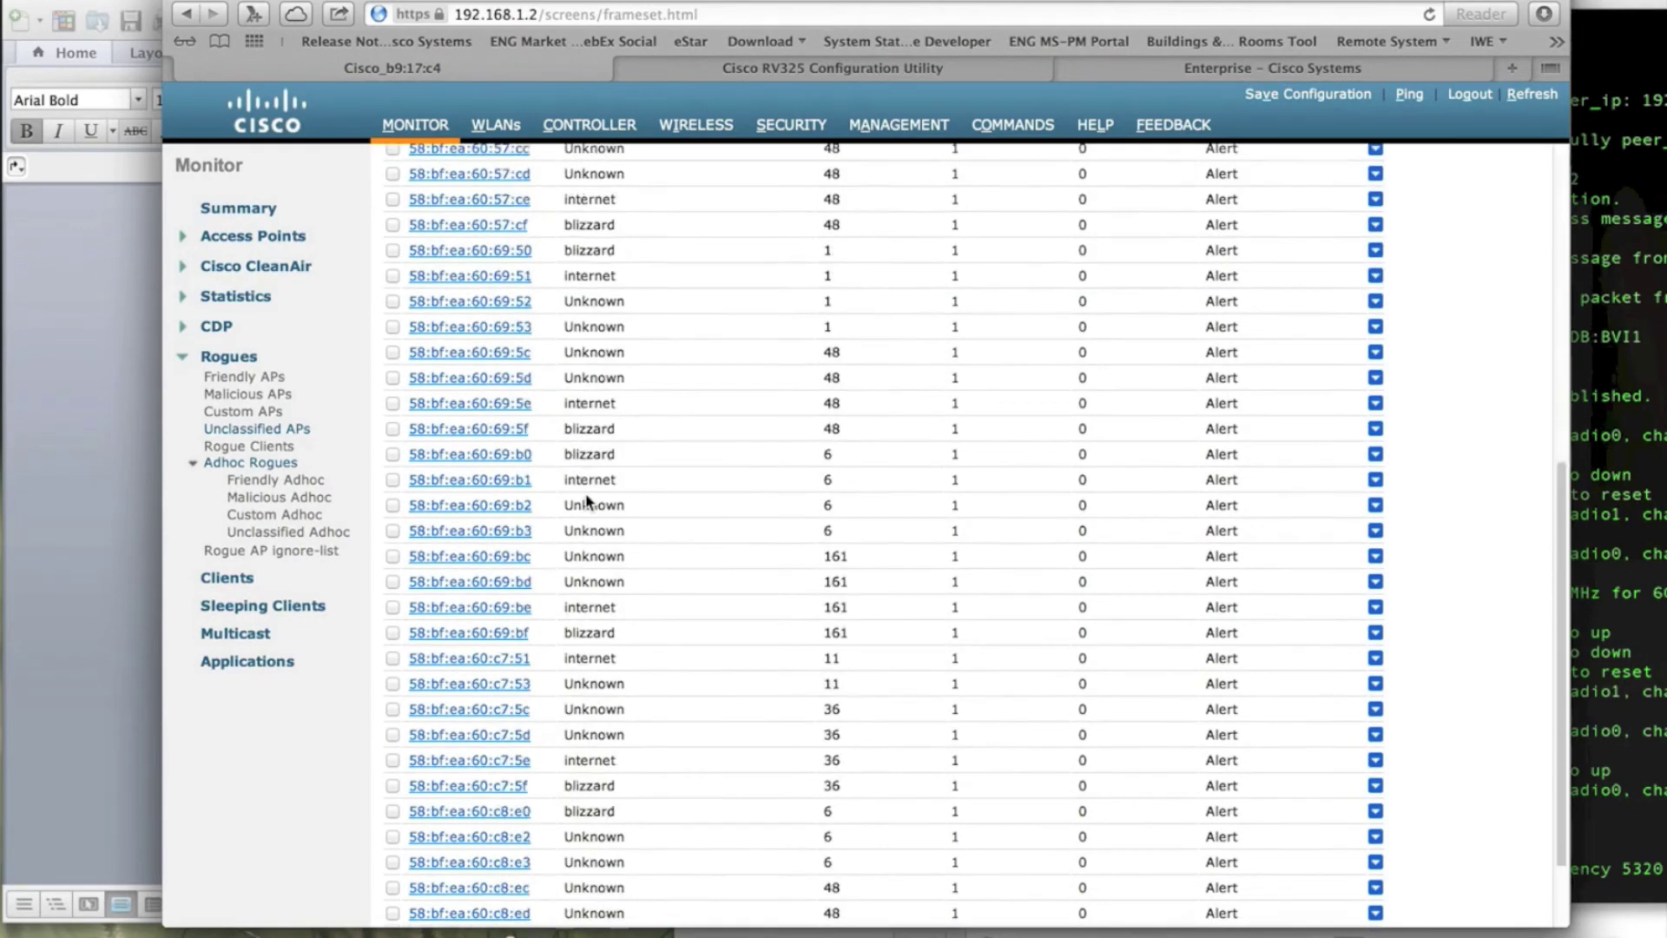
scroll(588, 501, "up", 10)
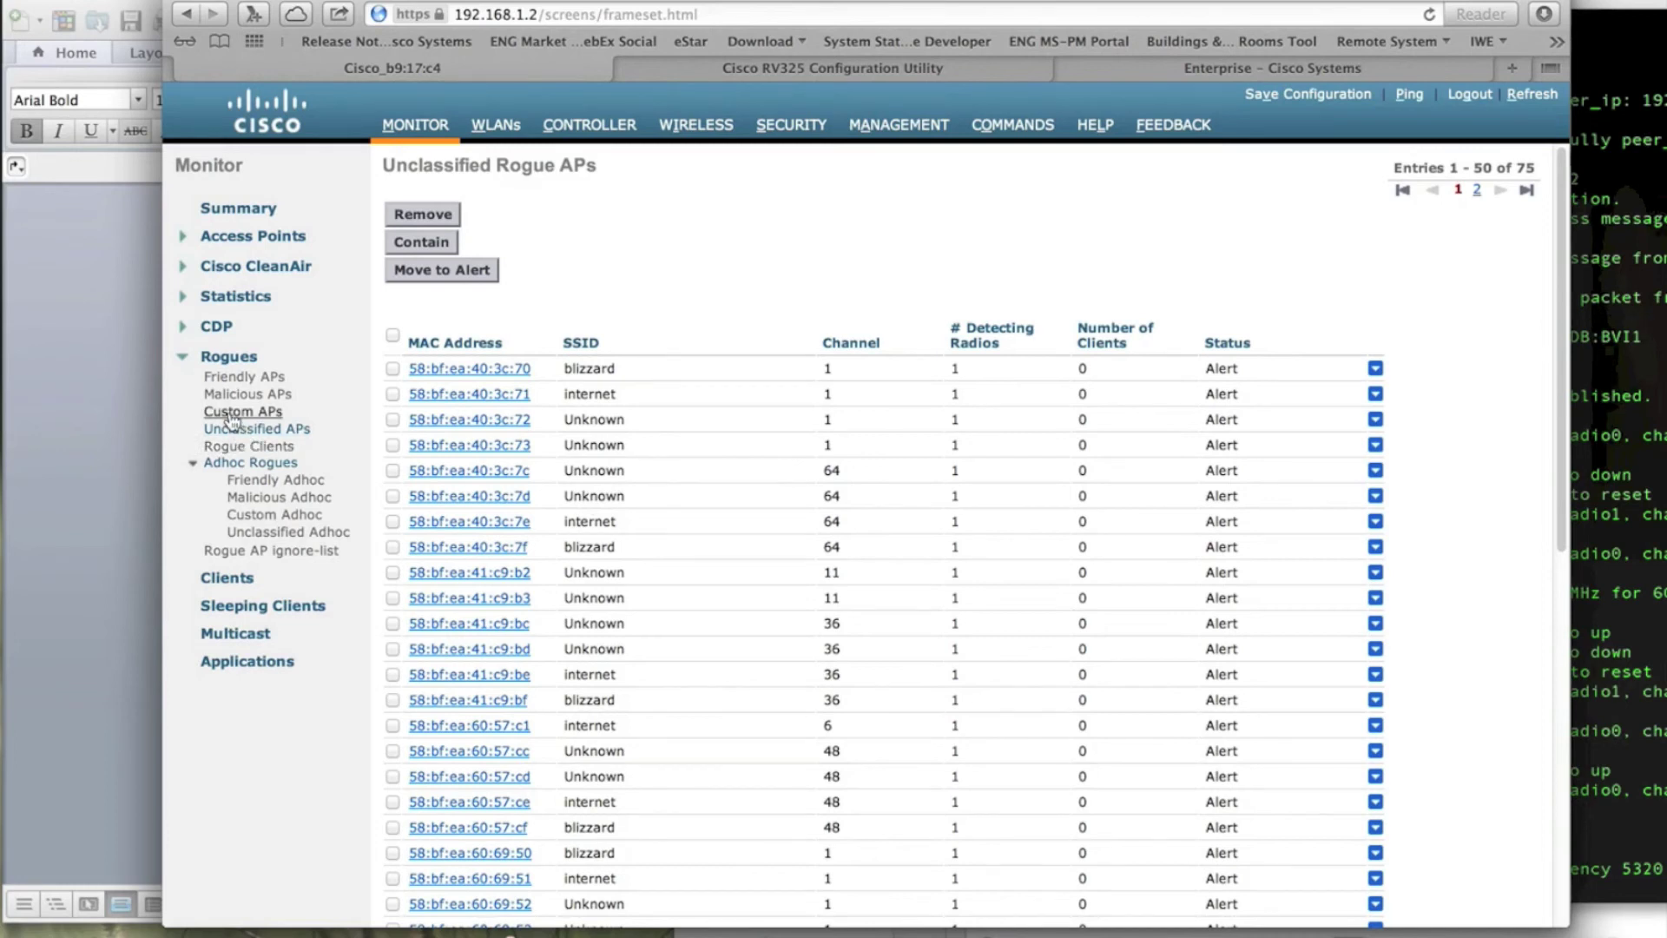
left_click(239, 411)
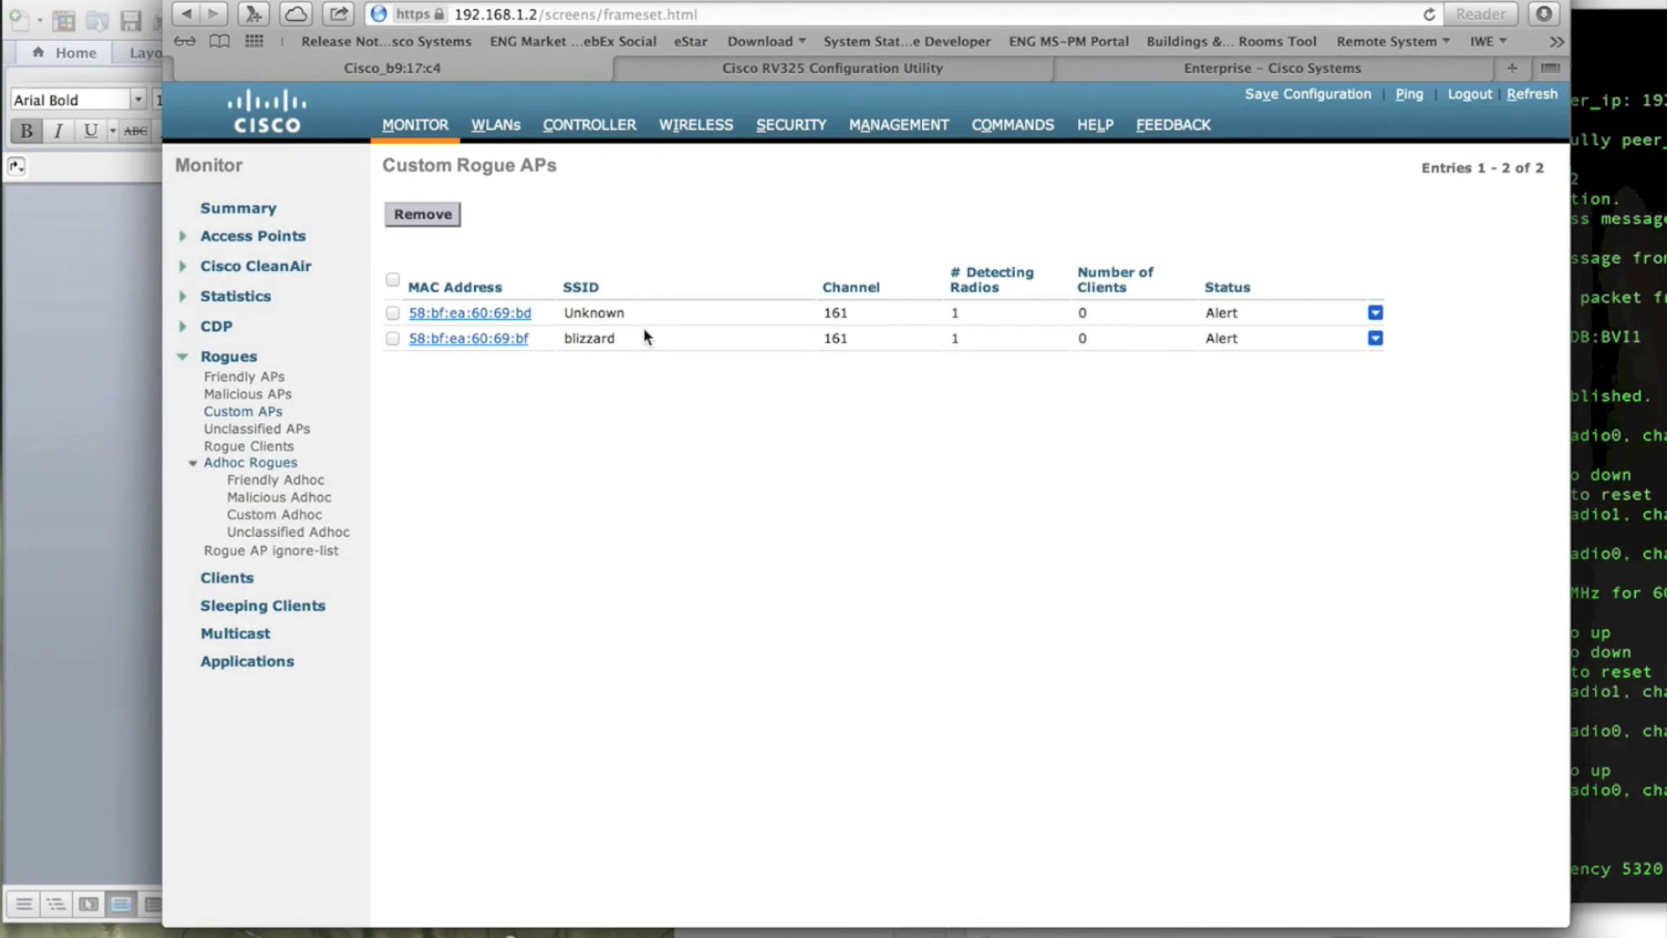
left_click(488, 340)
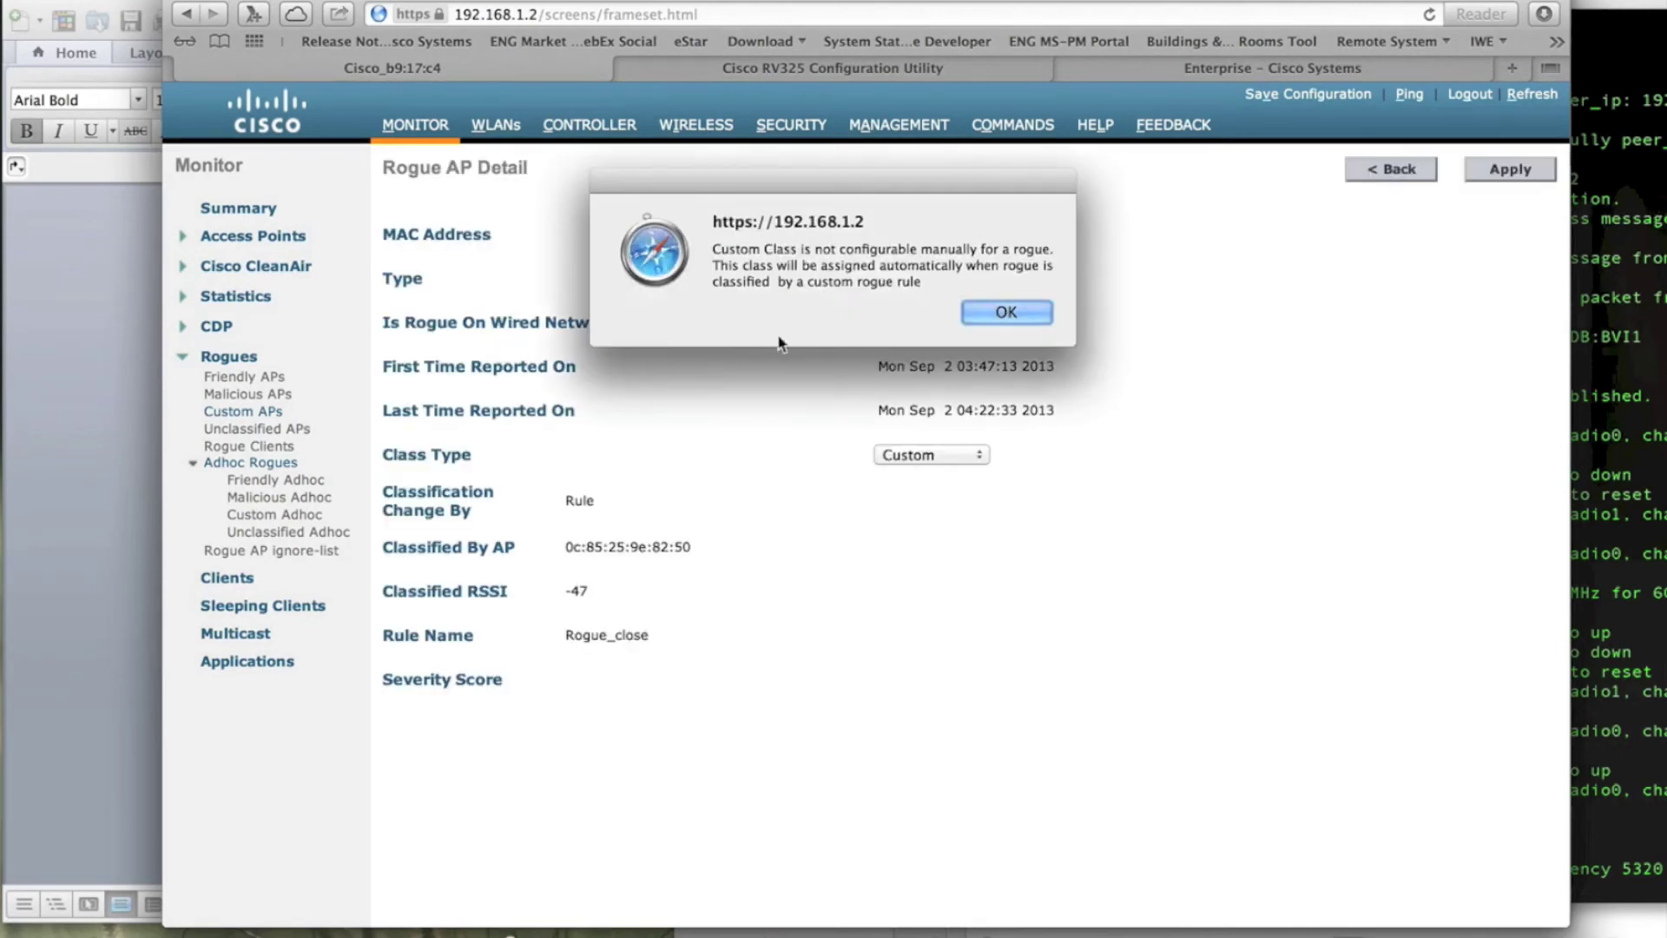
left_click(979, 318)
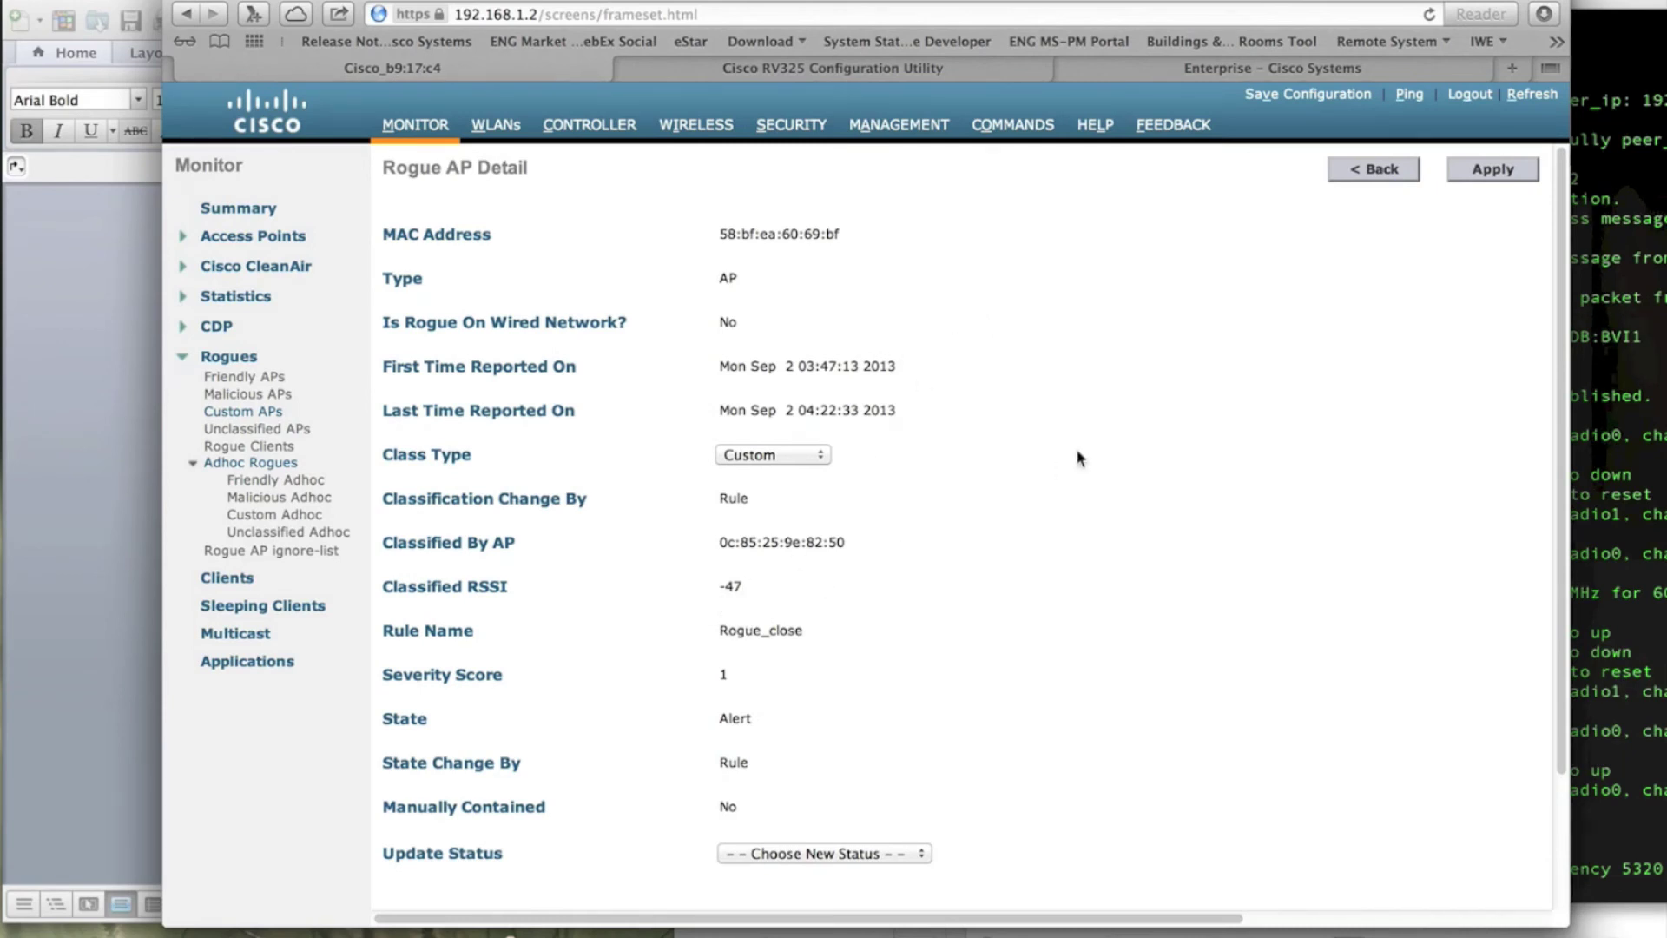
left_click(1372, 170)
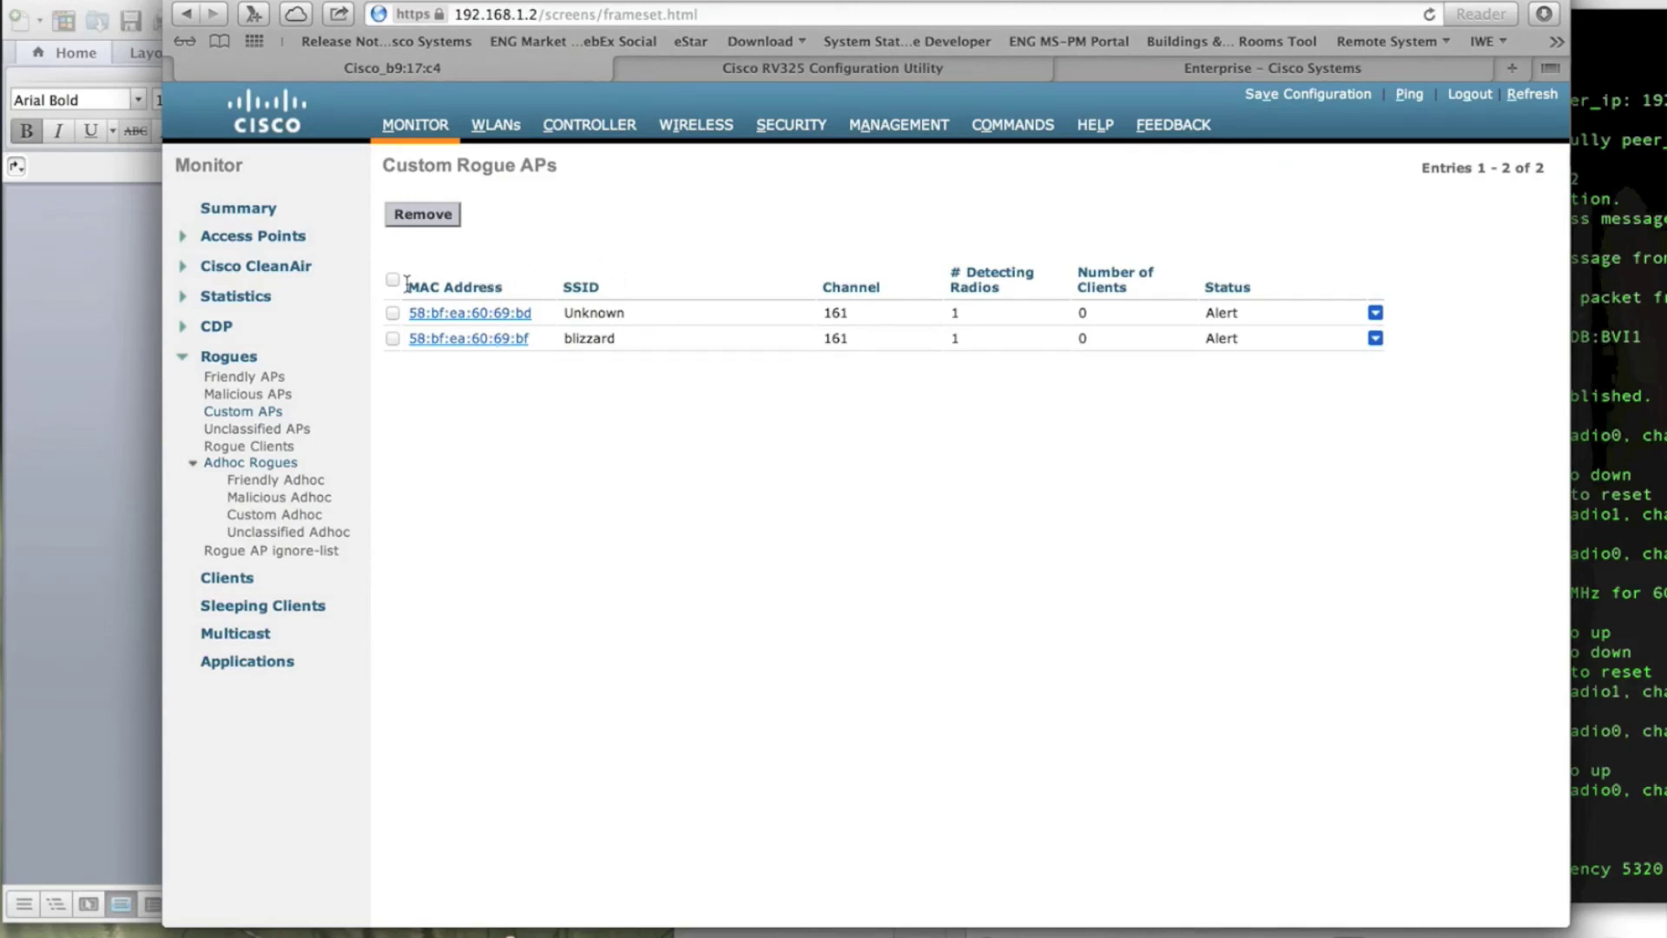
left_click(249, 394)
left_click(248, 412)
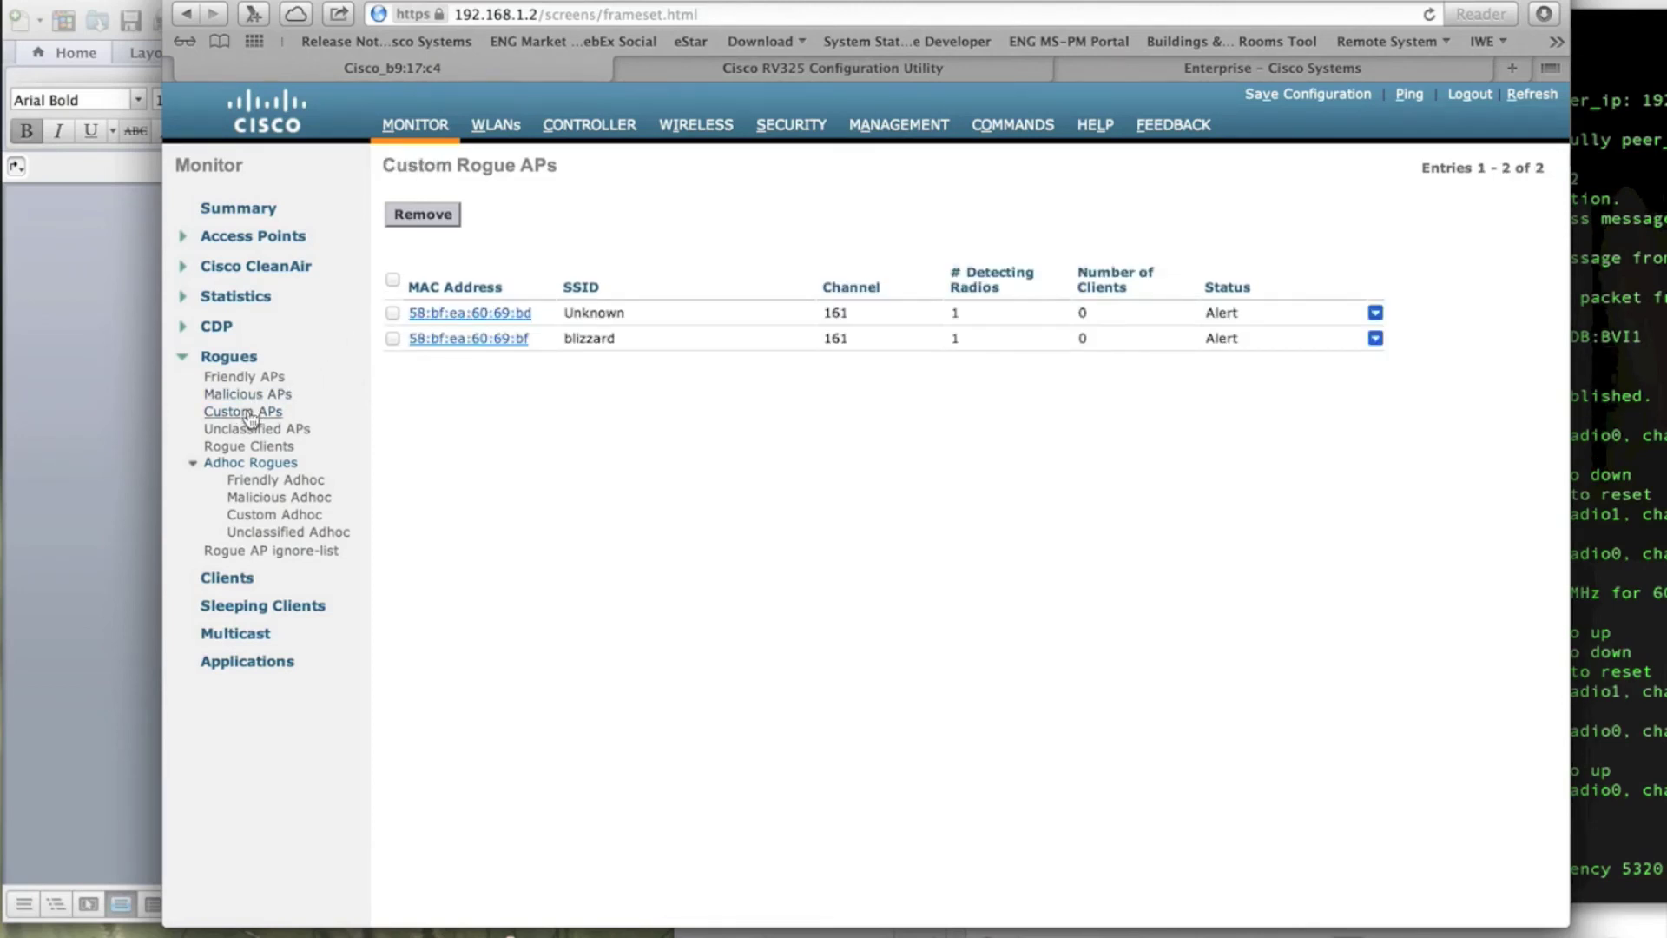